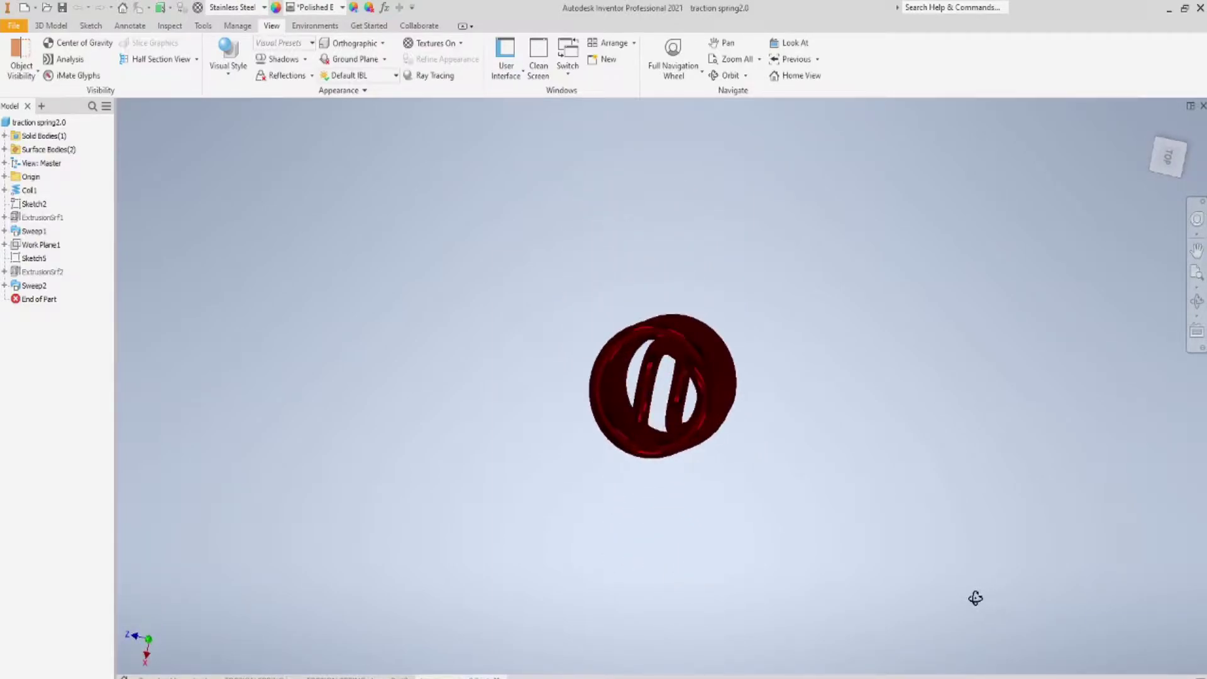
- Create a new part file from the Standard.ipt template
middle_click_drag(926, 584, 1122, 401, "shift")
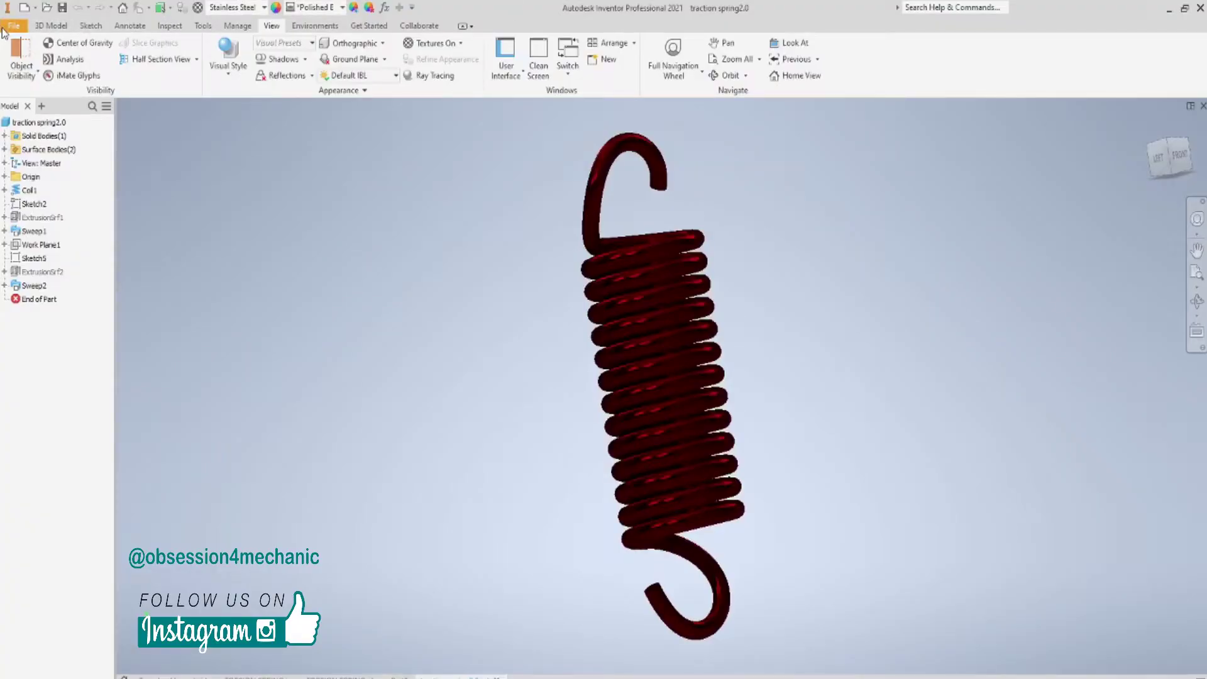
left_click(14, 26)
left_click(25, 77)
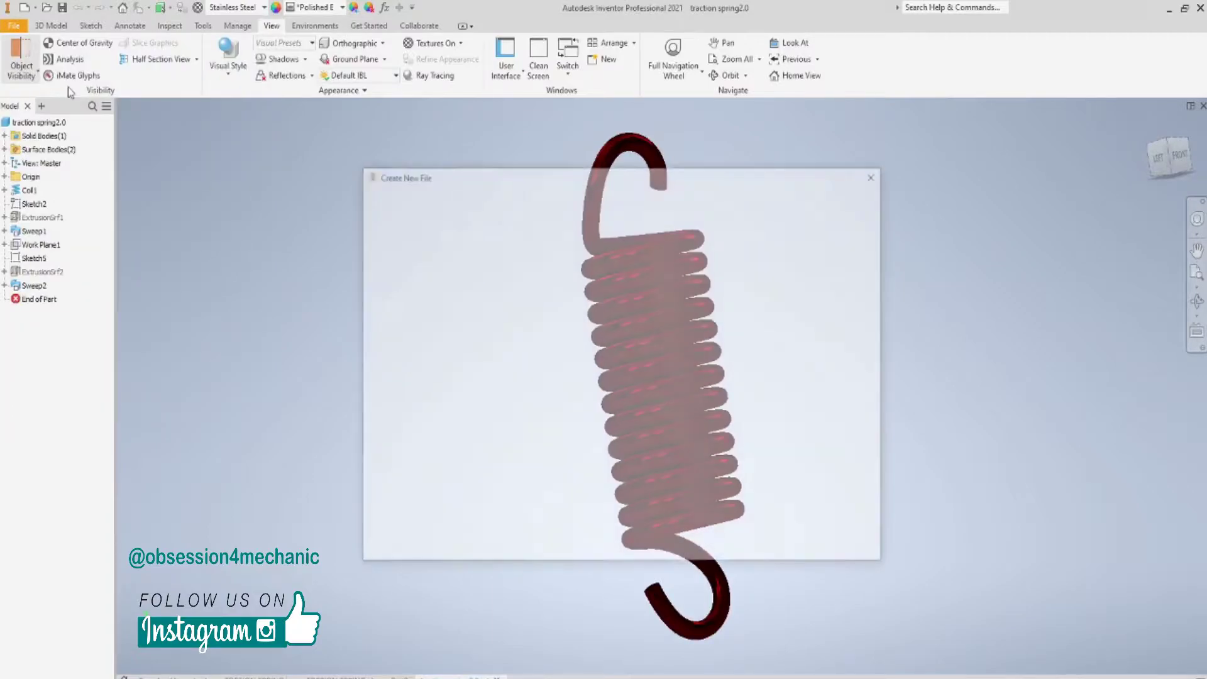
left_click(630, 248)
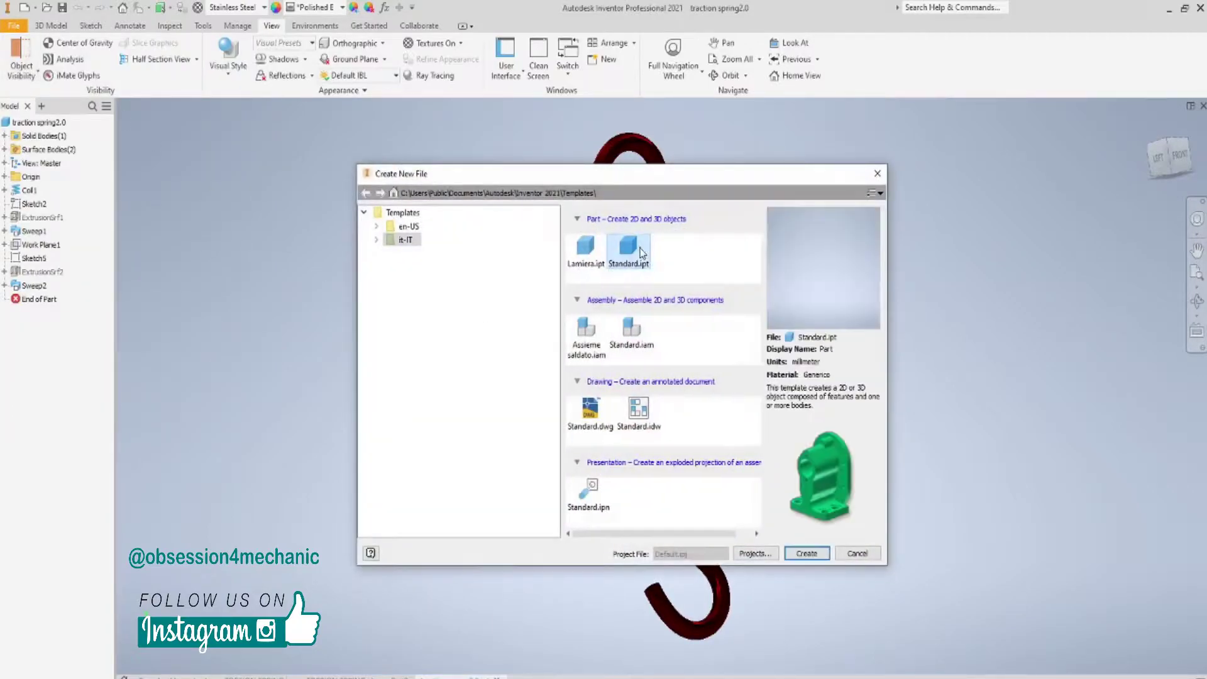
left_click(806, 553)
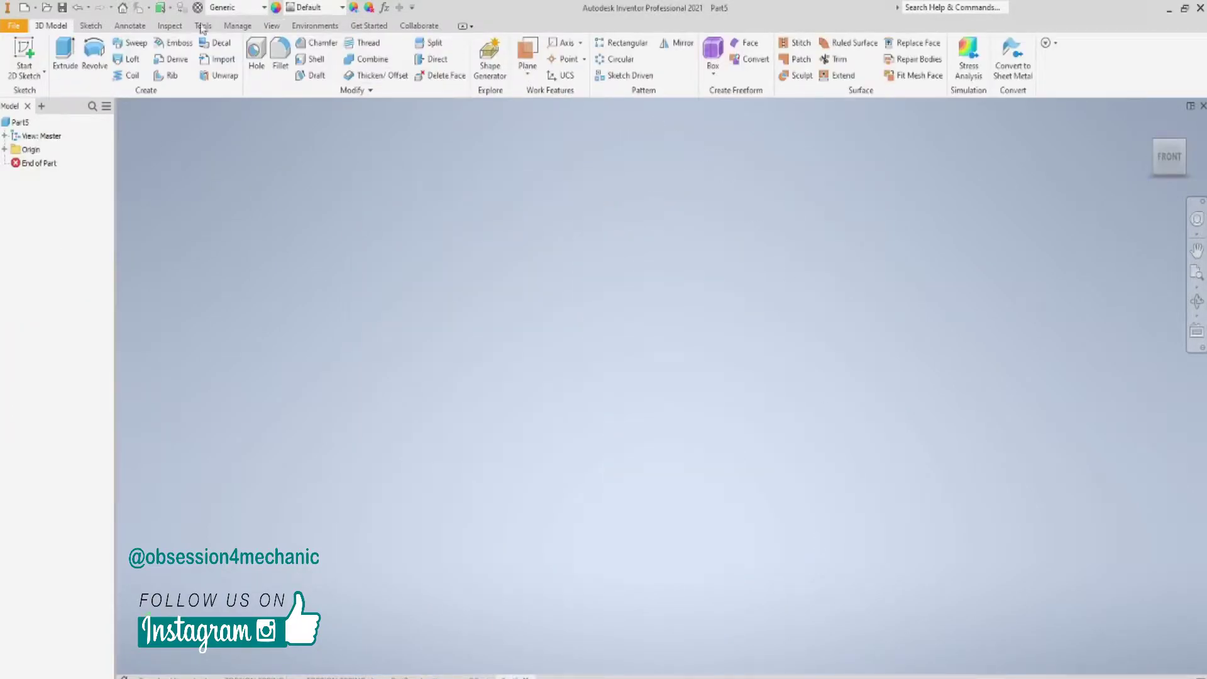
- Start a 2D sketch on the YZ plane and project the Y and Z axes into it
left_click(24, 55)
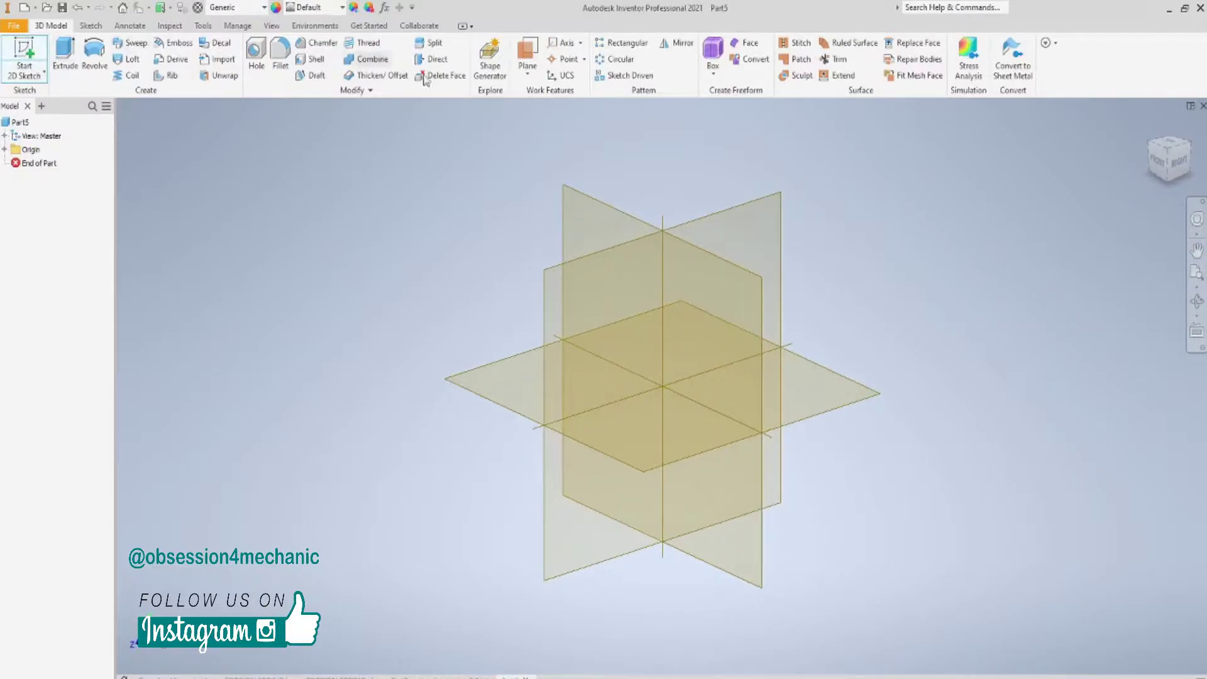
left_click(755, 231)
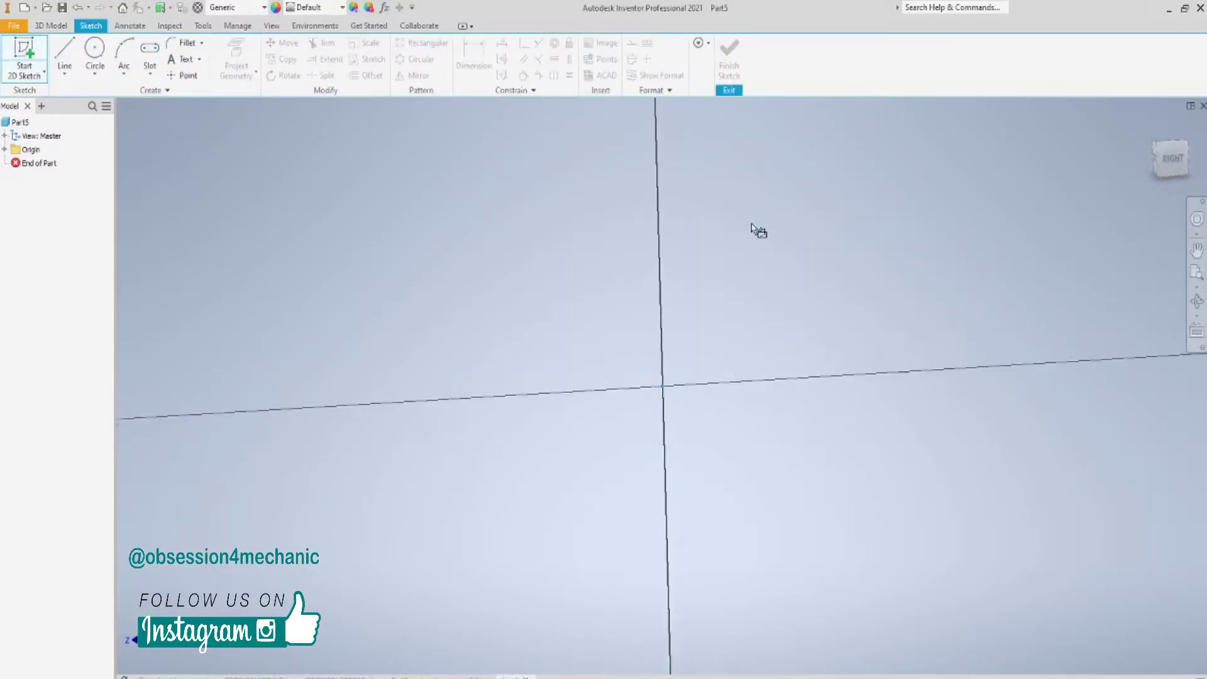
left_click(236, 60)
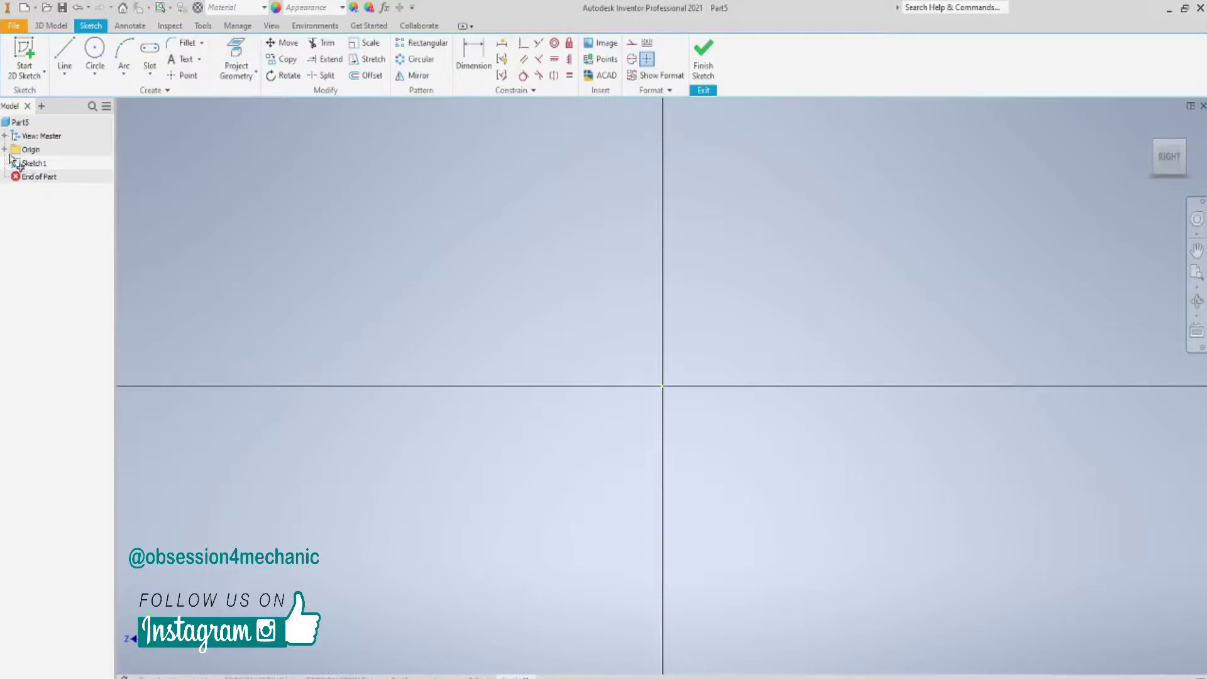
left_click(4, 149)
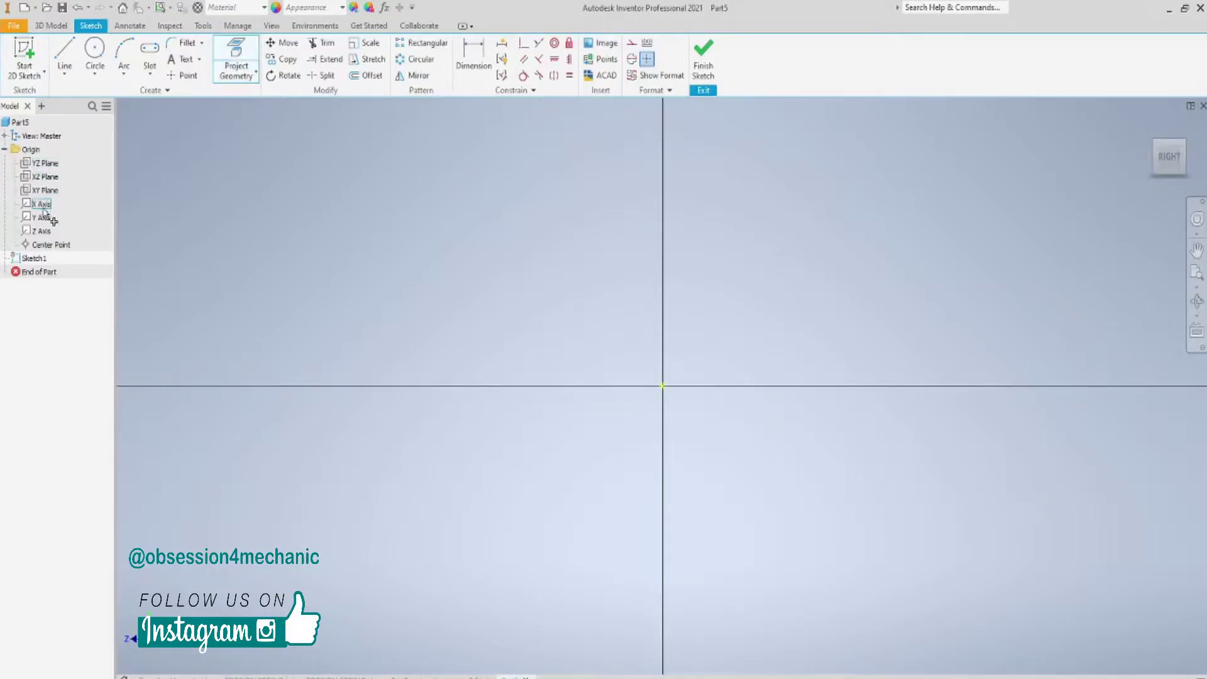
left_click(41, 218)
left_click(44, 233)
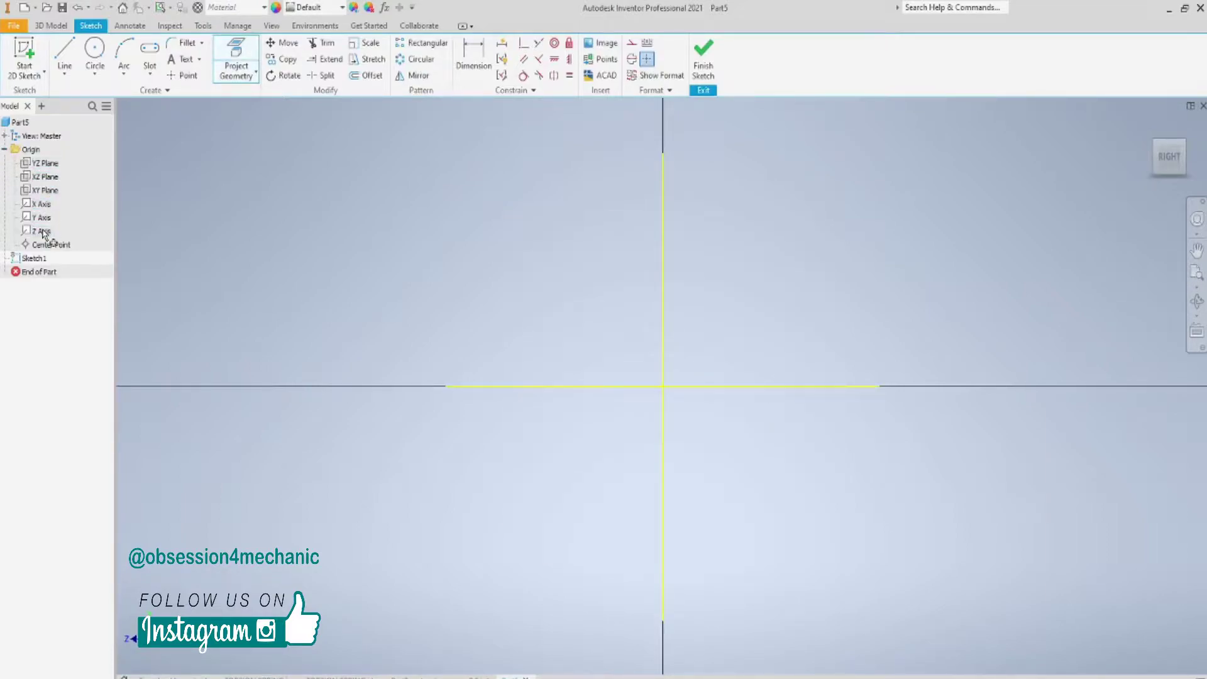
- Draw a 12.5 mm diameter circle centred on the horizontal projected axis, on the positive-horizontal side of the origin
left_click(94, 51)
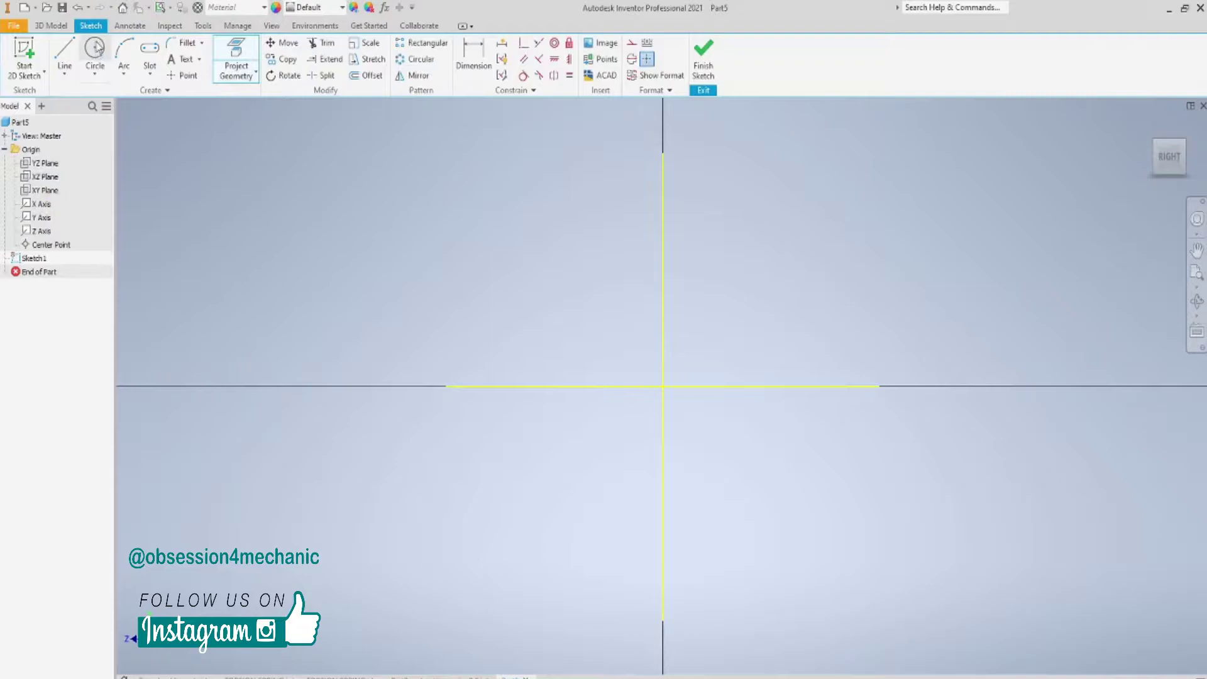
left_click(843, 386)
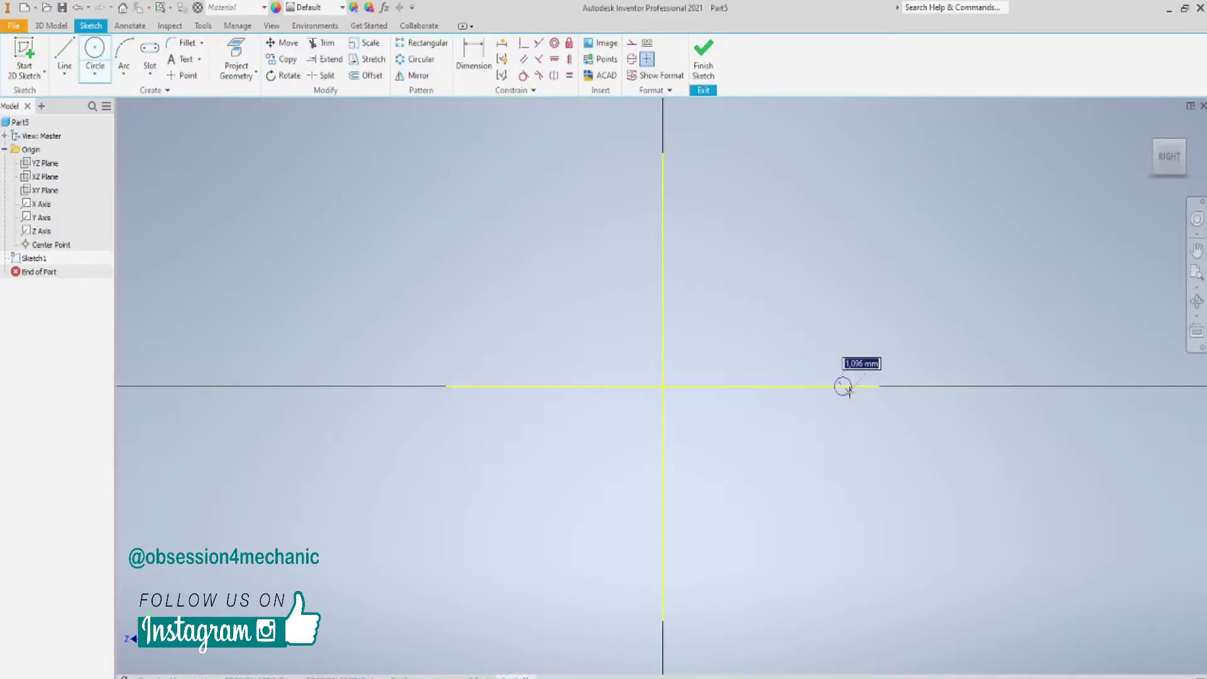
key("Return")
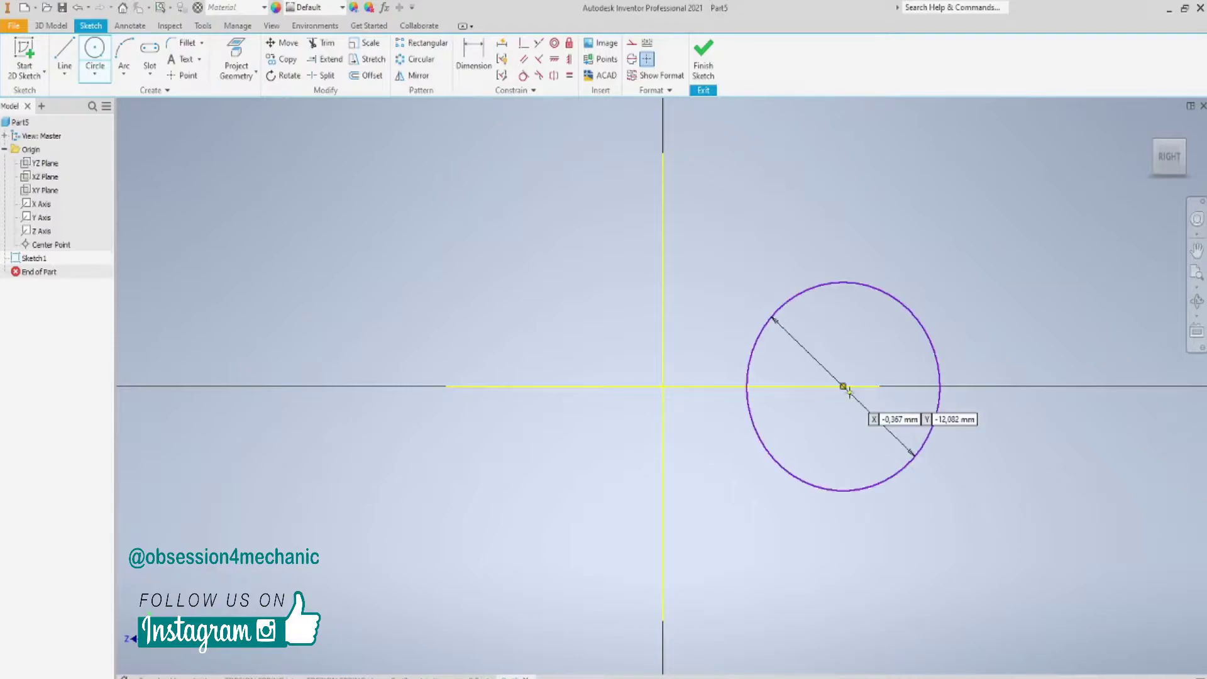
scroll(847, 388, "down", 3)
scroll(946, 353, "down", 3)
middle_click_drag(870, 334, 692, 366)
scroll(692, 366, "up", 3)
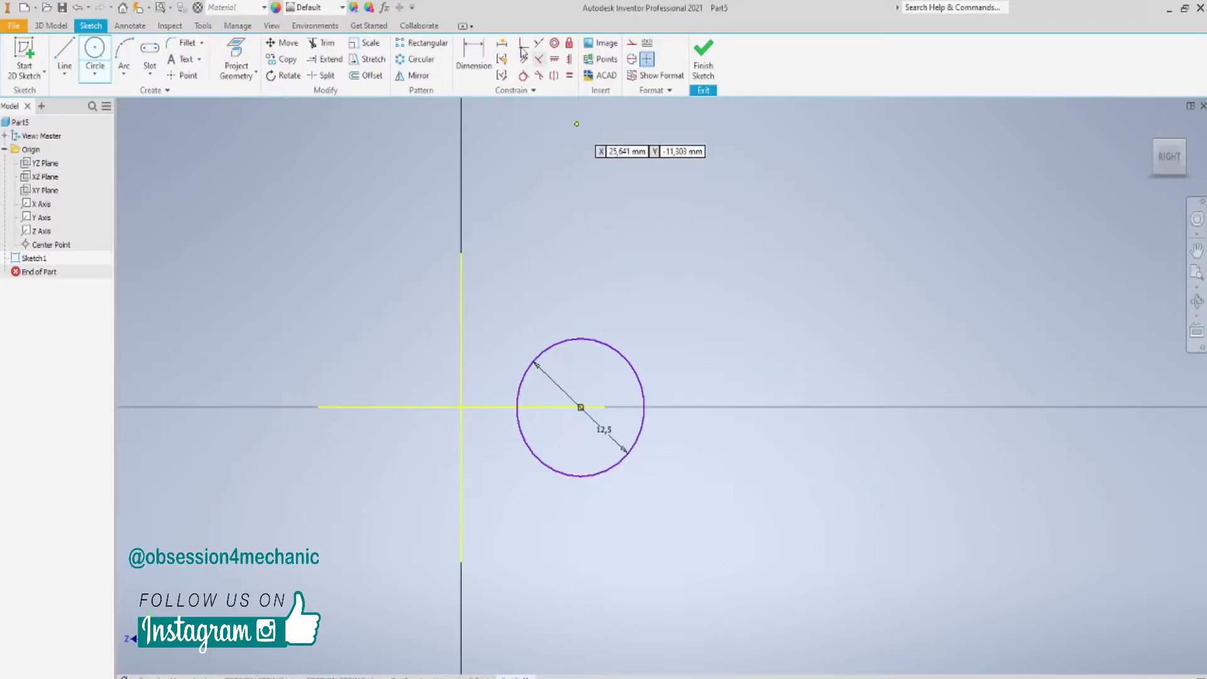
- Dimension the horizontal distance from the origin to the circle's centre as 40 mm and finish the sketch
left_click(474, 60)
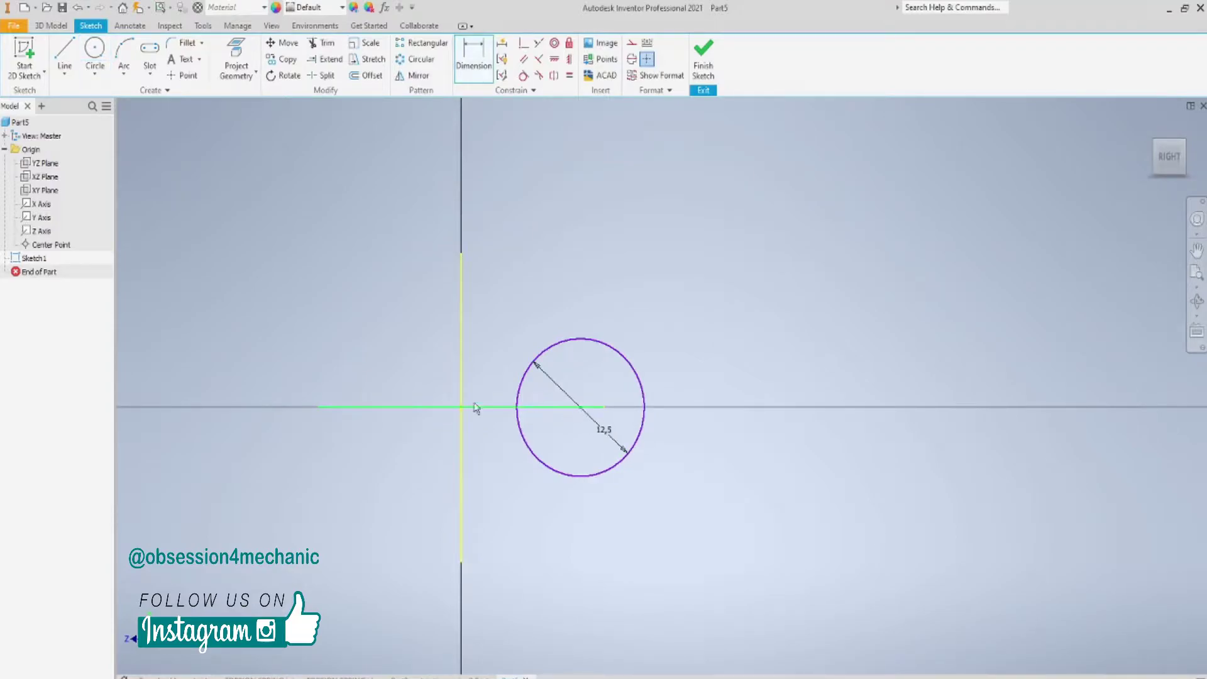
left_click(463, 406)
left_click(529, 208)
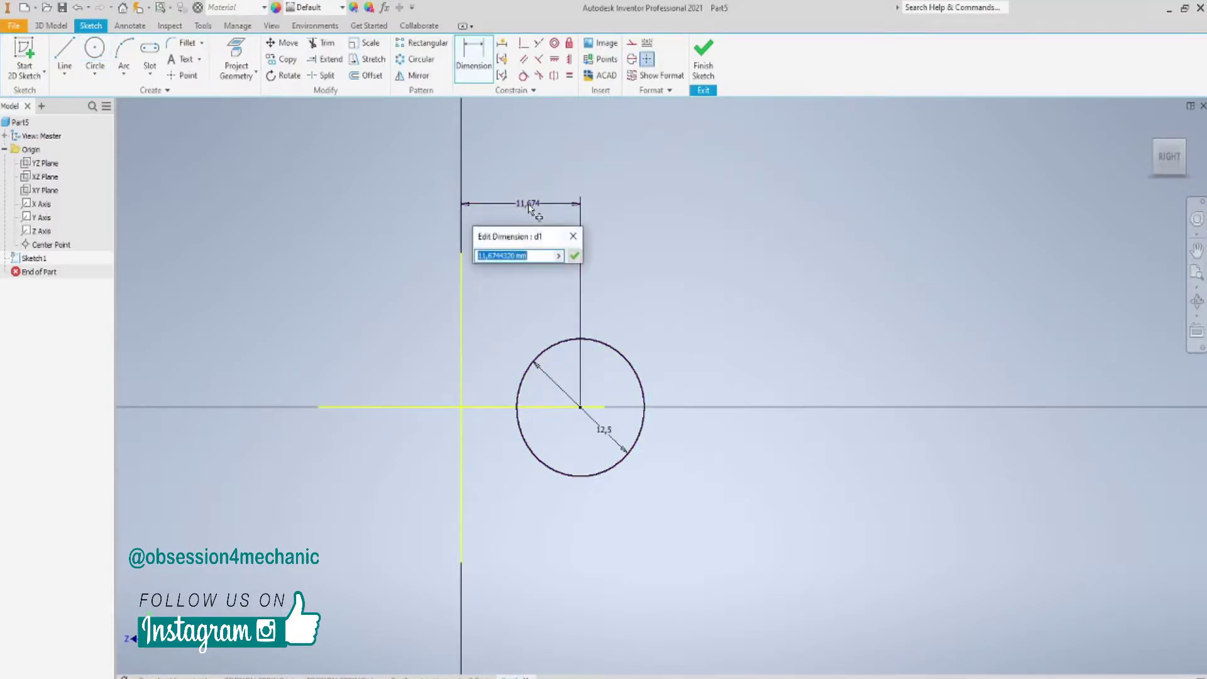
type("40")
key("Return")
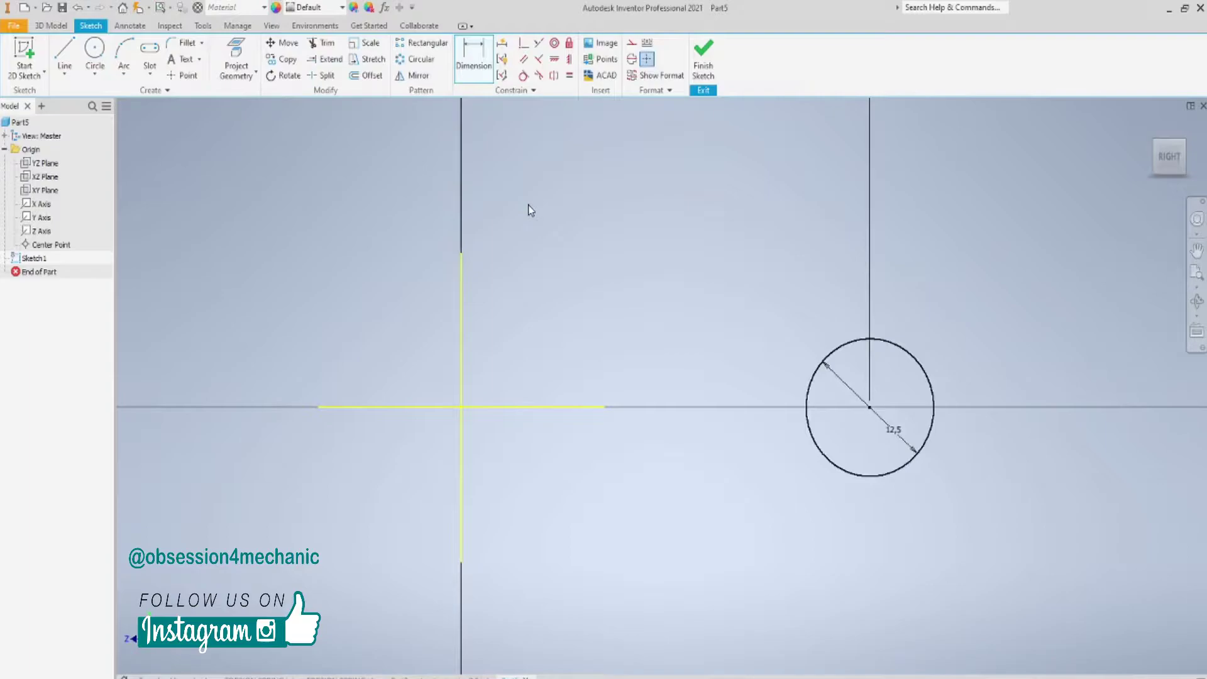
scroll(706, 251, "down", 5)
middle_click_drag(706, 250, 613, 351)
left_click(703, 56)
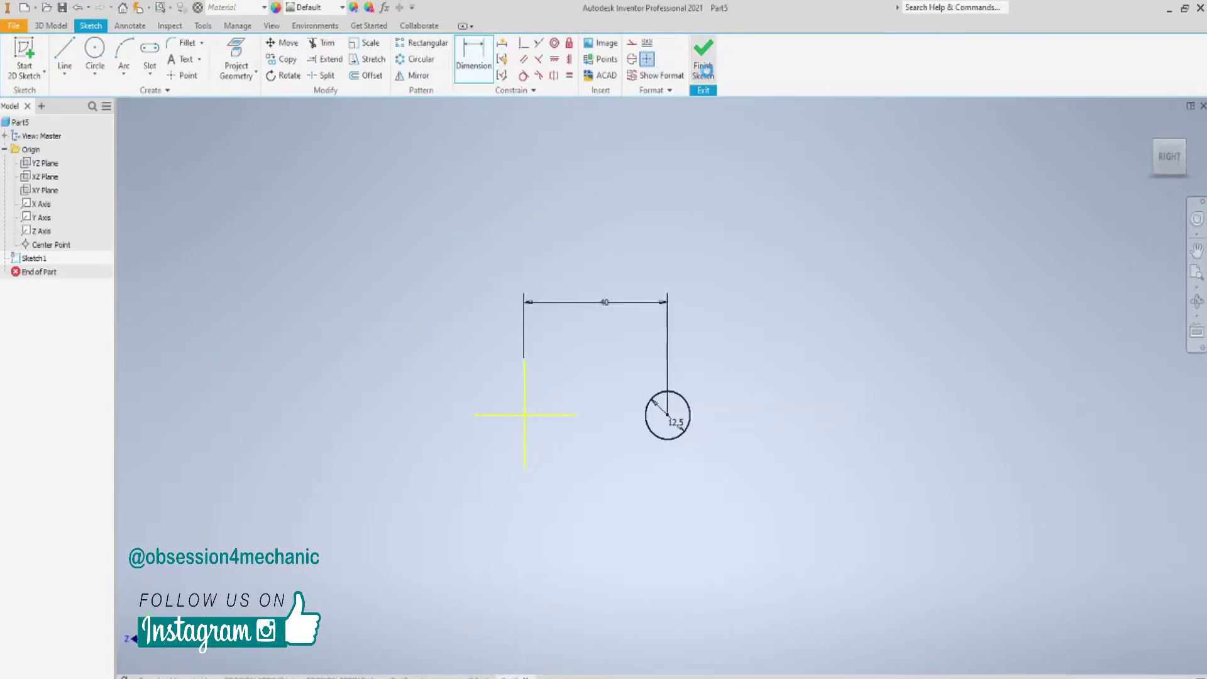
- Create a coil from the circle profile around the vertical projected axis
scroll(764, 312, "down", 5)
mouse_move(768, 312)
middle_mouse_down()
mouse_move(747, 282)
mouse_move(556, 356)
middle_mouse_up()
left_click(128, 75)
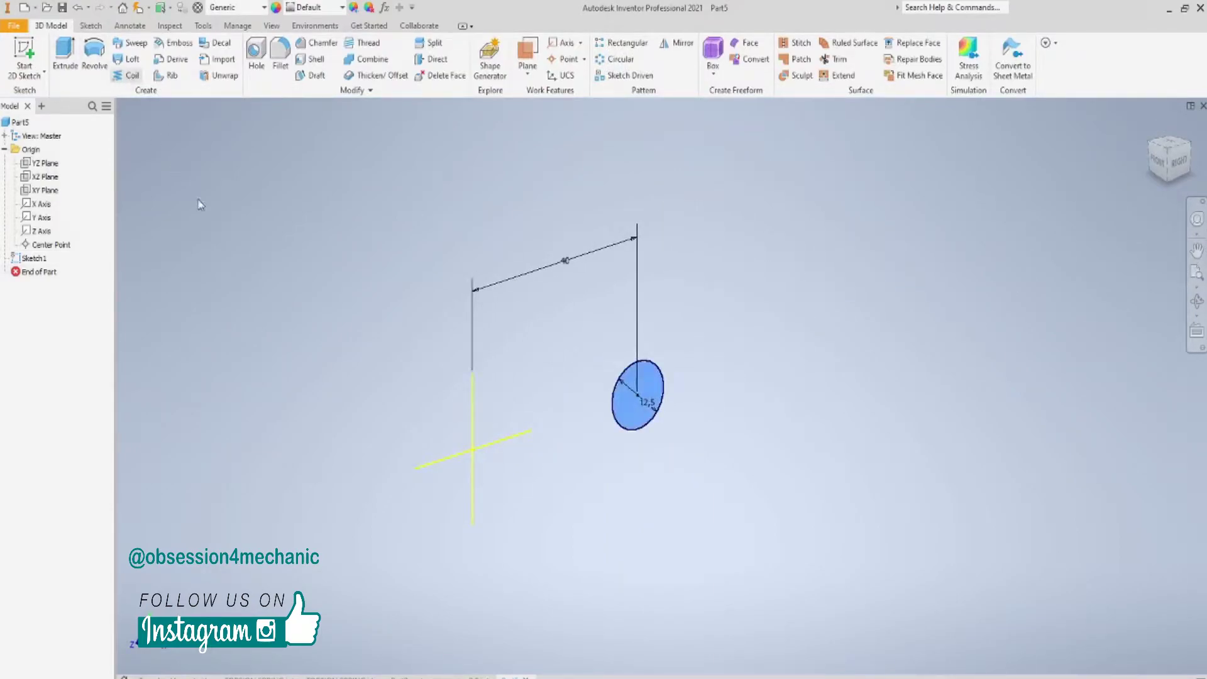
left_click(472, 404)
scroll(401, 360, "down", 3)
middle_click_drag(401, 354, 532, 154)
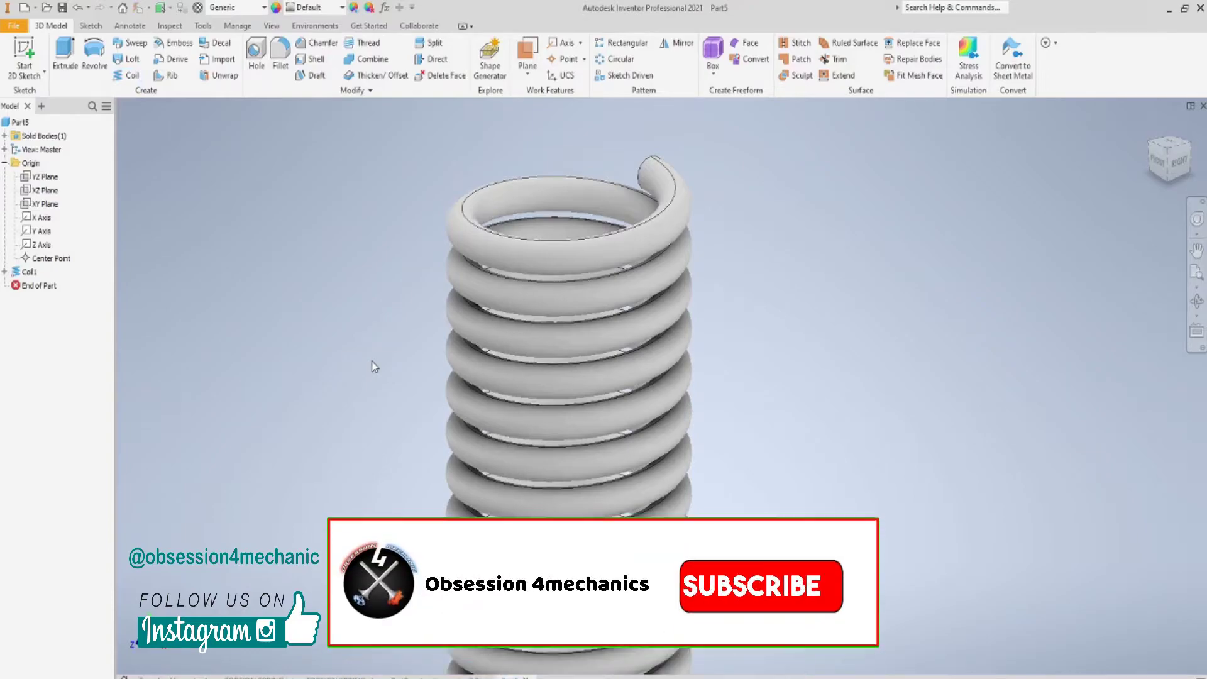
- Start a sketch on the XY plane and project the edge of the coil's upper end face
middle_click_drag(372, 363, 439, 317, "shift")
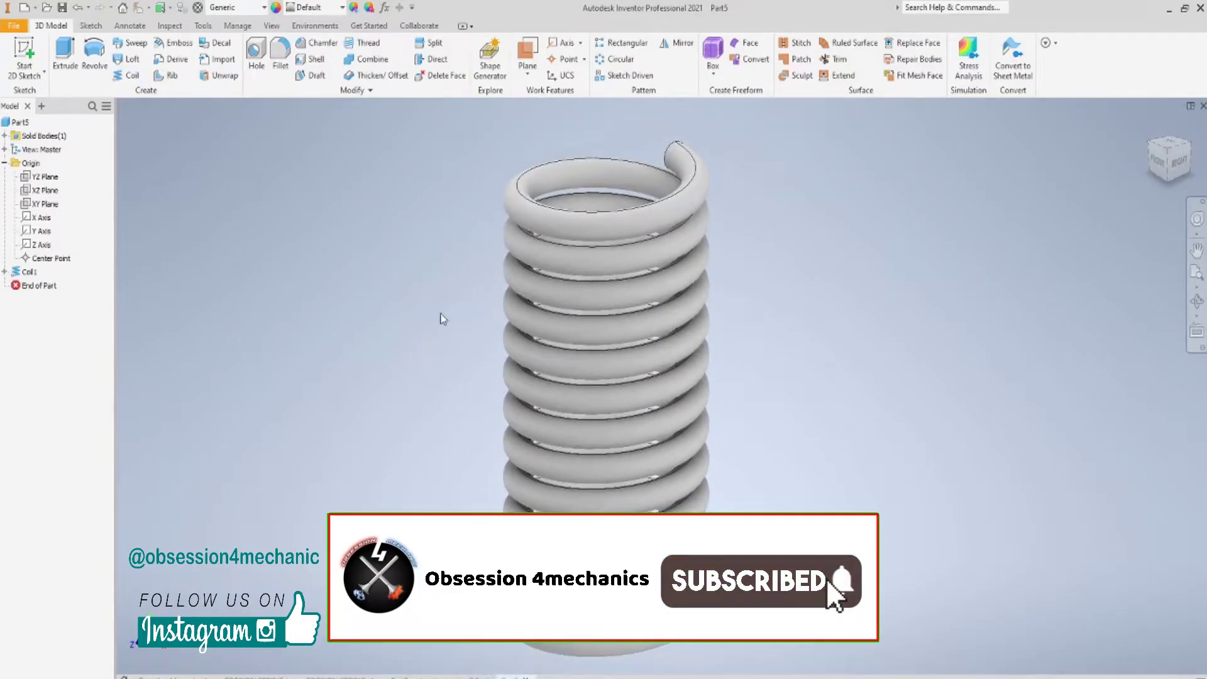
left_click(1180, 162)
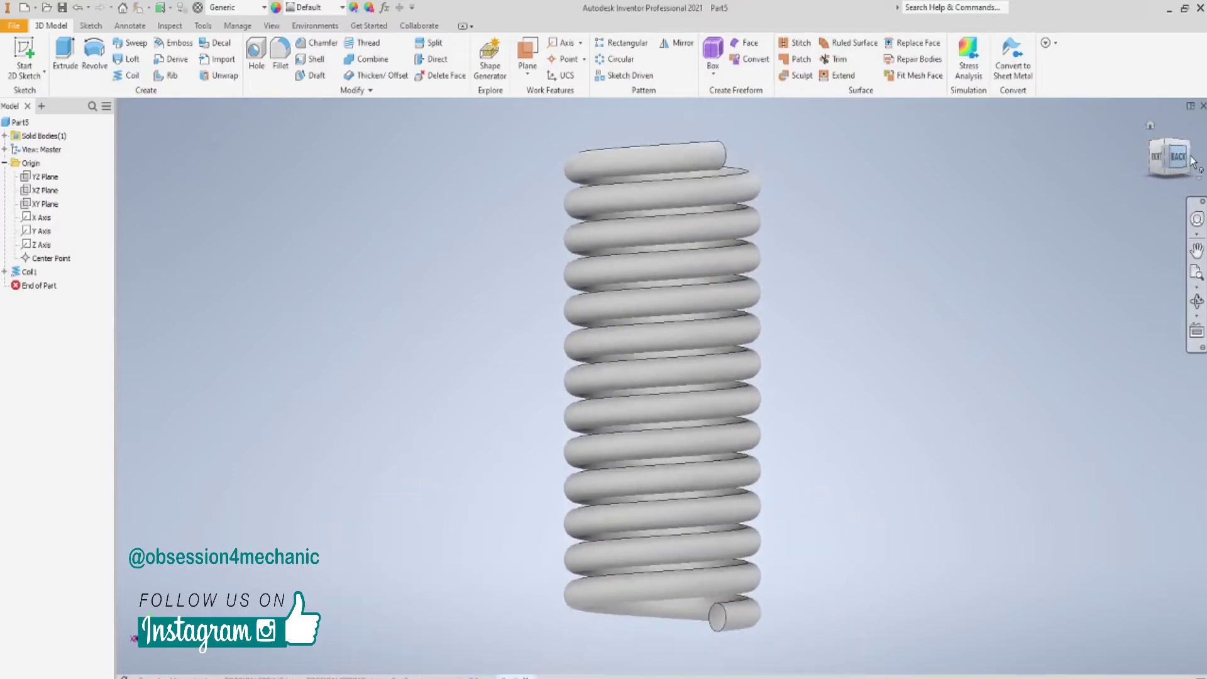
left_click(1193, 162)
left_click(1155, 161)
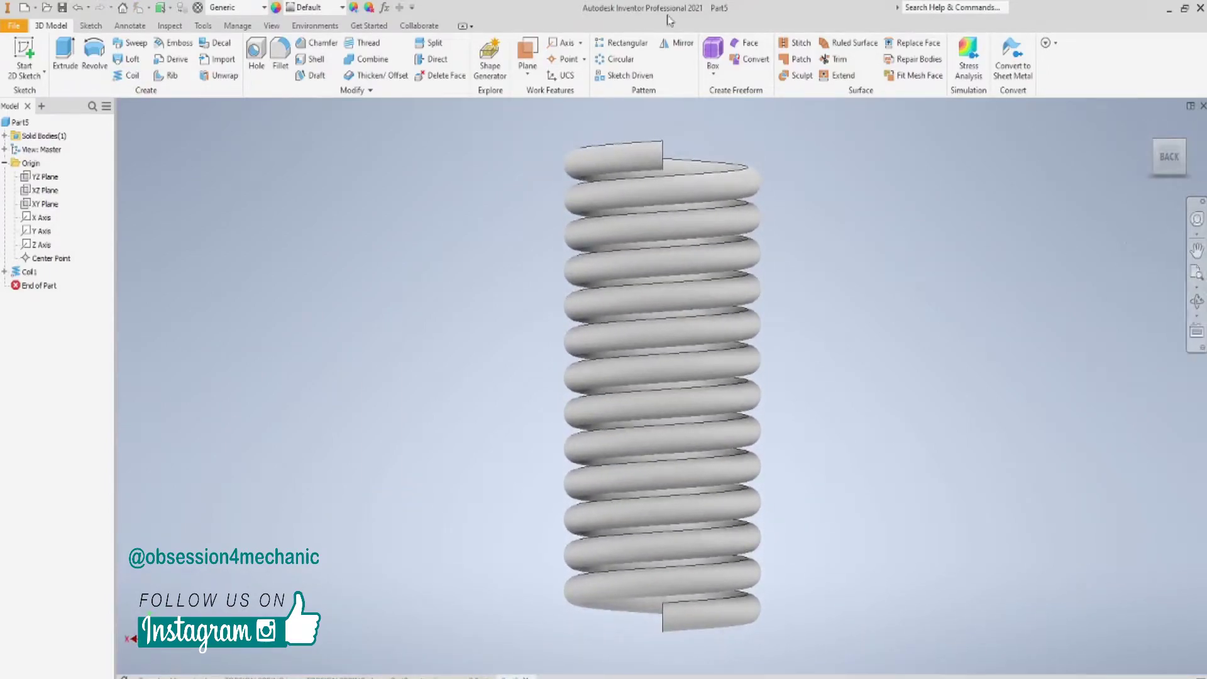
left_click(46, 177)
left_click(49, 191)
left_click(49, 205)
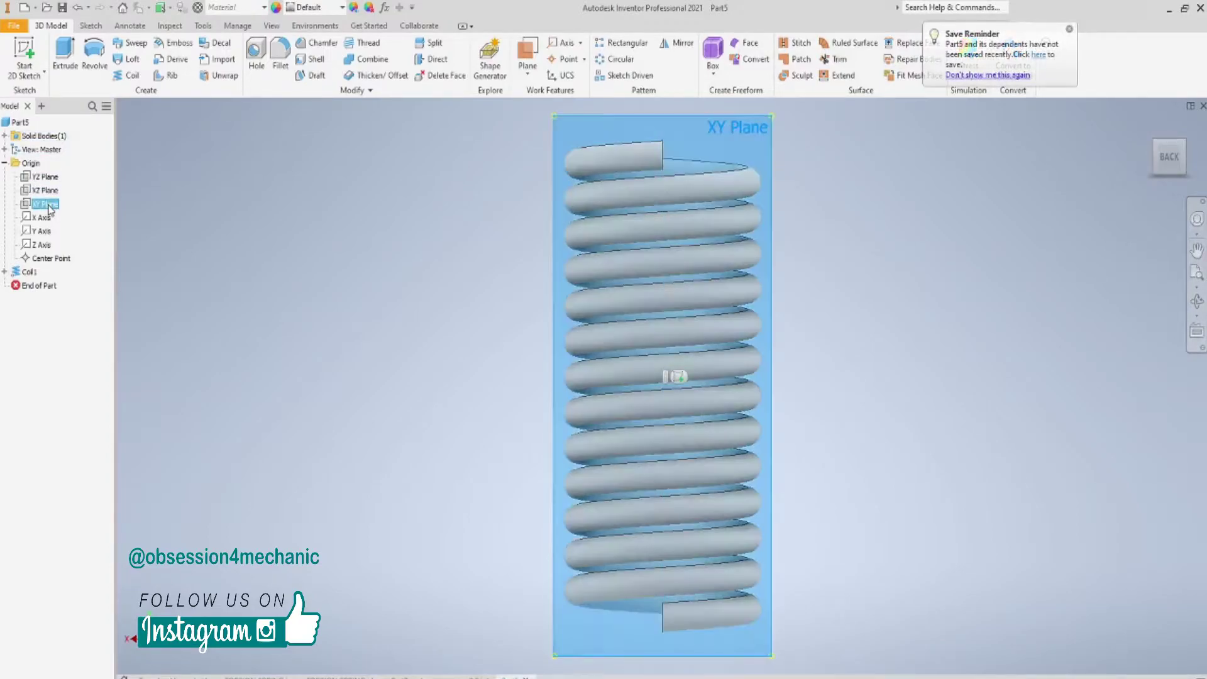
left_click(681, 379)
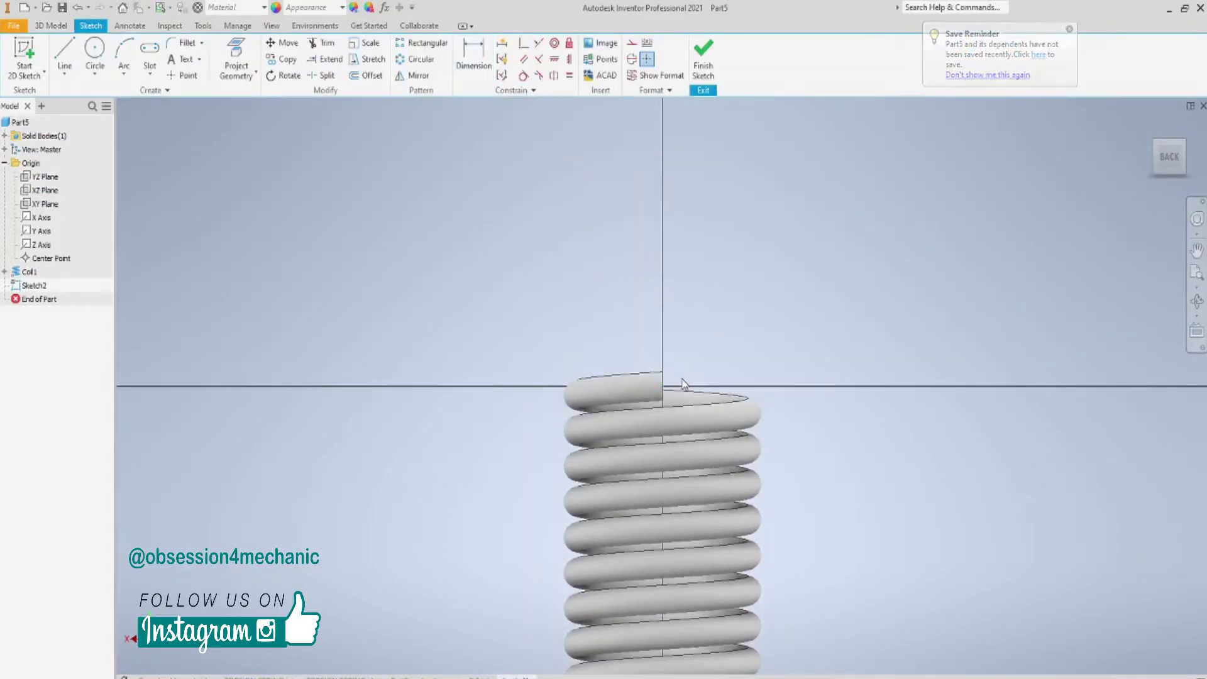
left_click(250, 61)
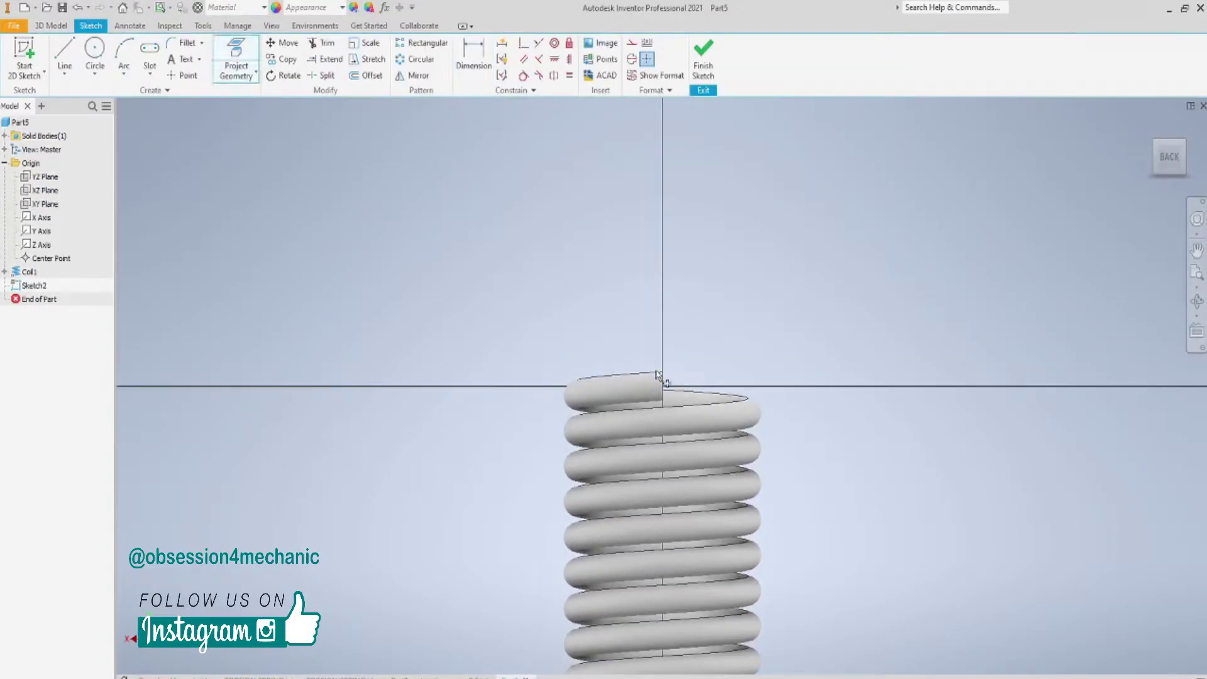
left_click(663, 382)
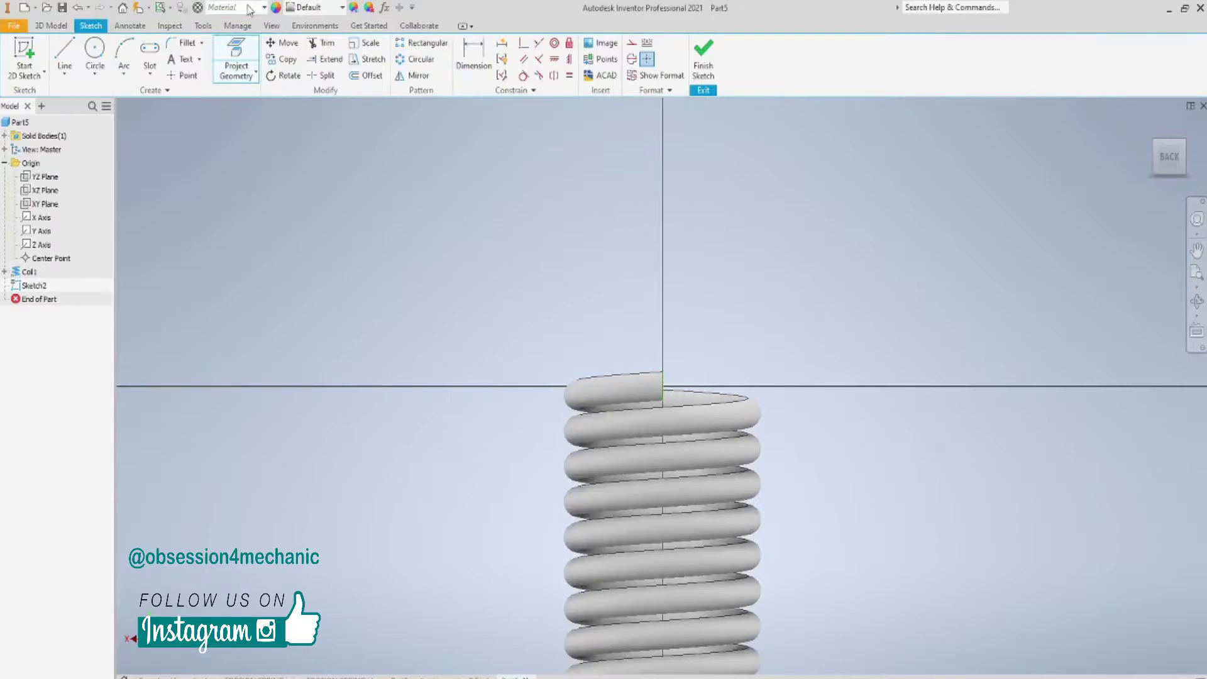
- Draw a center-point arc centred on the vertical axis above the coil, starting at the projected edge and leaving a 90-degree opening
left_click(124, 76)
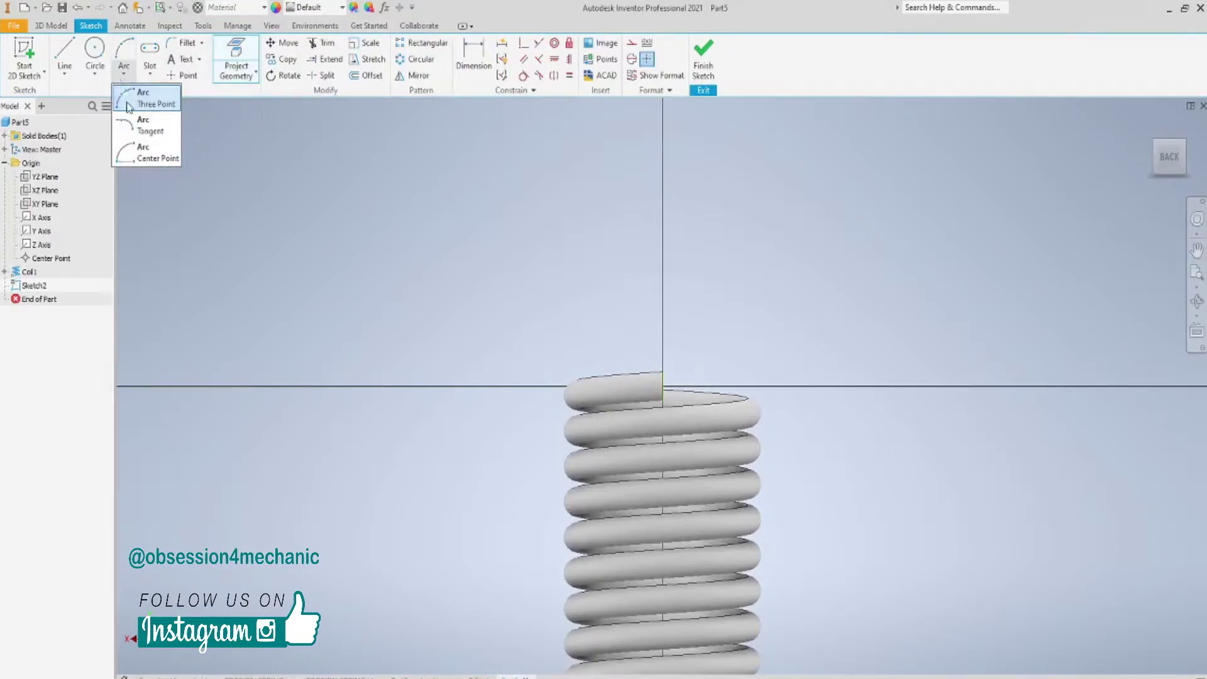
left_click(141, 157)
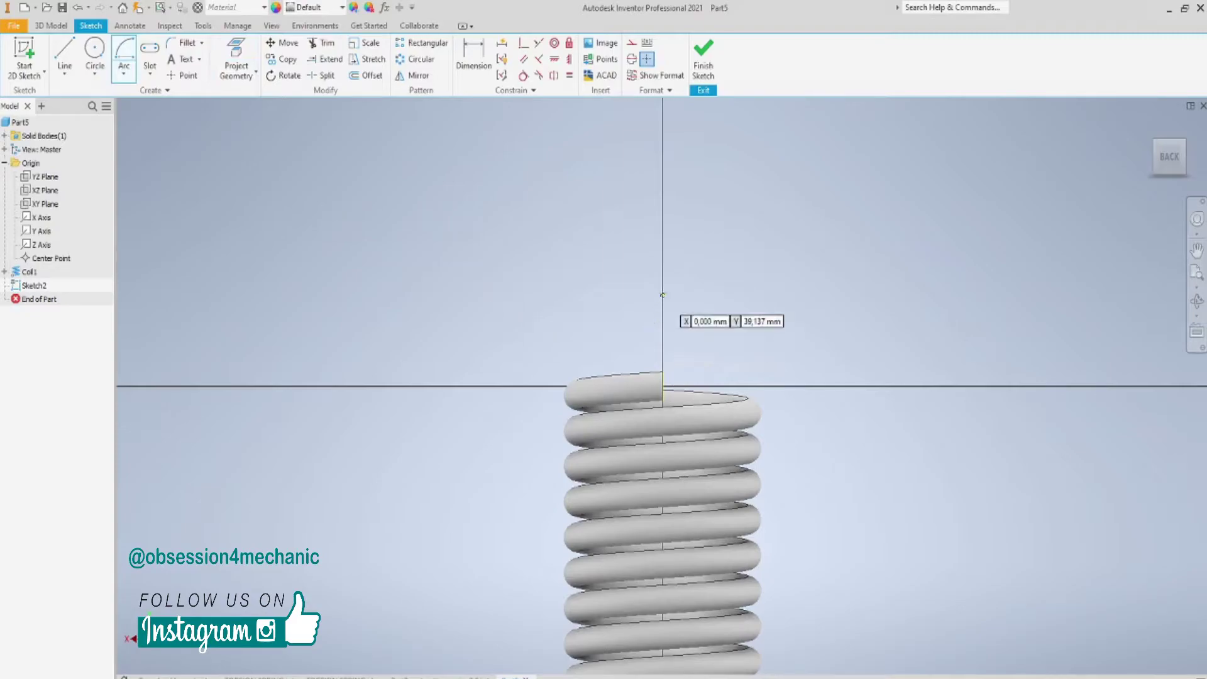
left_click(662, 249)
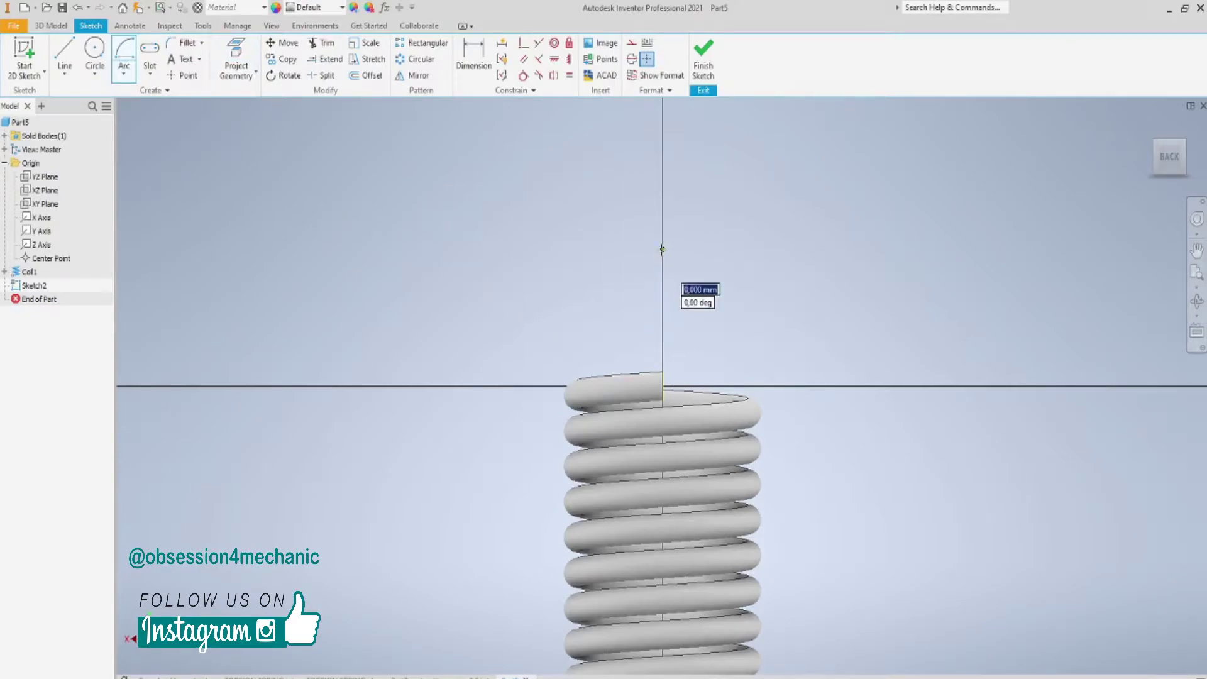
left_click(662, 384)
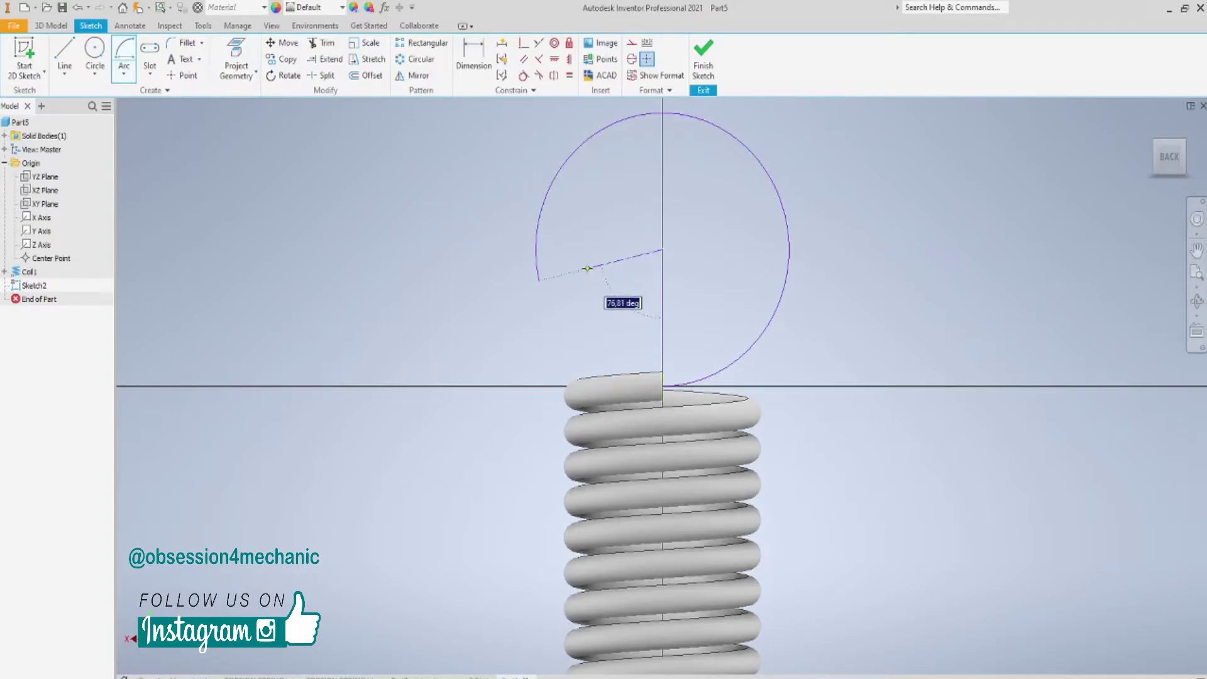
type("90")
key("Return")
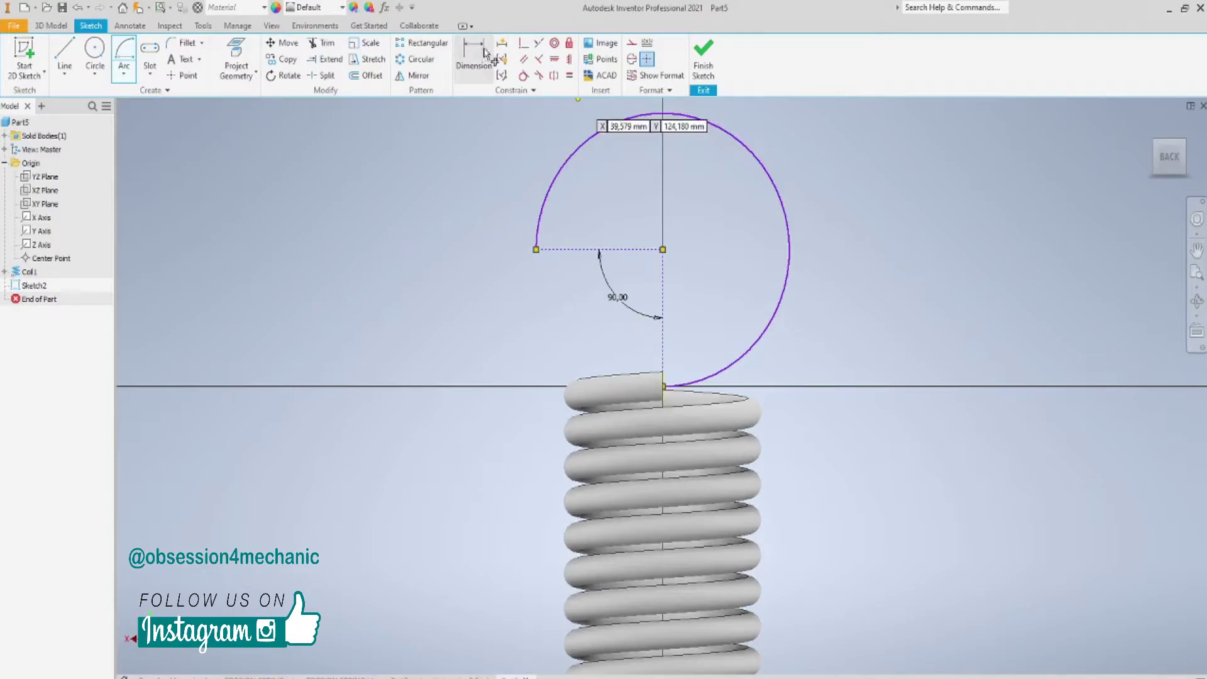
- Dimension the hook arc's radius as 33 mm and finish the sketch
key("d")
left_click(787, 264)
left_click(817, 258)
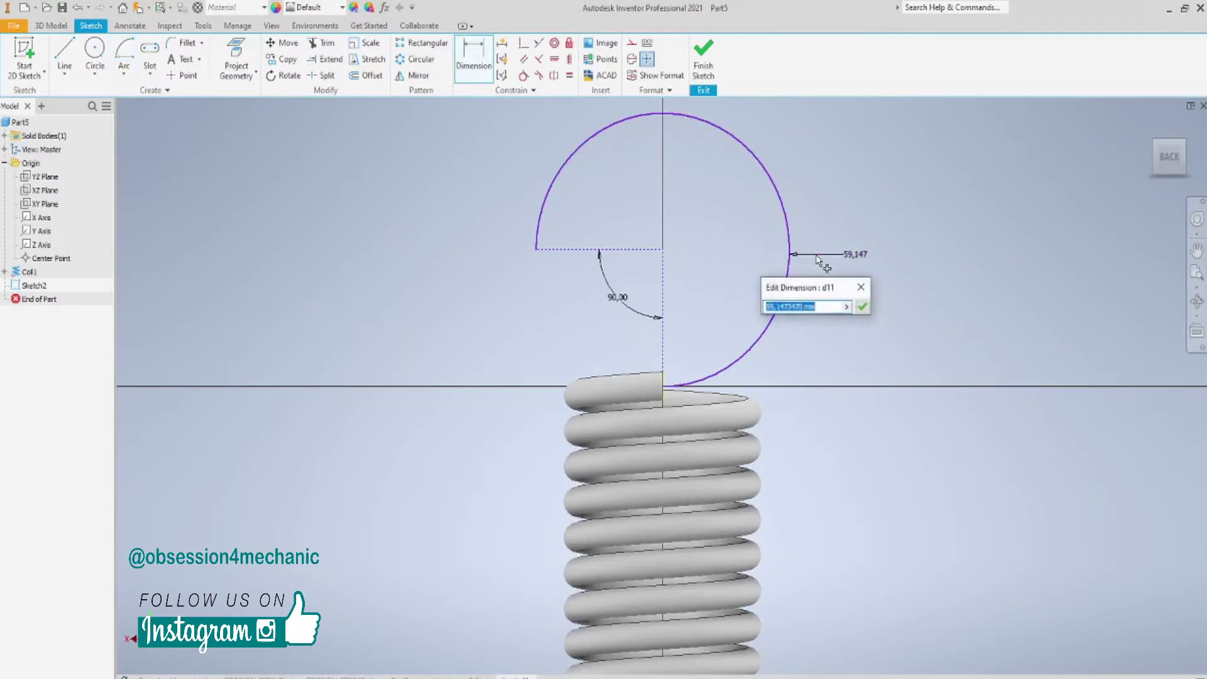
type("33")
key("Return")
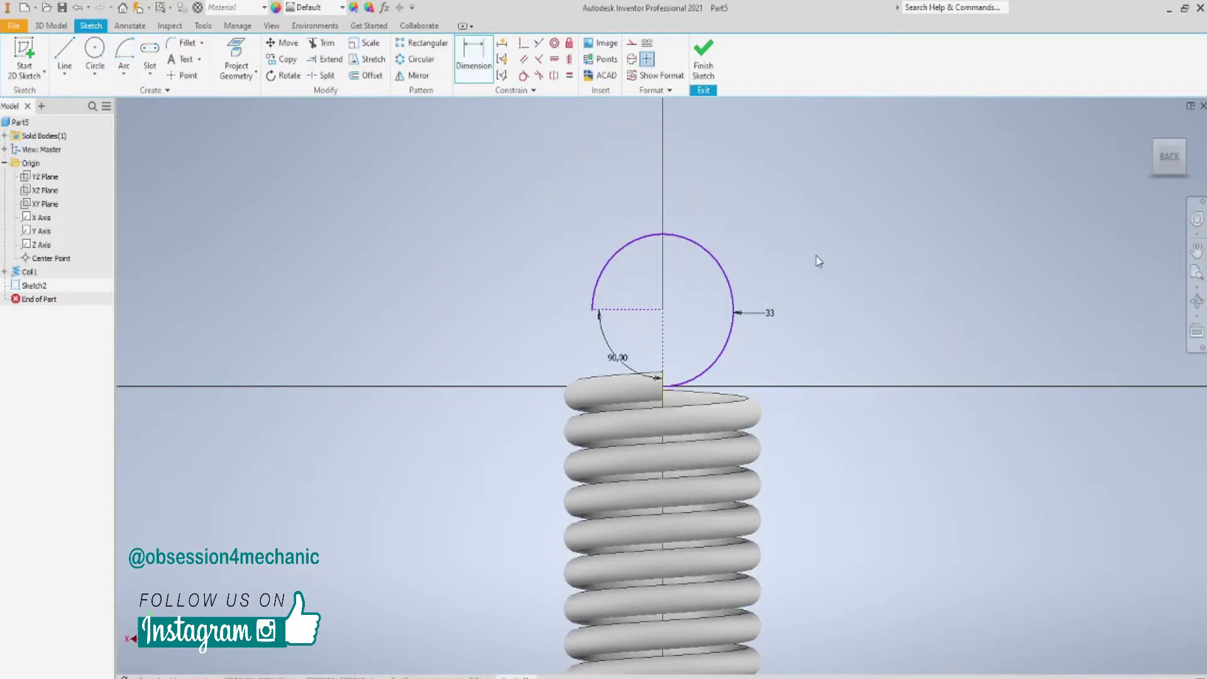
middle_click_drag(831, 263, 754, 253, "shift")
right_click_drag(754, 253, 840, 317)
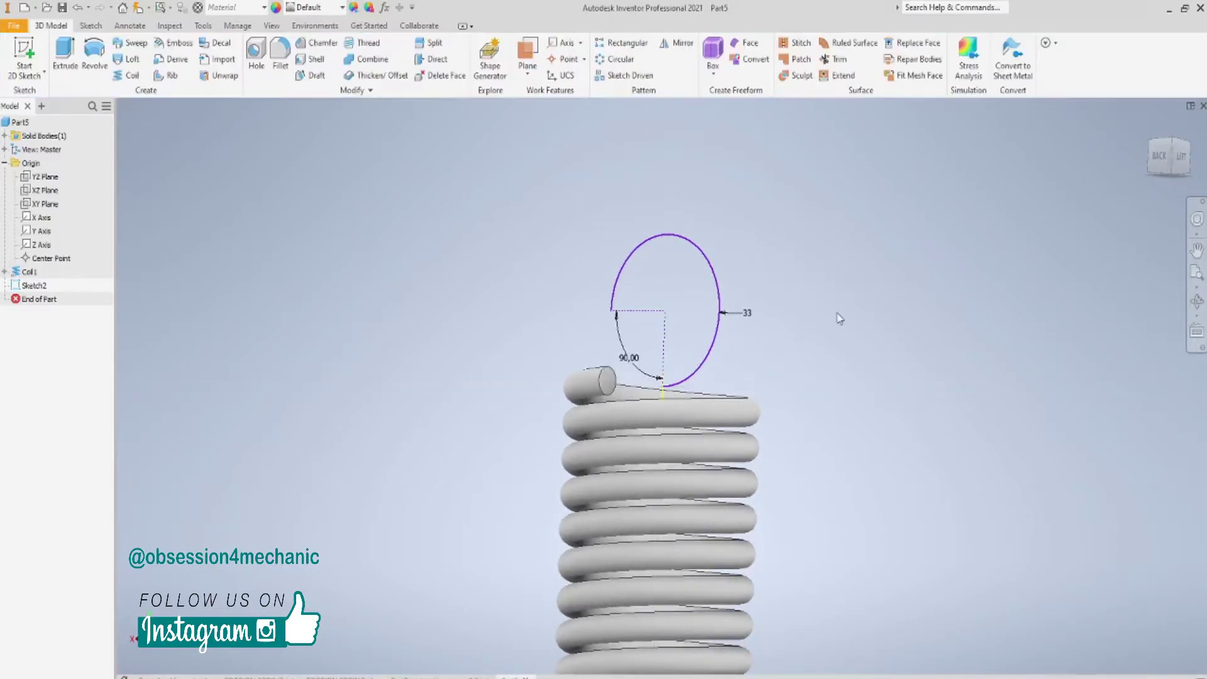
middle_click_drag(851, 342, 868, 259, "shift")
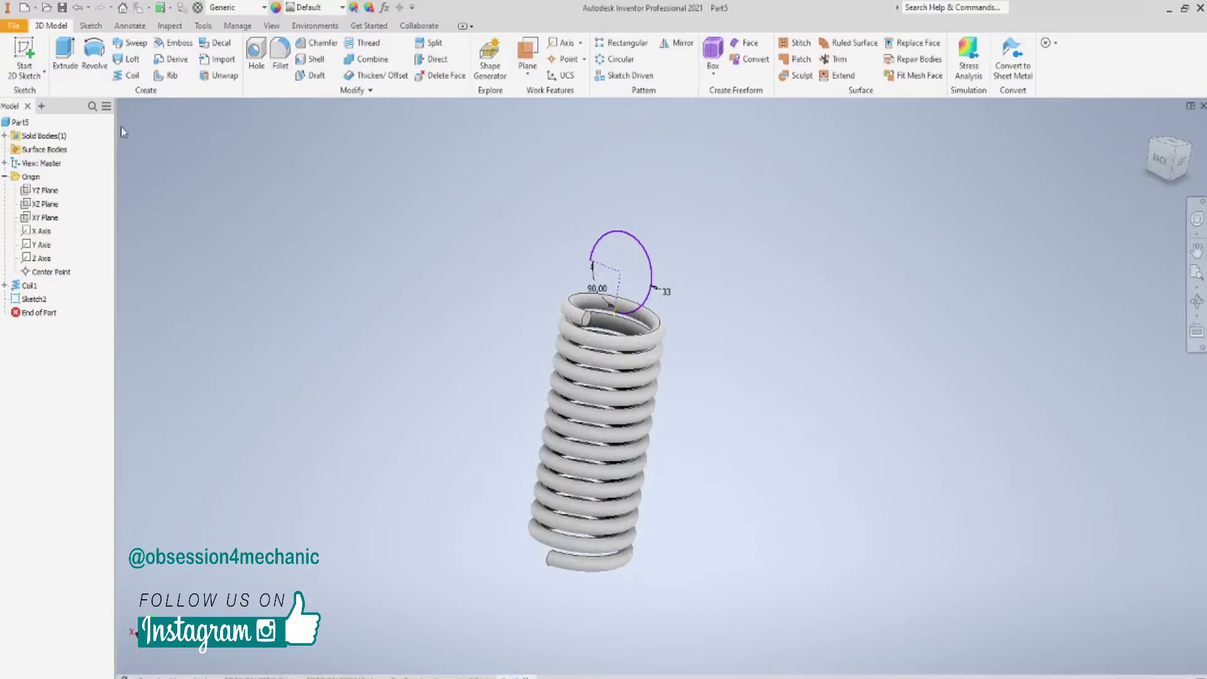
- Start a sketch on the YZ plane and project the hook arc and the edge of the coil's upper end face
left_click(45, 191)
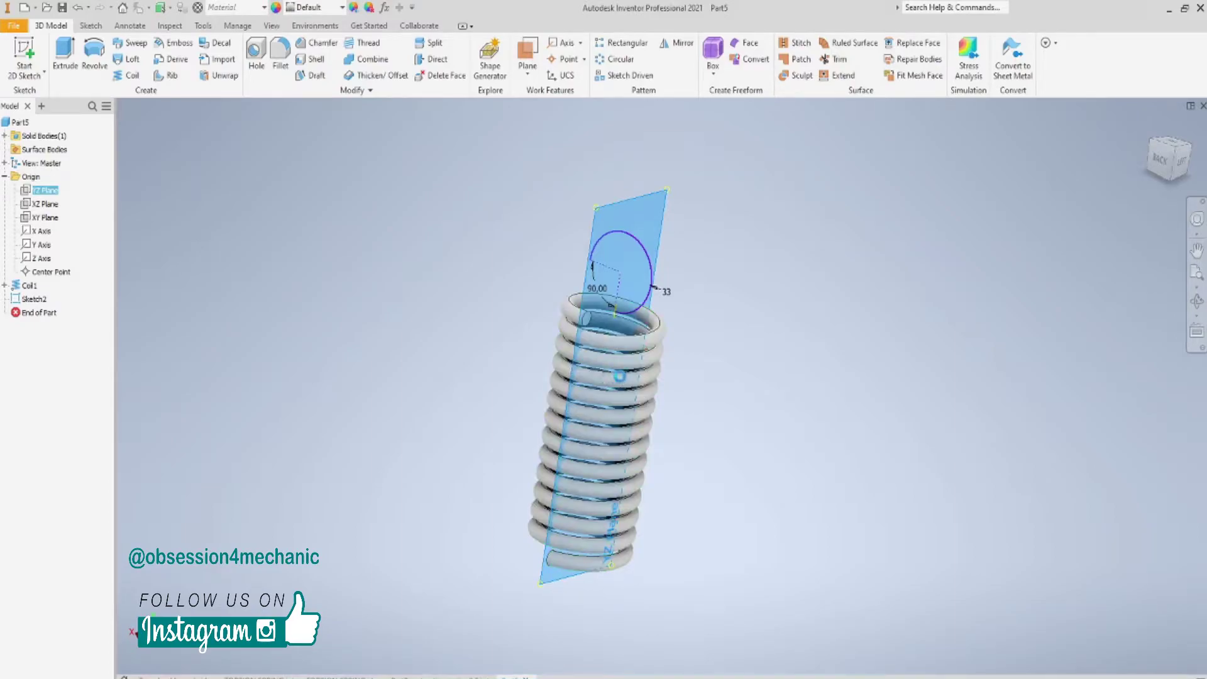
key("s")
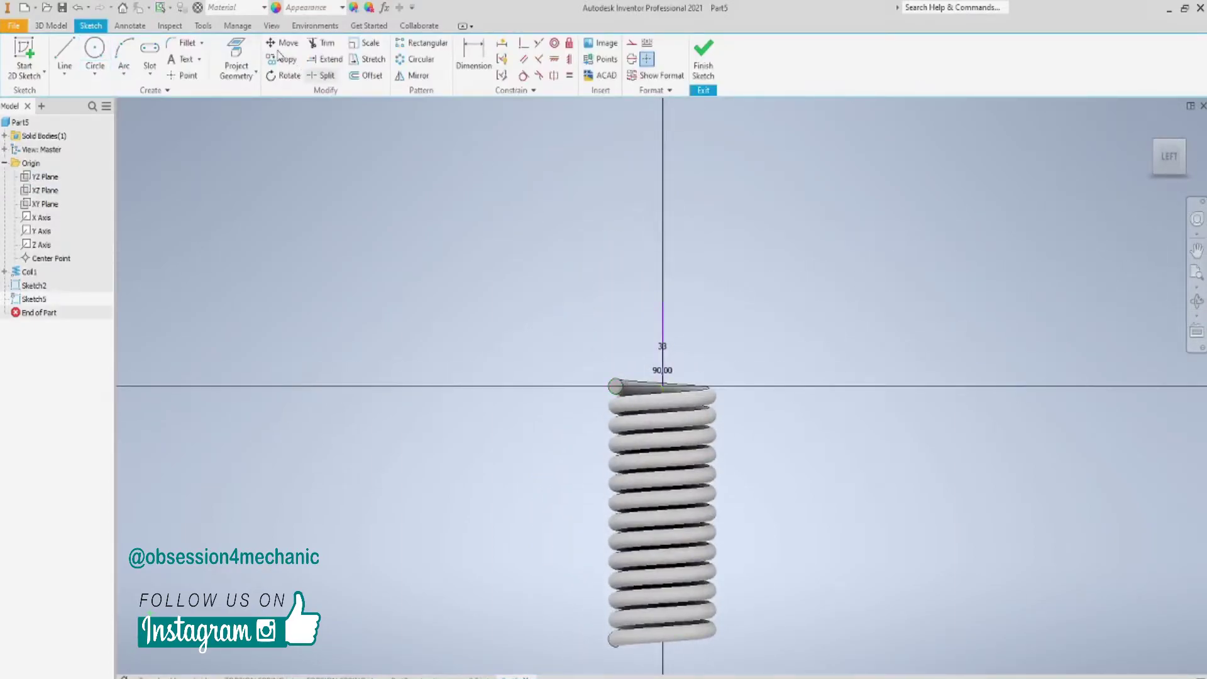
key("p")
middle_click_drag(552, 303, 618, 302, "shift")
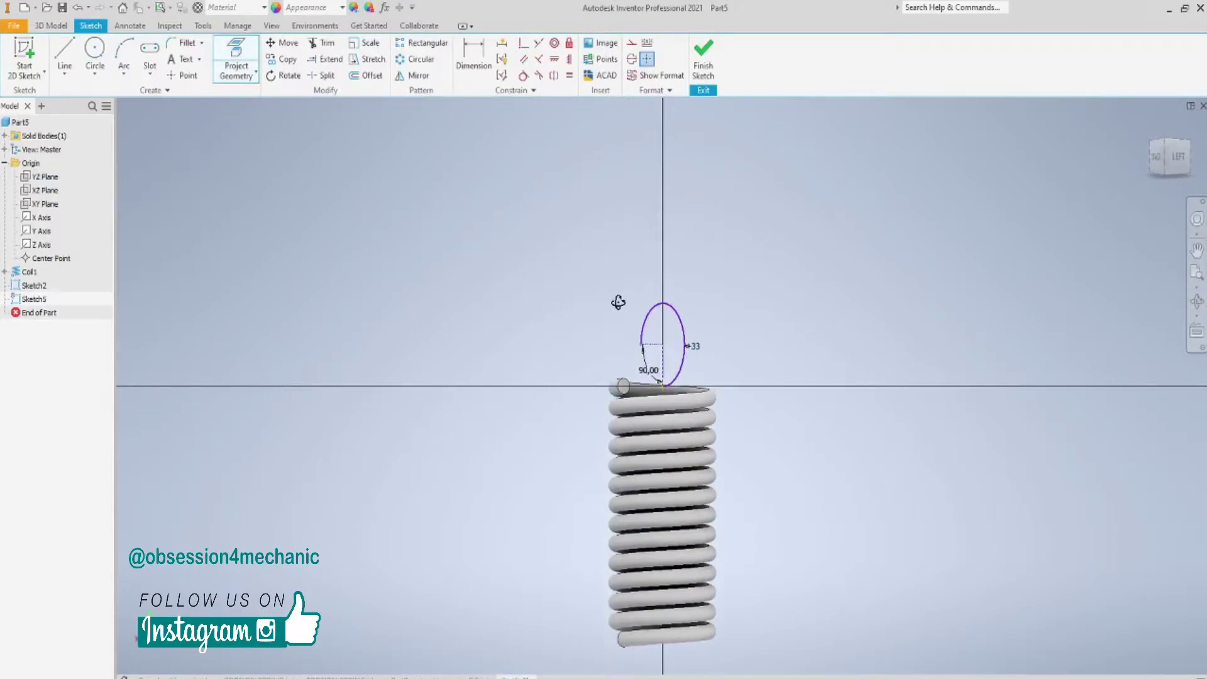
left_click(677, 316)
middle_click_drag(727, 269, 687, 270, "shift")
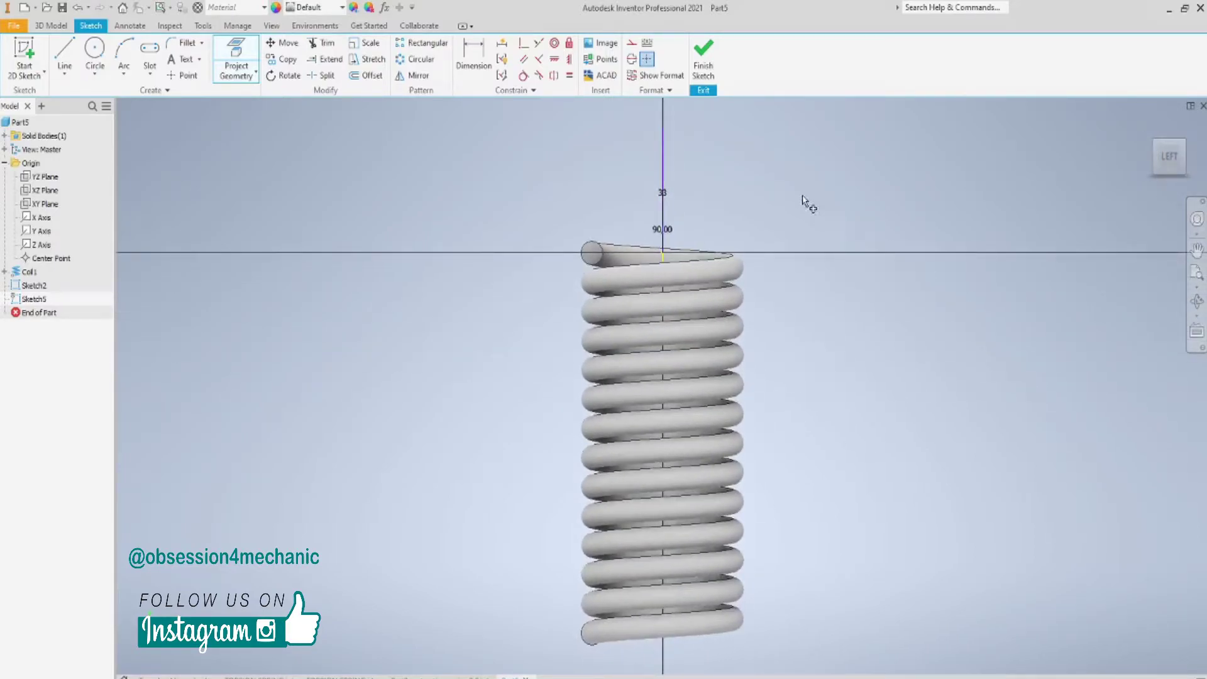
middle_click_drag(799, 195, 689, 190)
left_click(124, 55)
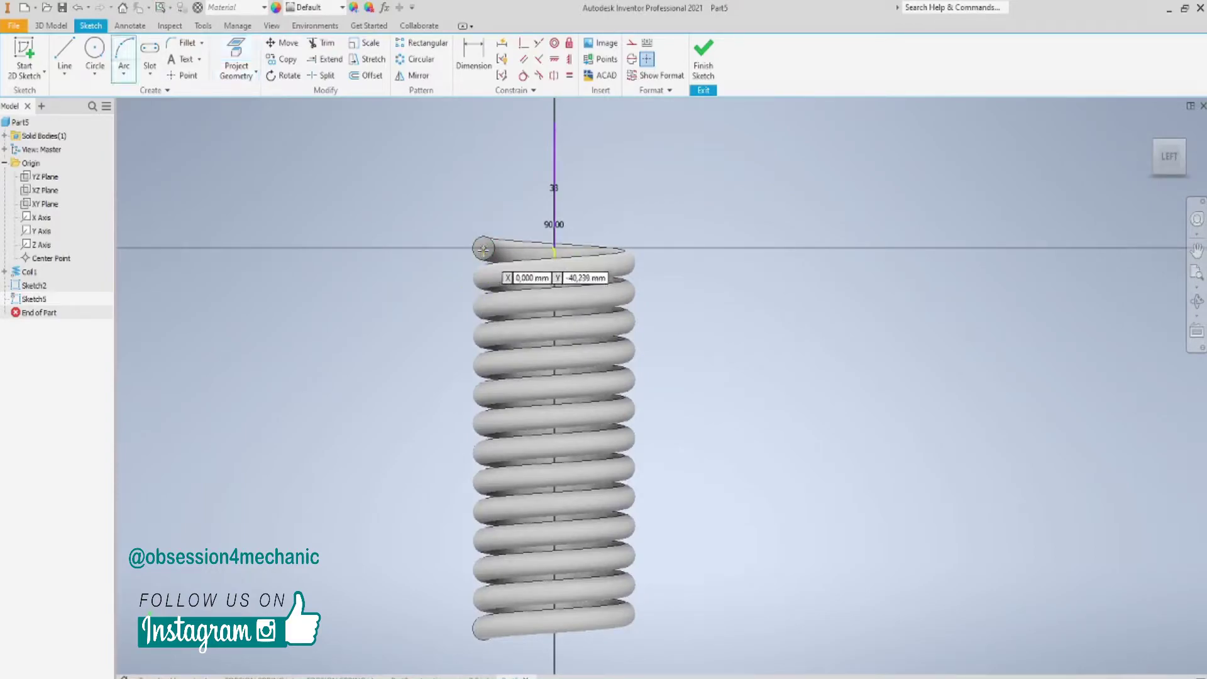
left_click(234, 55)
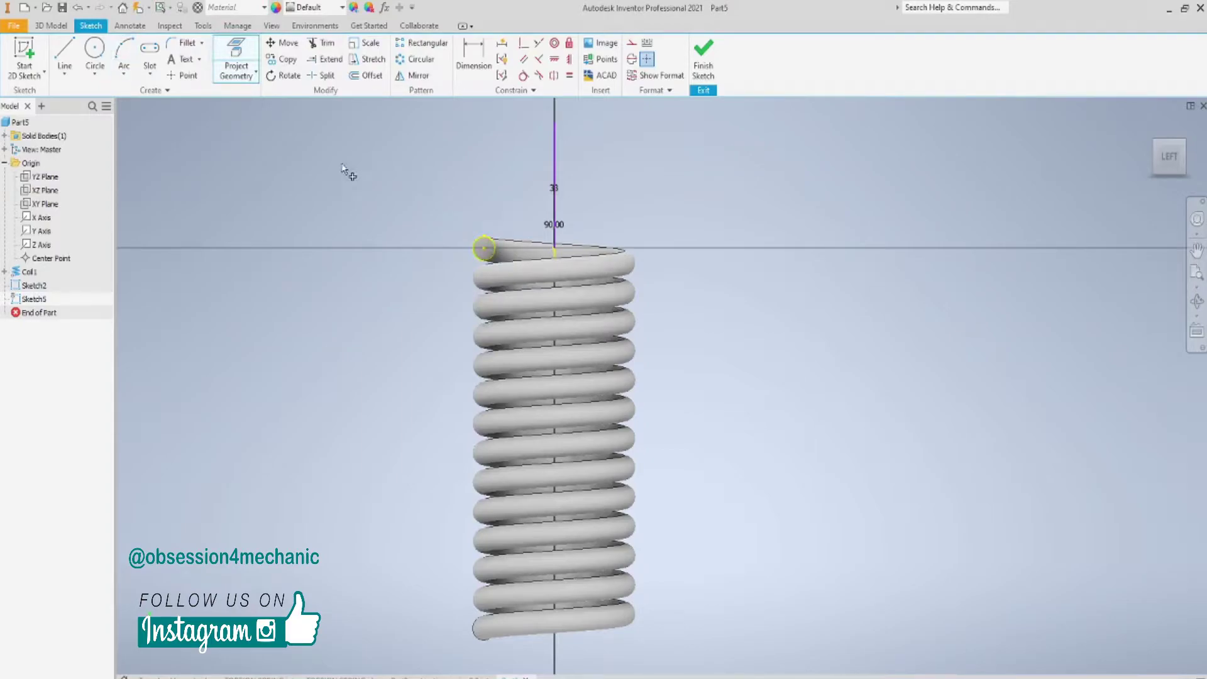
- Draw a three-point arc from the coil end's centre to the top of the projected hook line, make them tangent, and finish the sketch
left_click(124, 55)
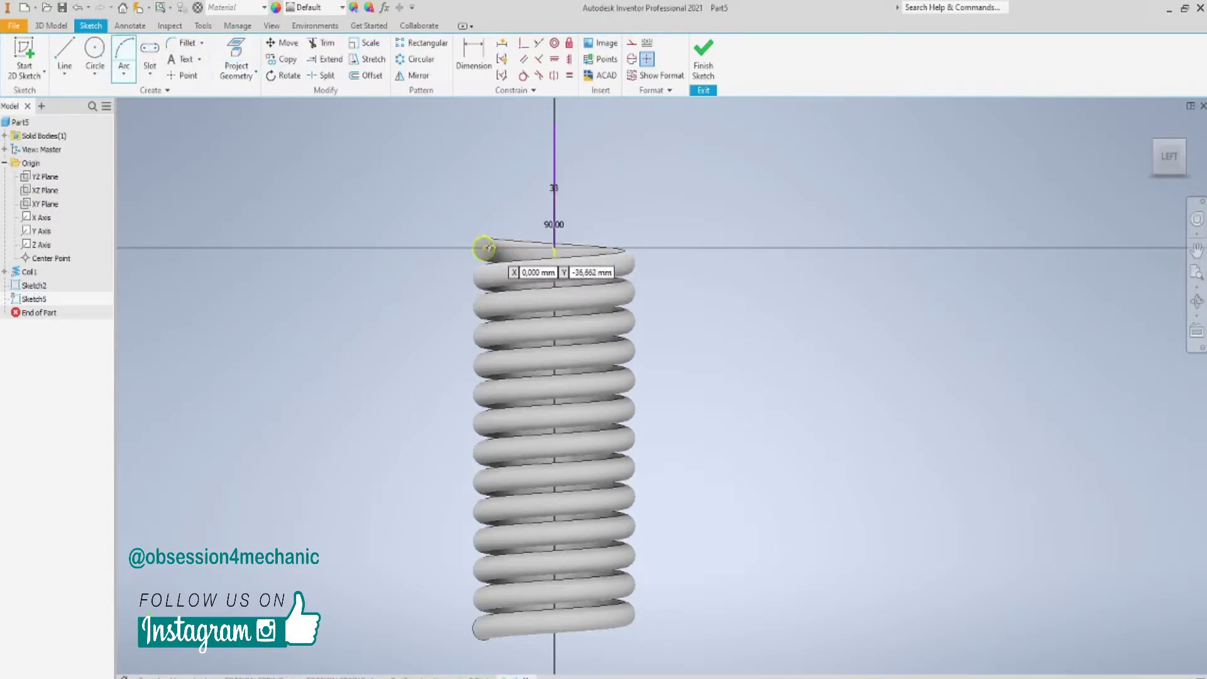
left_click(484, 248)
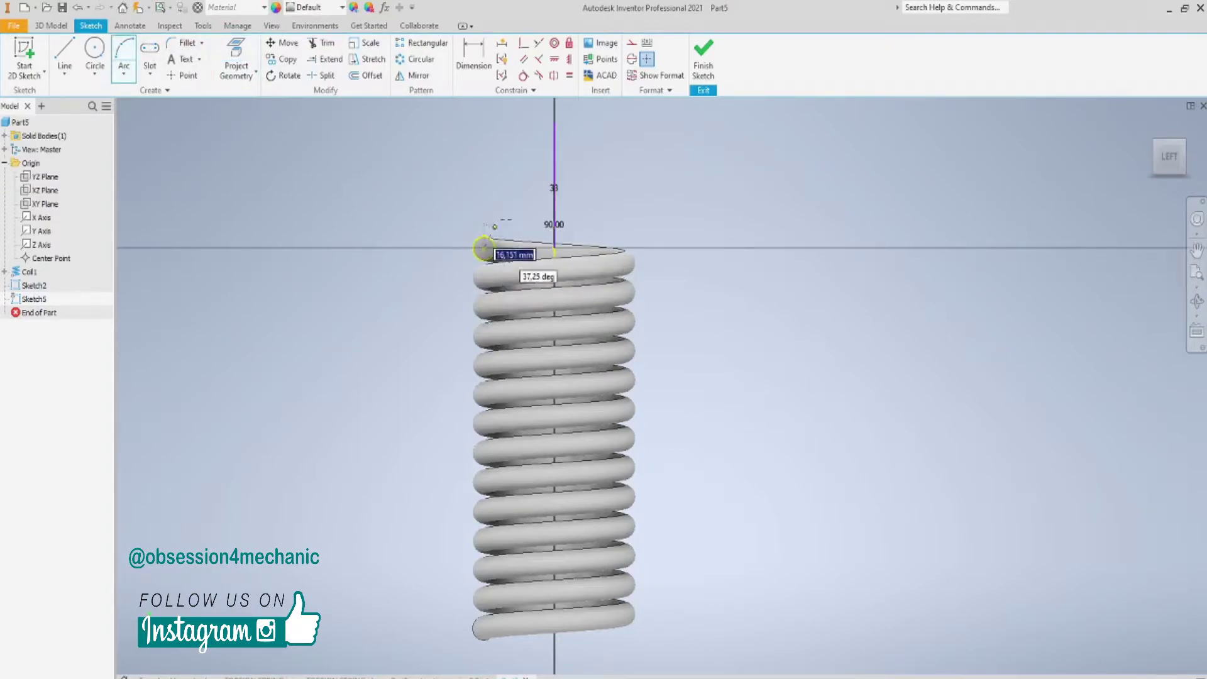
left_click(554, 122)
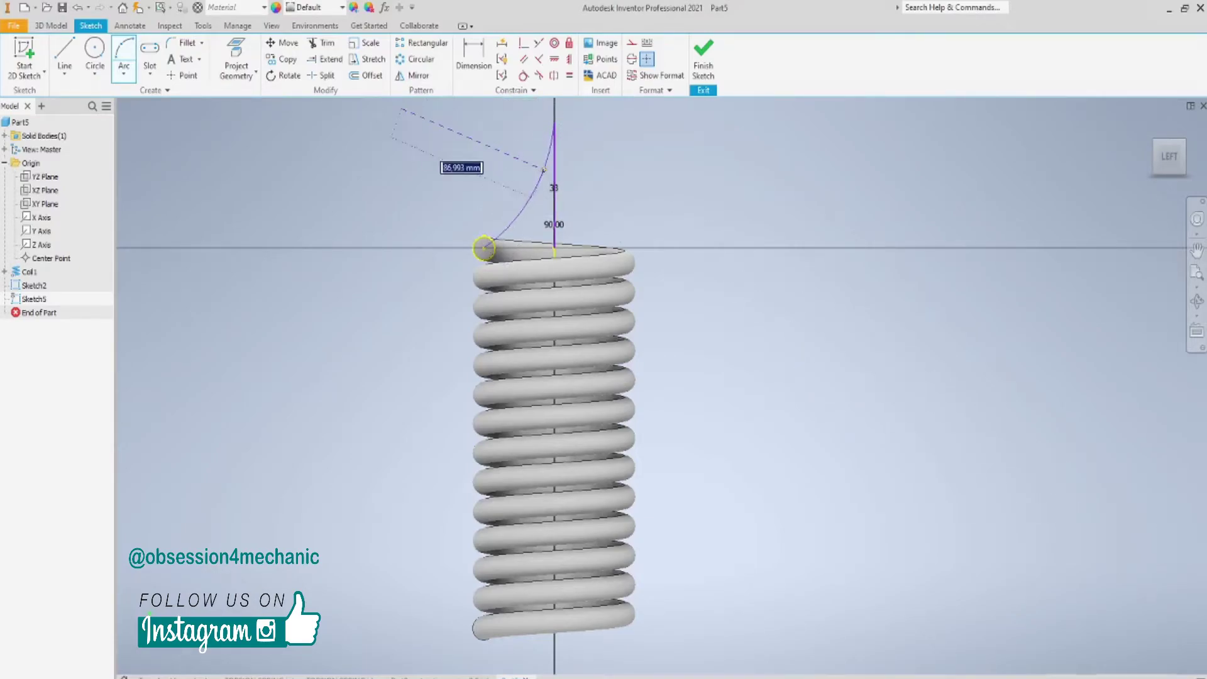
left_click(547, 133)
key("Escape")
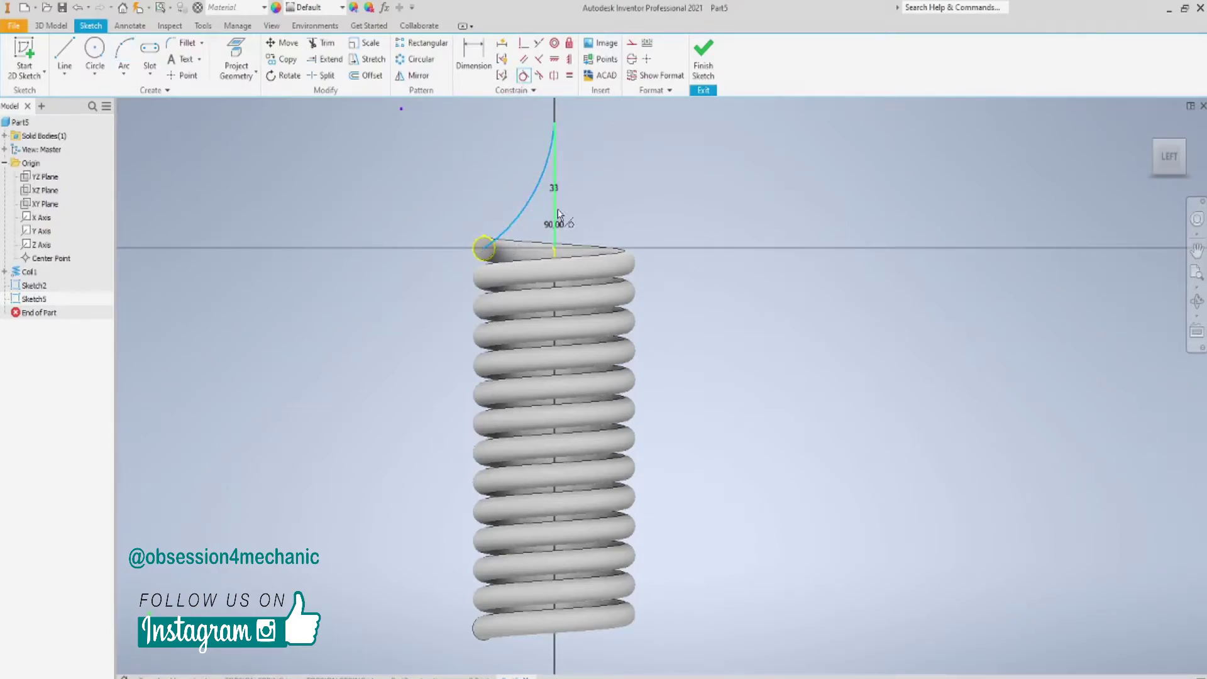
left_click(556, 212)
left_click(703, 58)
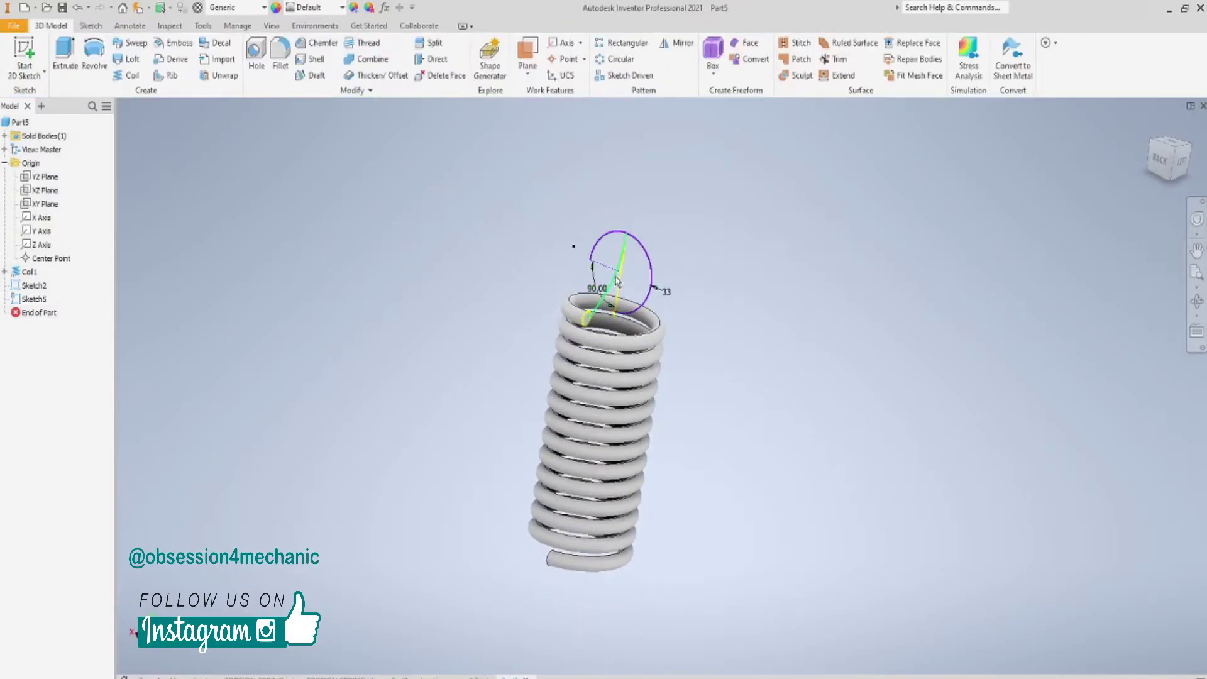
- Extrude the new arc and the projected vertical line as surfaces, symmetric about the sketch plane, with a total distance of 292.25 mm
left_click(616, 280)
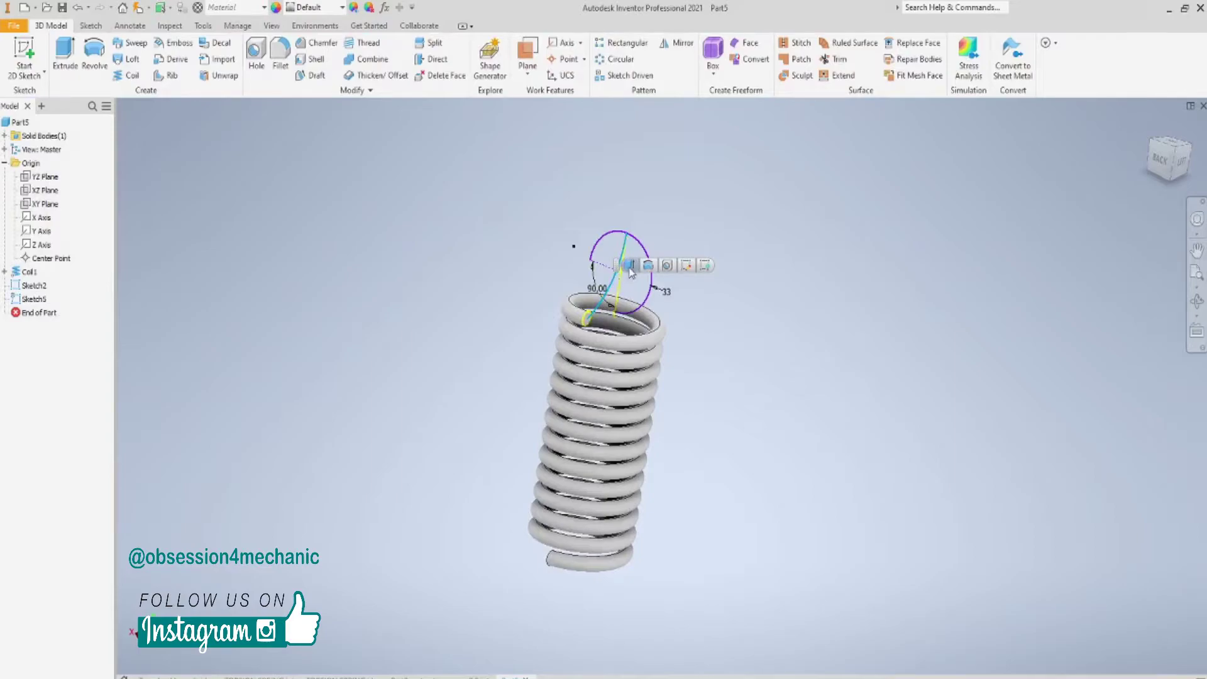
left_click(629, 266)
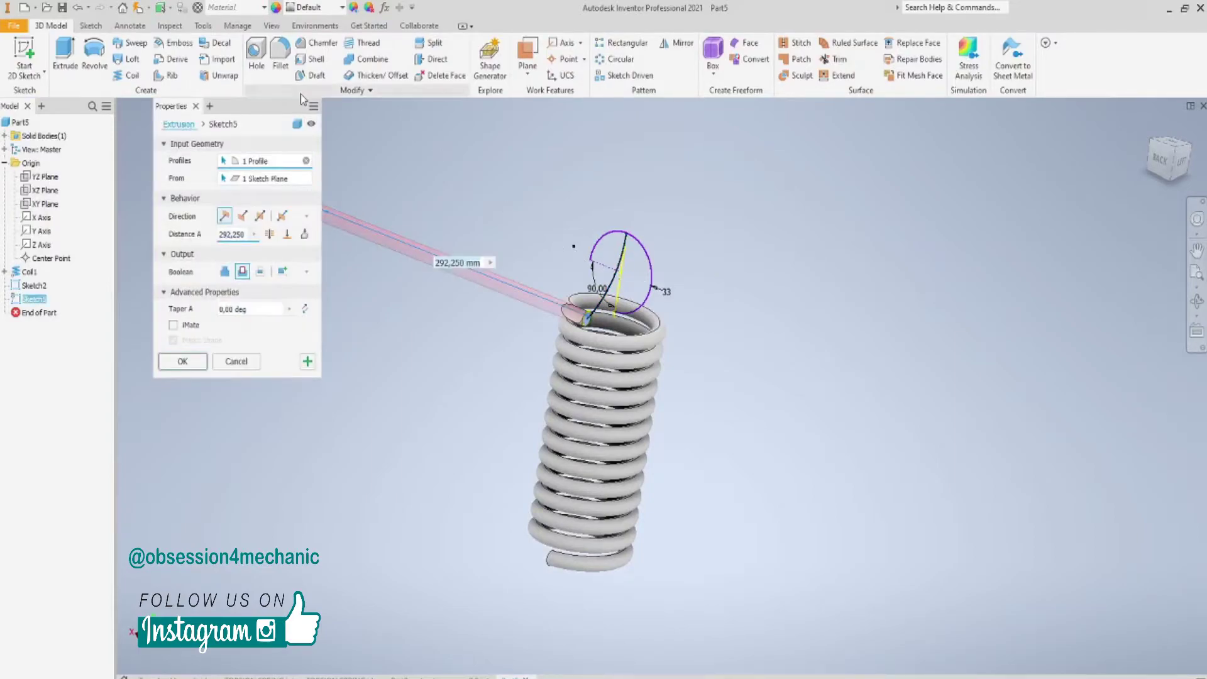
left_click(298, 125)
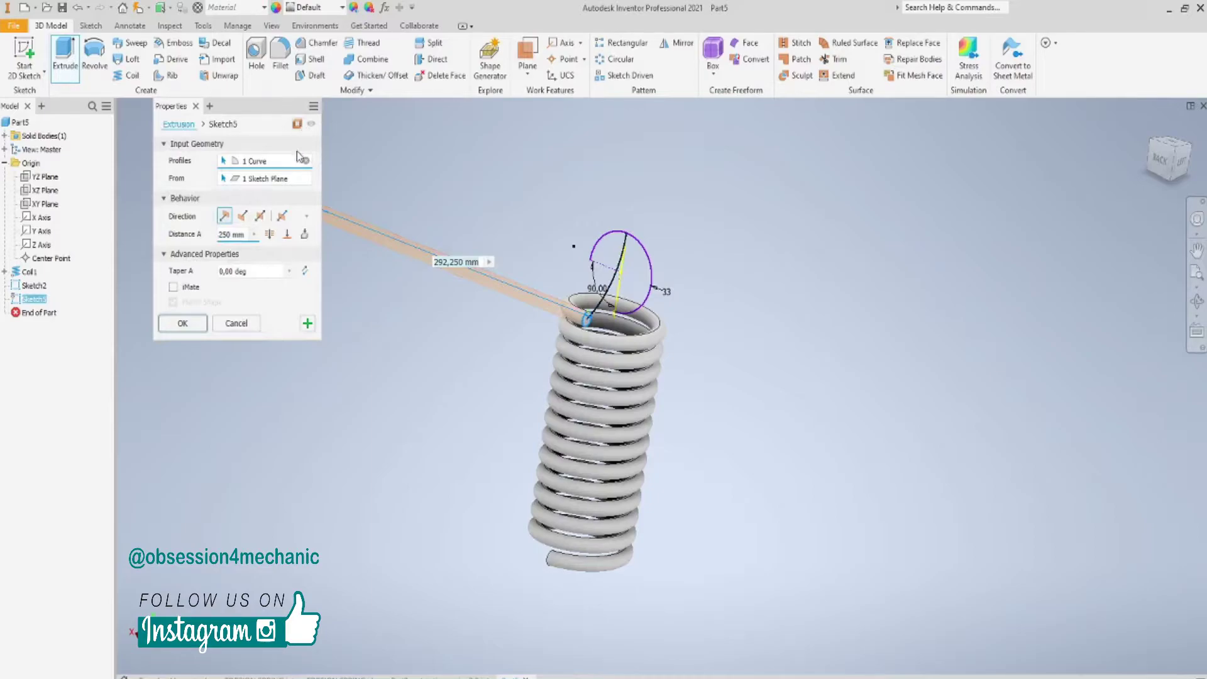
left_click(261, 216)
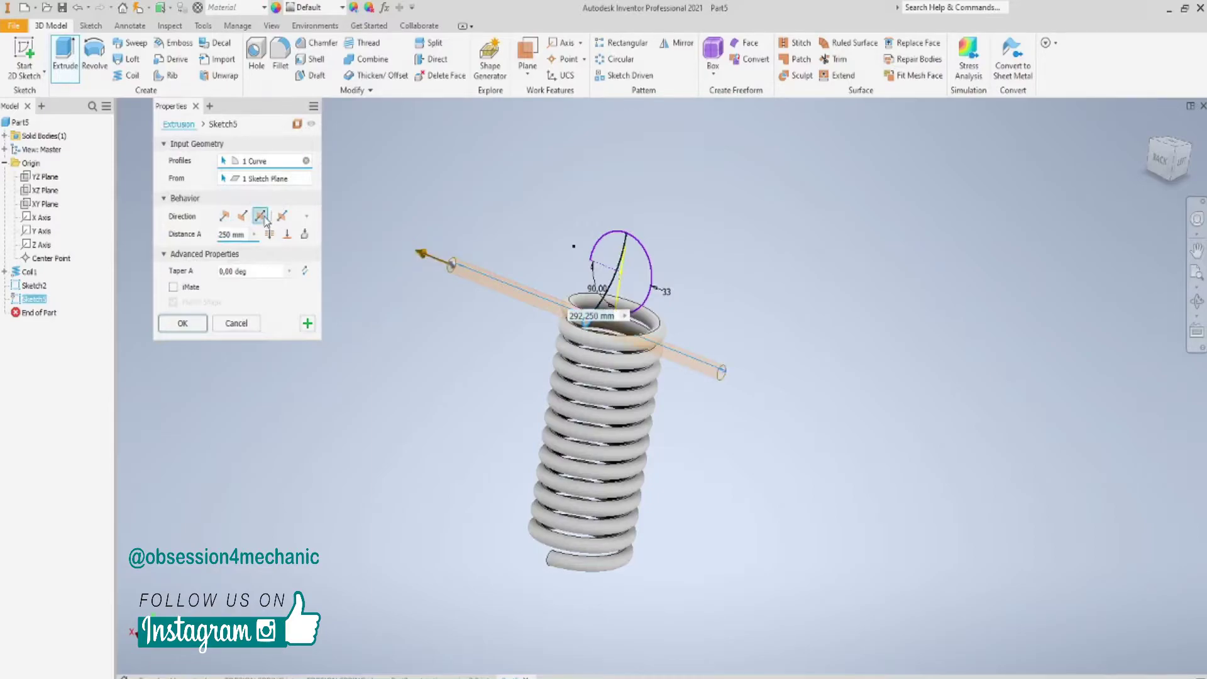
left_click(618, 281)
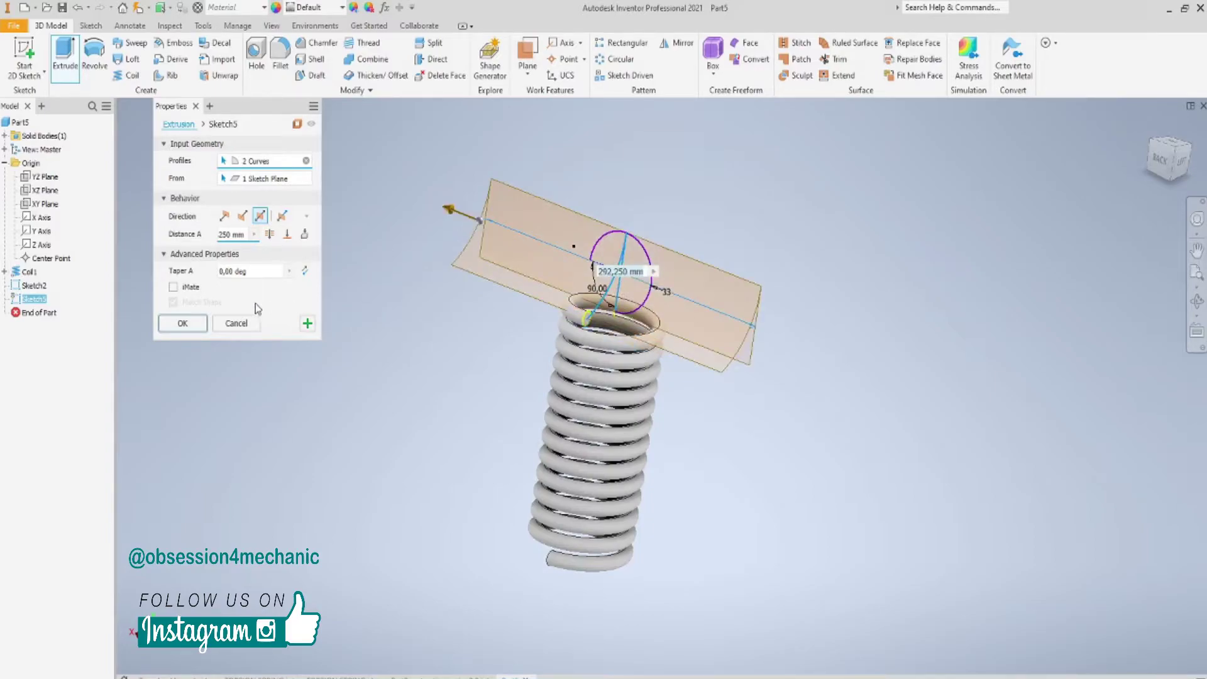
left_click(182, 323)
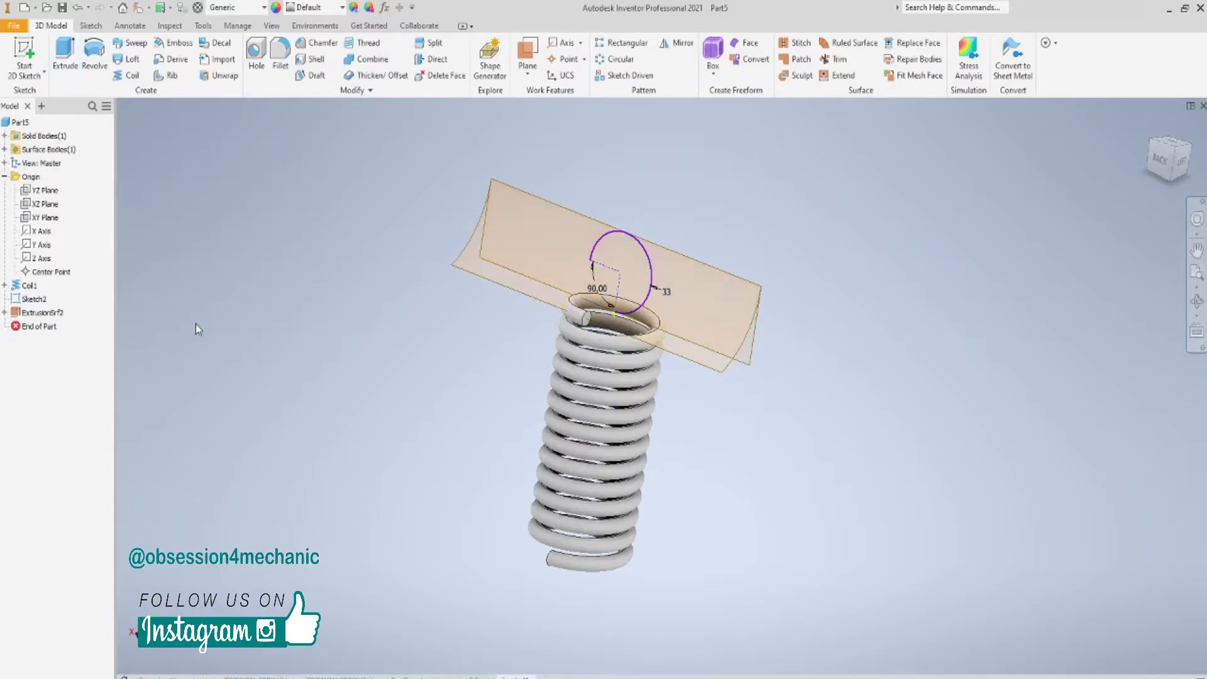
- Create a 3D sketch, project the 33 mm hook arc onto the curved extruded surface, and finish the sketch
left_click(45, 73)
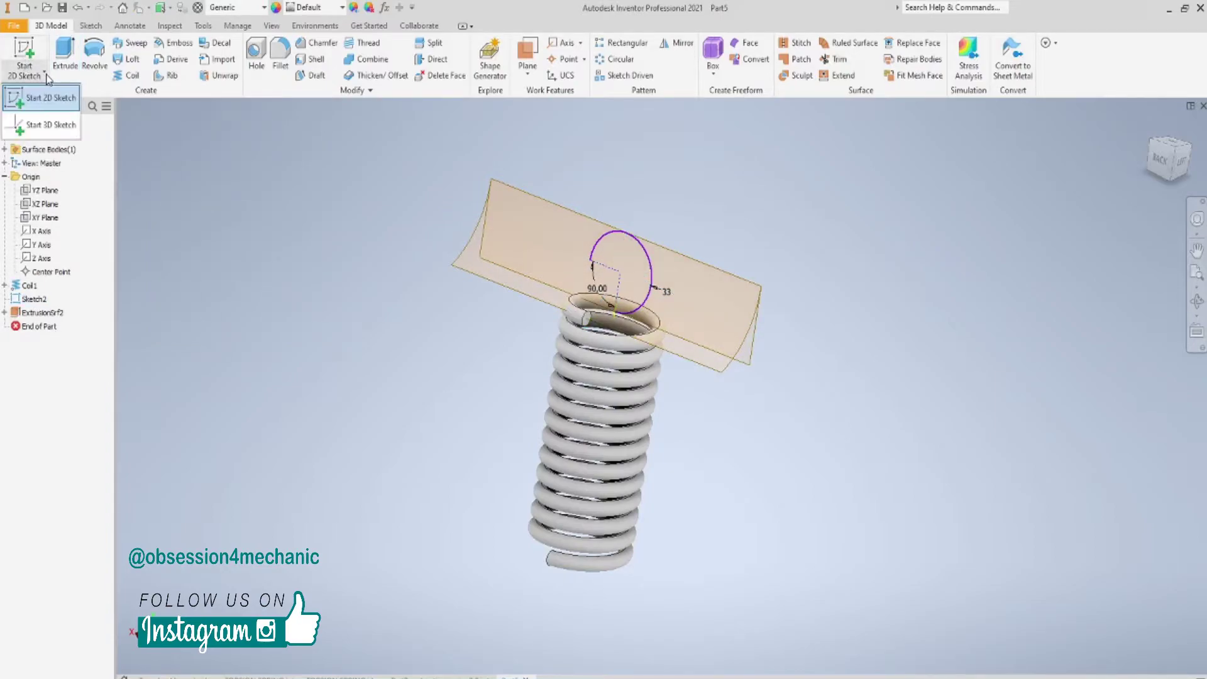
left_click(50, 124)
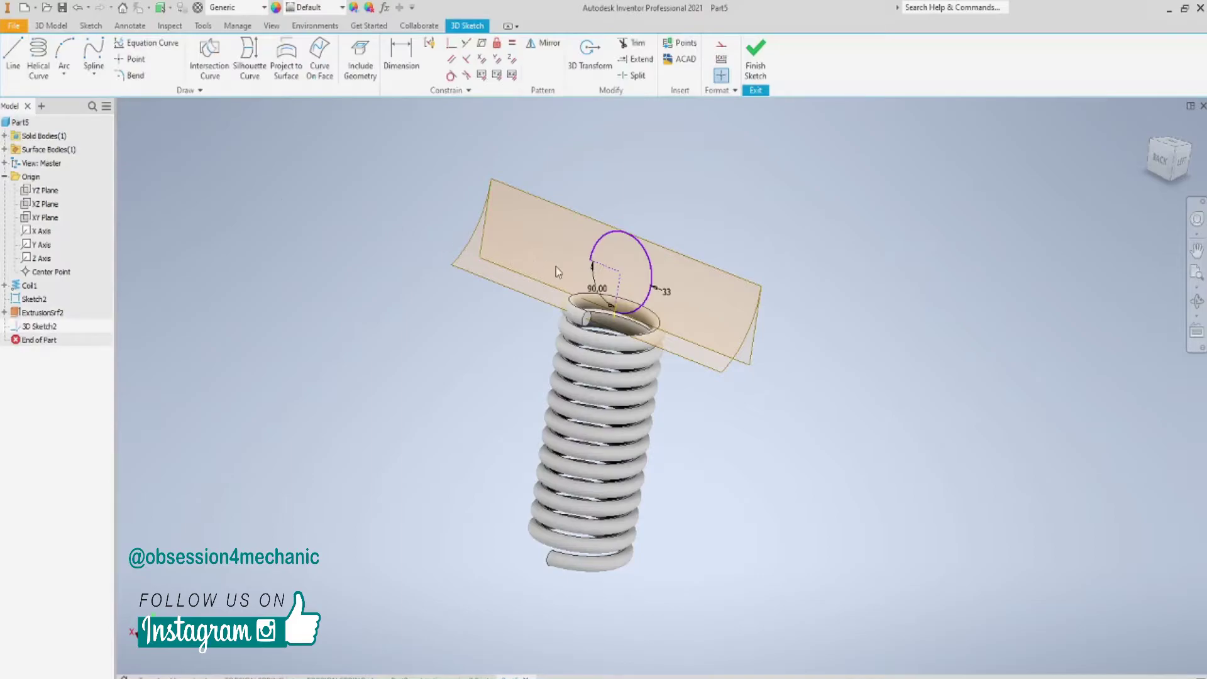
left_click(289, 66)
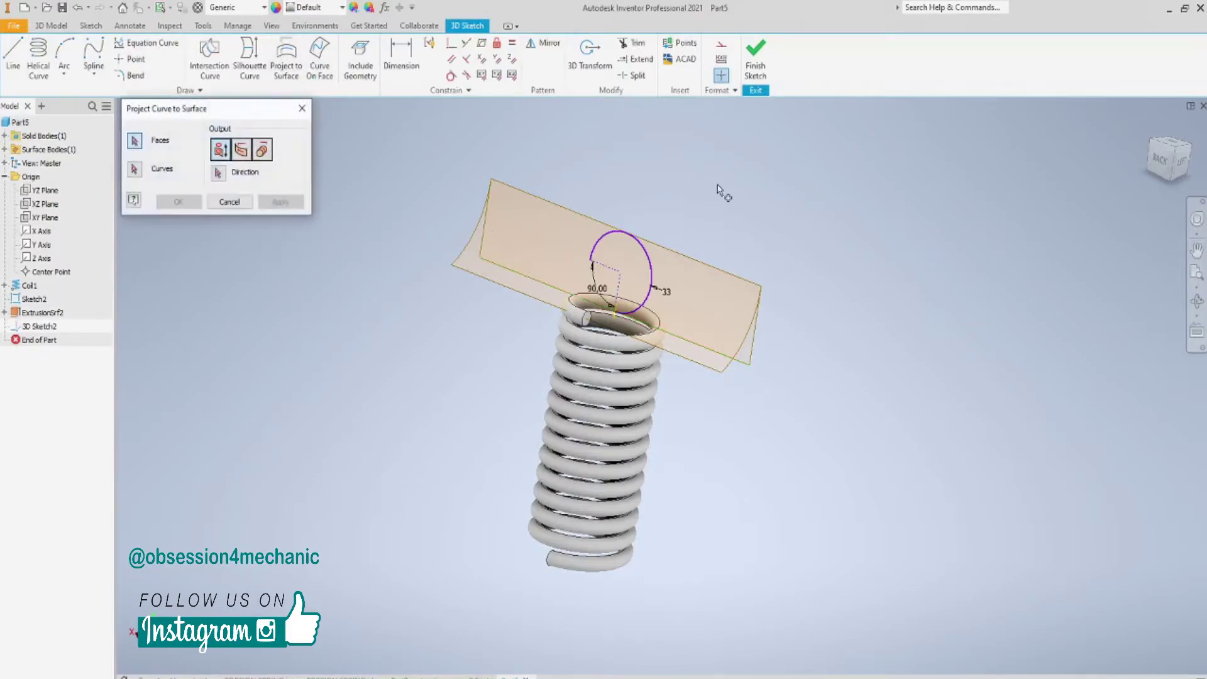
middle_click_drag(793, 214, 727, 194, "shift")
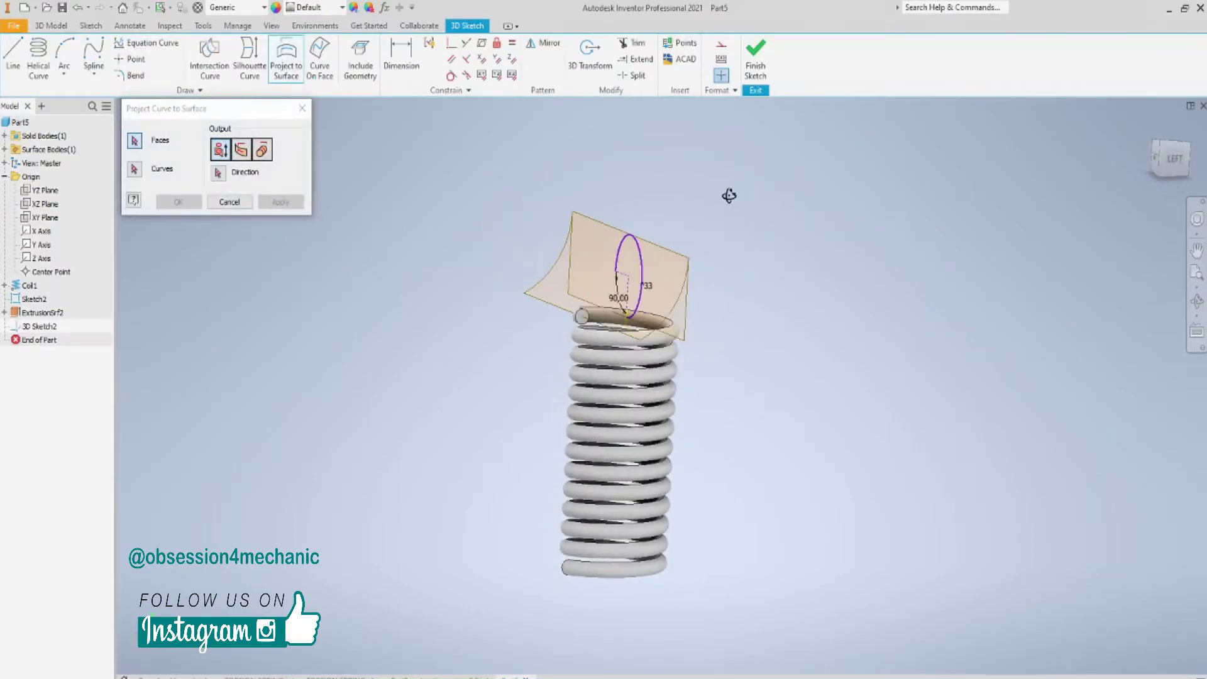
left_click(654, 324)
scroll(772, 264, "down", 5)
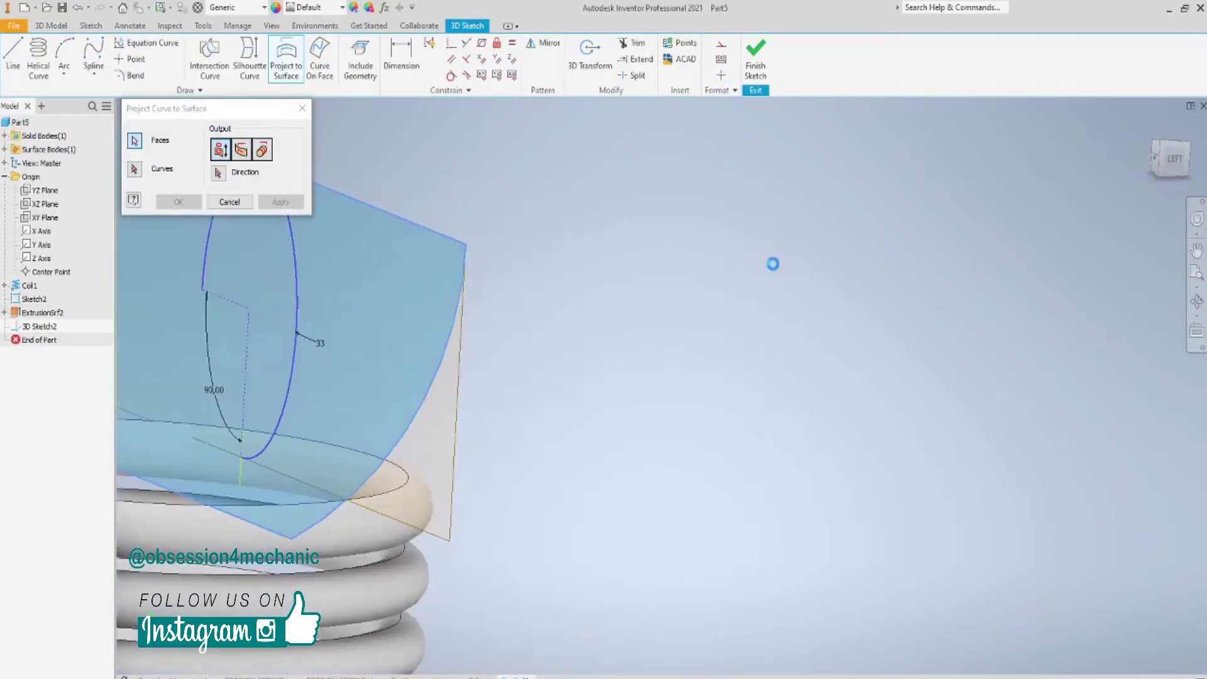
scroll(708, 253, "up", 3)
middle_click_drag(773, 245, 800, 324, "shift")
middle_click_drag(804, 324, 456, 191, "shift")
left_click(130, 171)
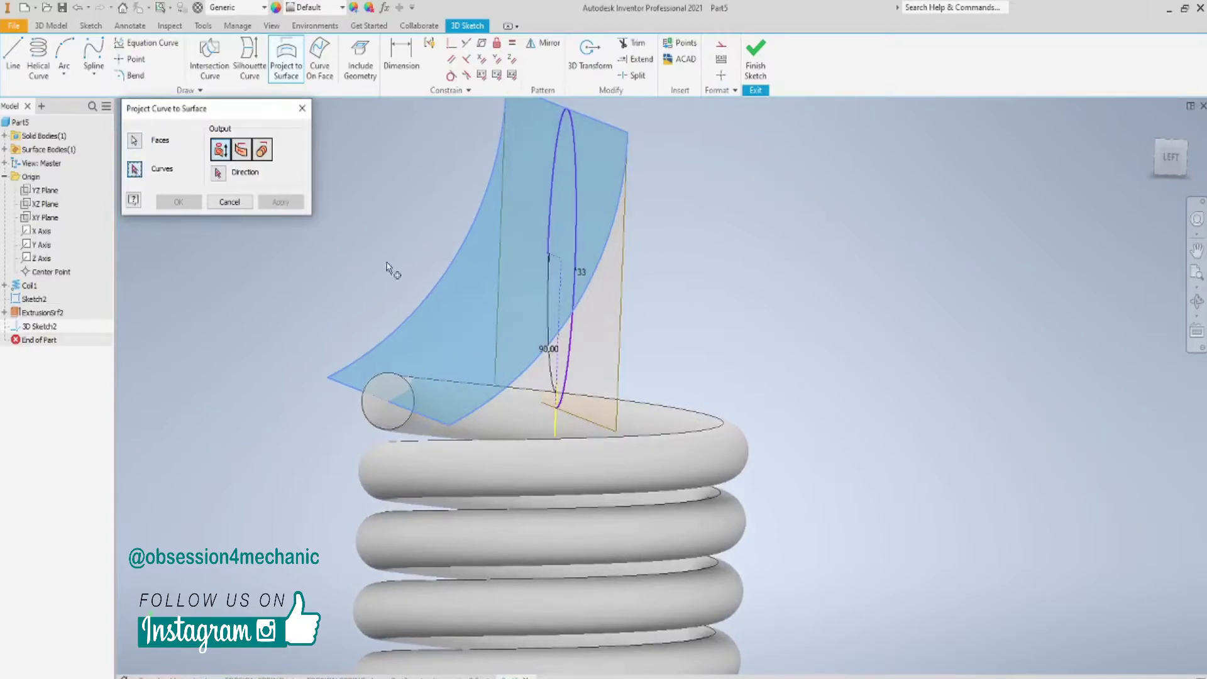
left_click(572, 370)
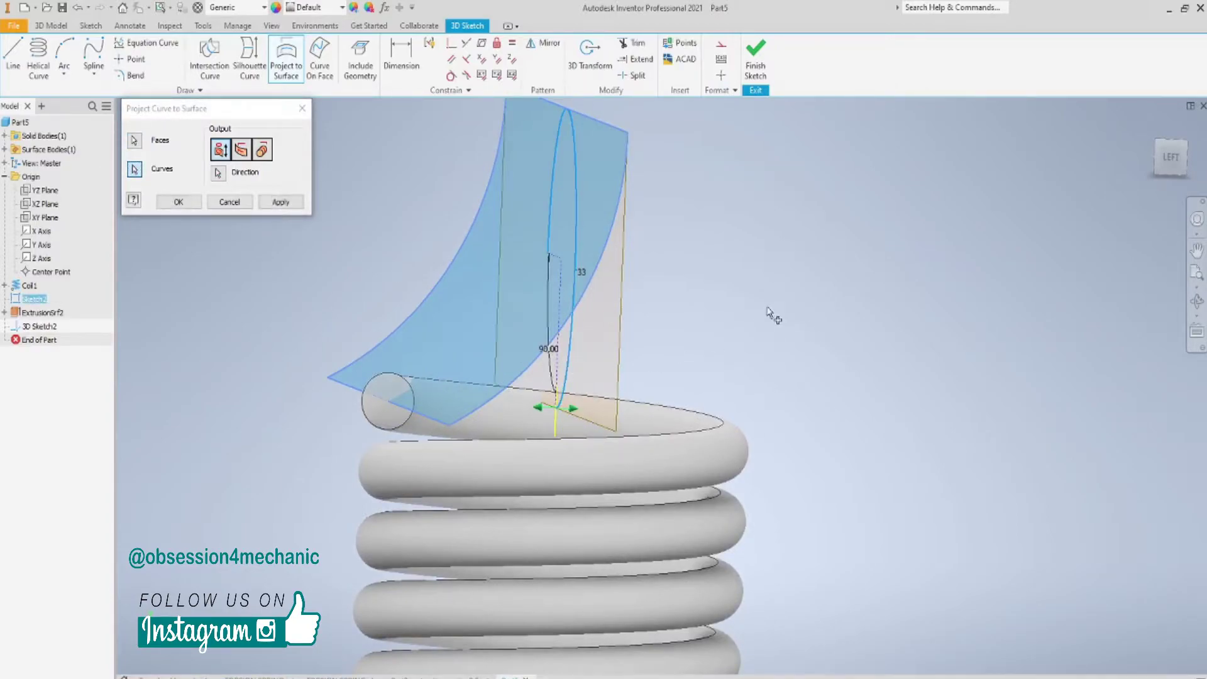
scroll(750, 306, "down", 3)
middle_click_drag(750, 306, 786, 314, "shift")
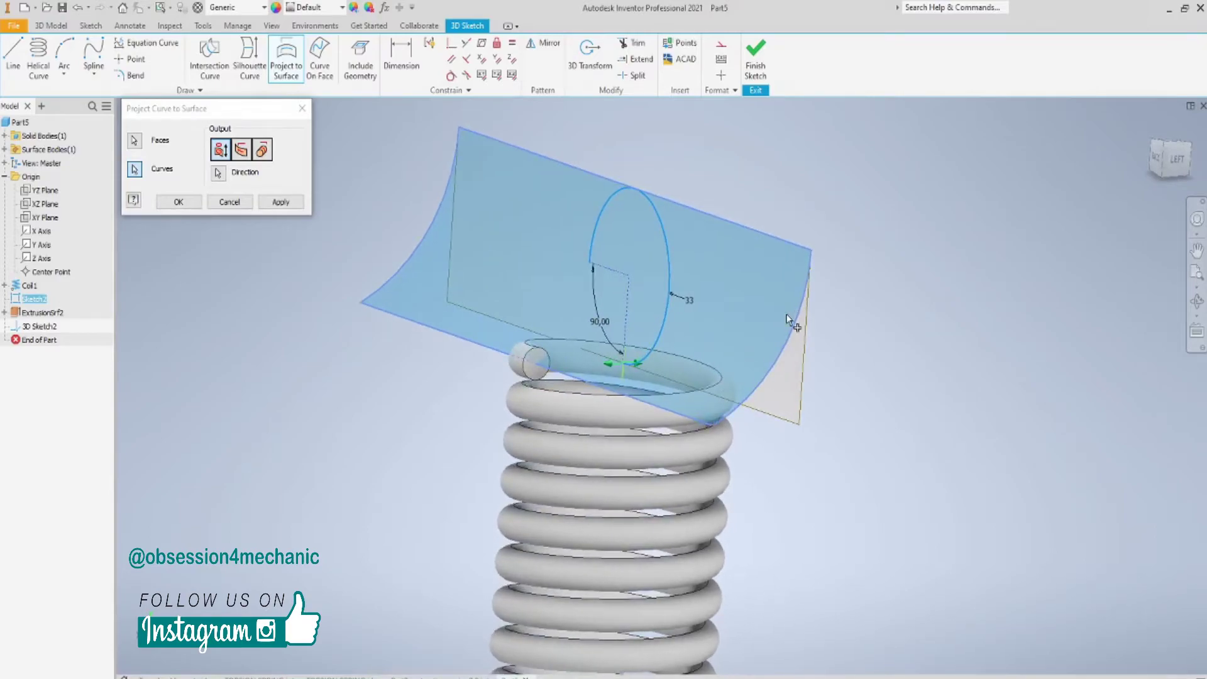
left_click(182, 202)
middle_click_drag(276, 284, 319, 288, "shift")
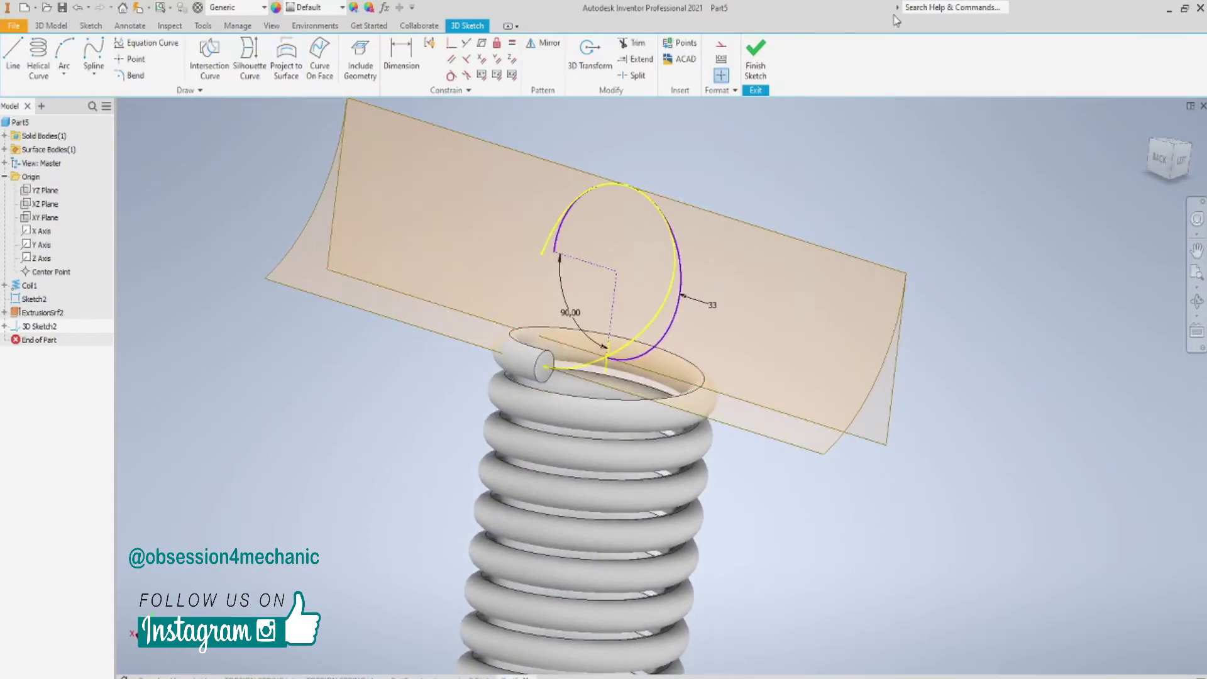
left_click(756, 63)
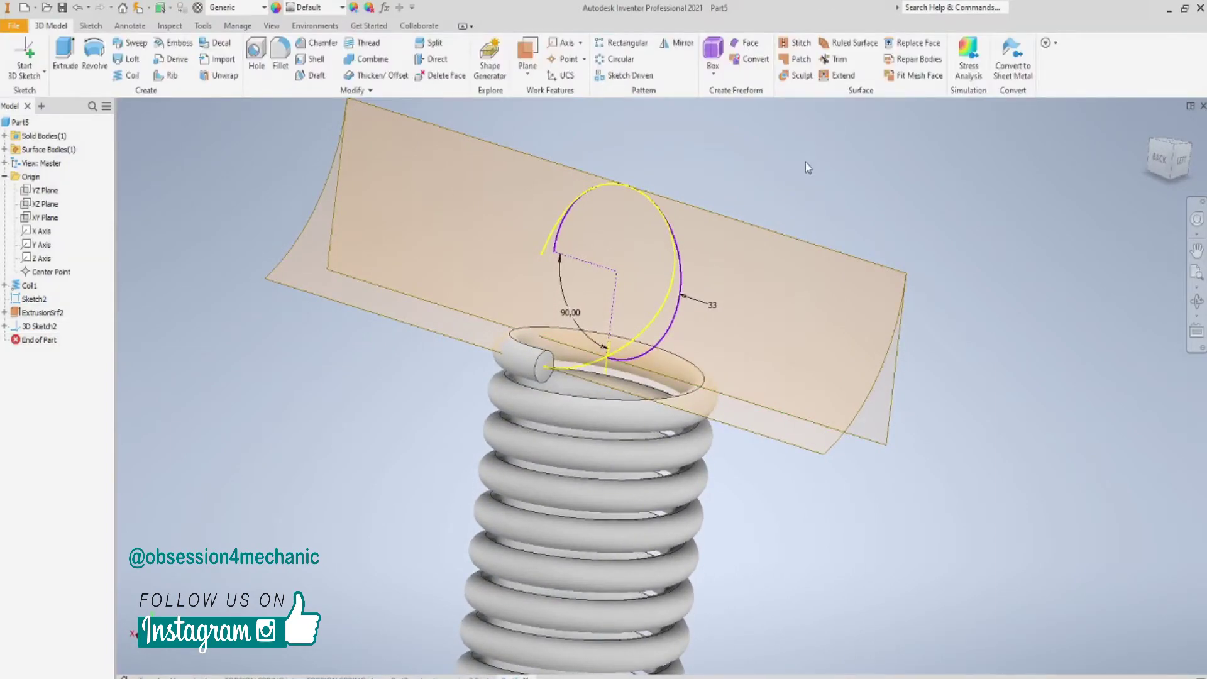
- Start a 2D sketch on the coil's upper end face, draw a 12.5 mm diameter circle at its centre, and finish the sketch
left_click(45, 73)
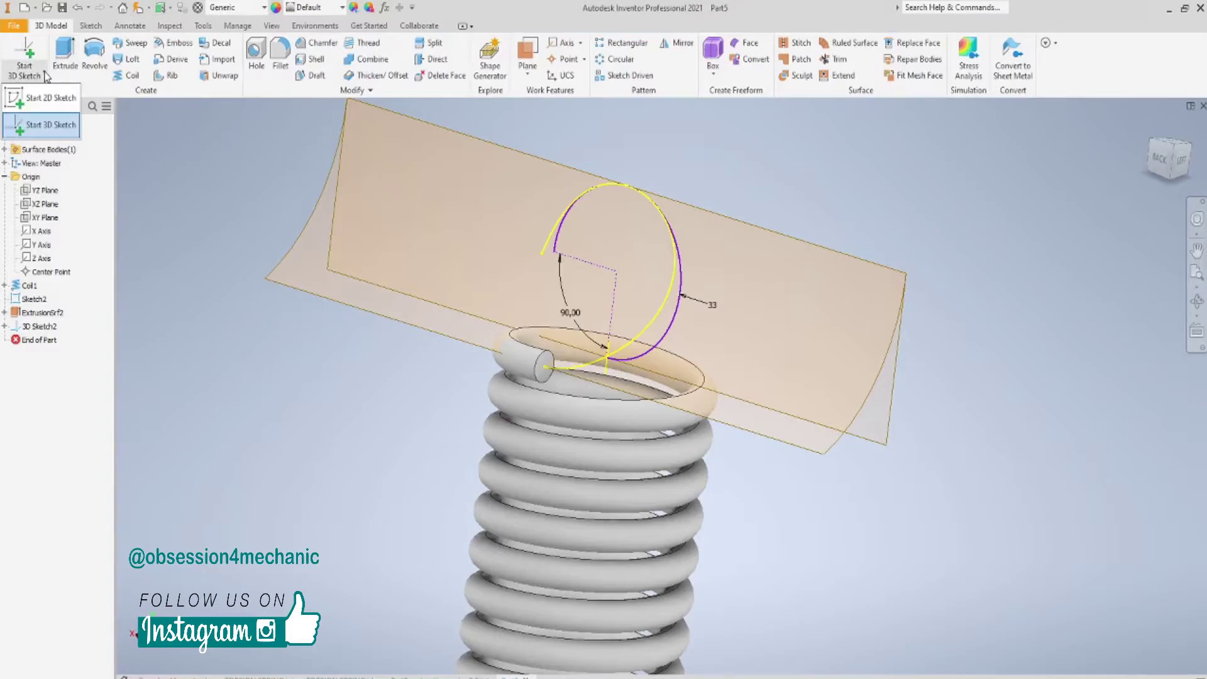
left_click(50, 98)
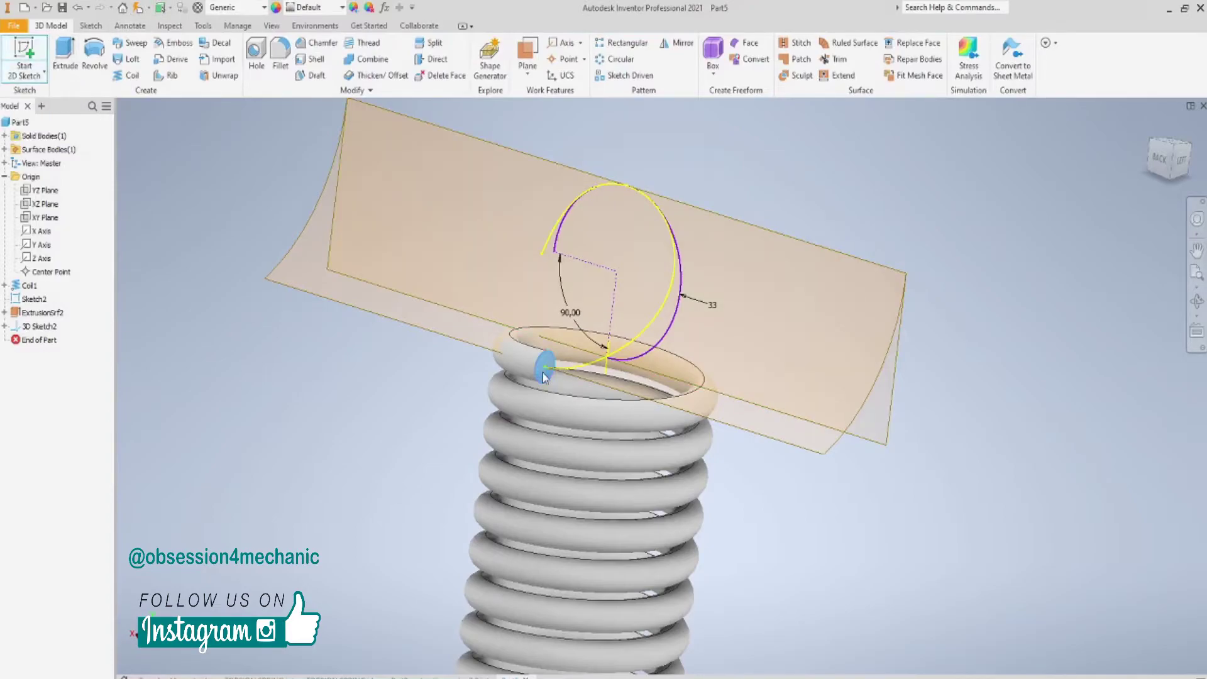
left_click(545, 376)
left_click(96, 50)
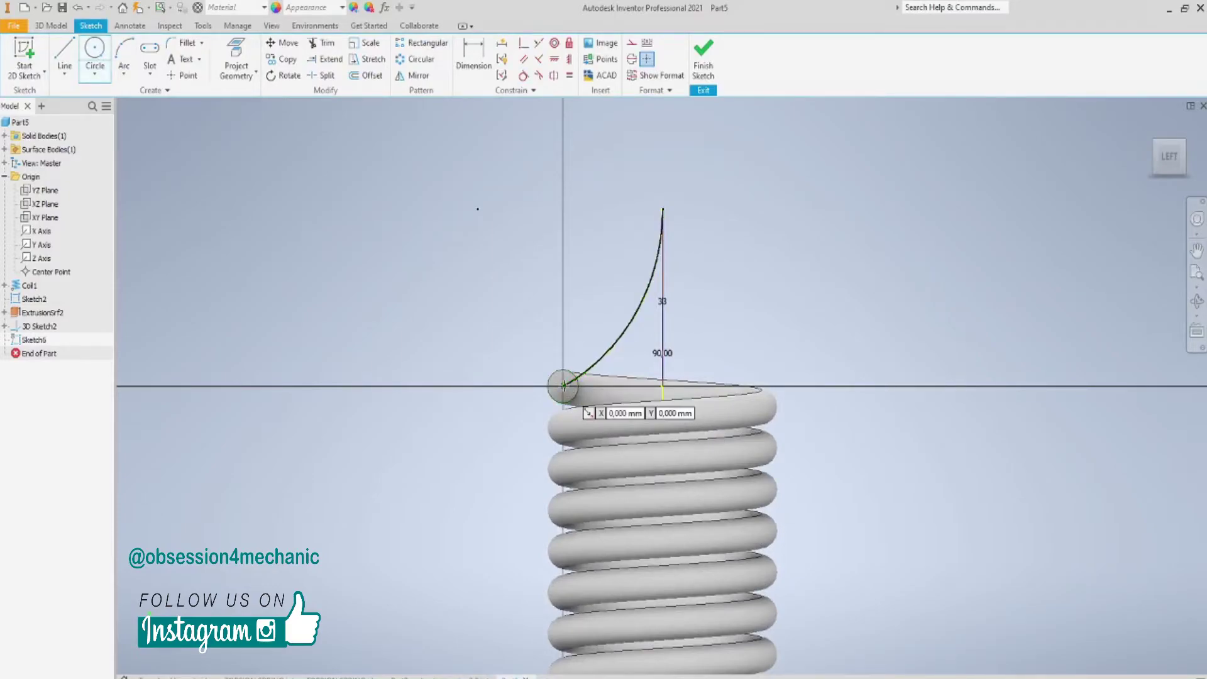
left_click(564, 384)
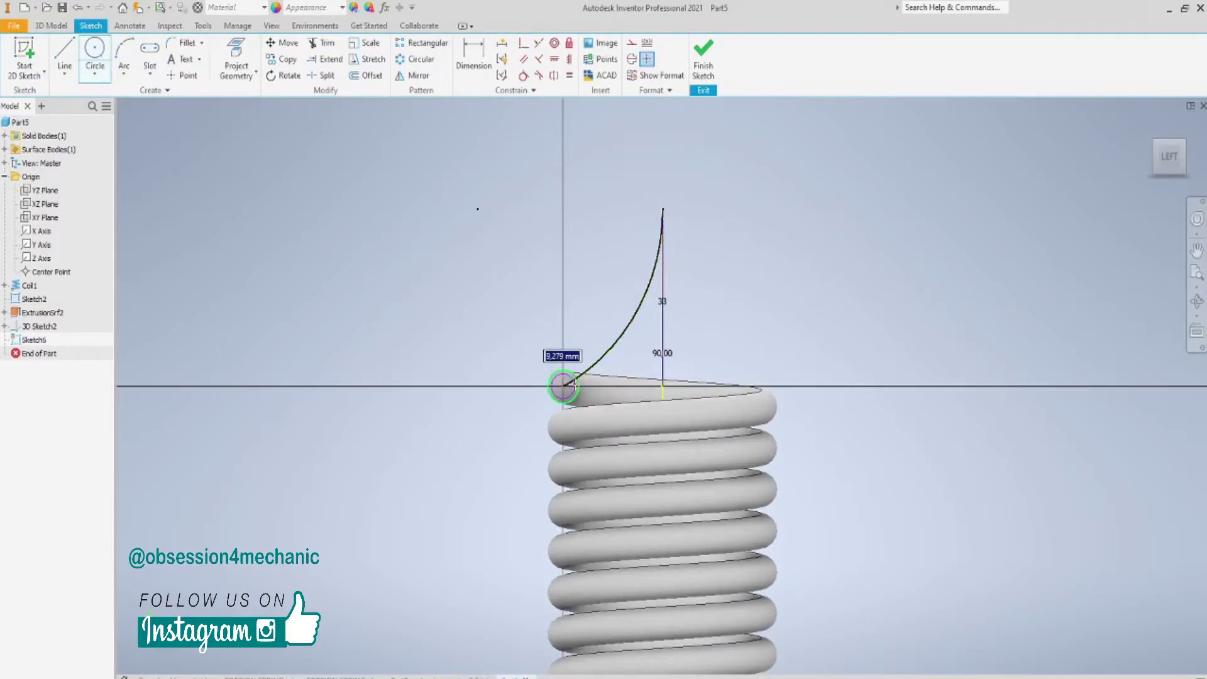
type("12.5")
key("Return")
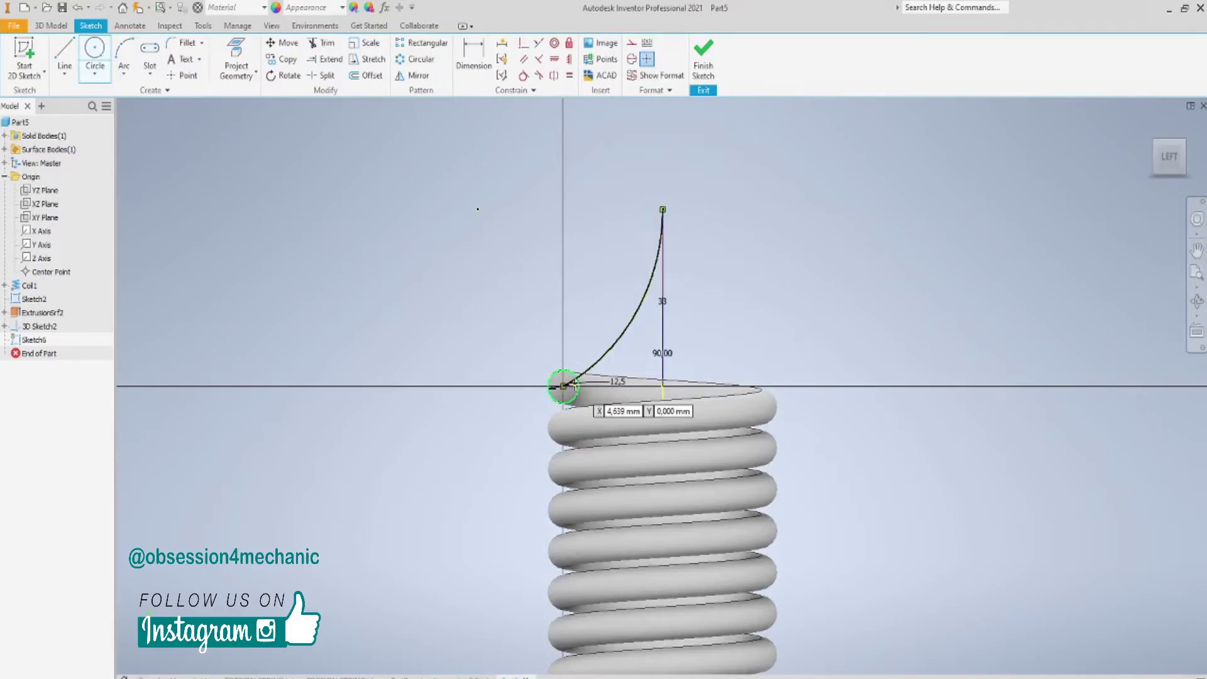
left_click(703, 56)
- Sweep the 12.5 mm circle along the projected 3D curve to form the upper hook, joined to the coil
left_click(135, 43)
left_click(645, 337)
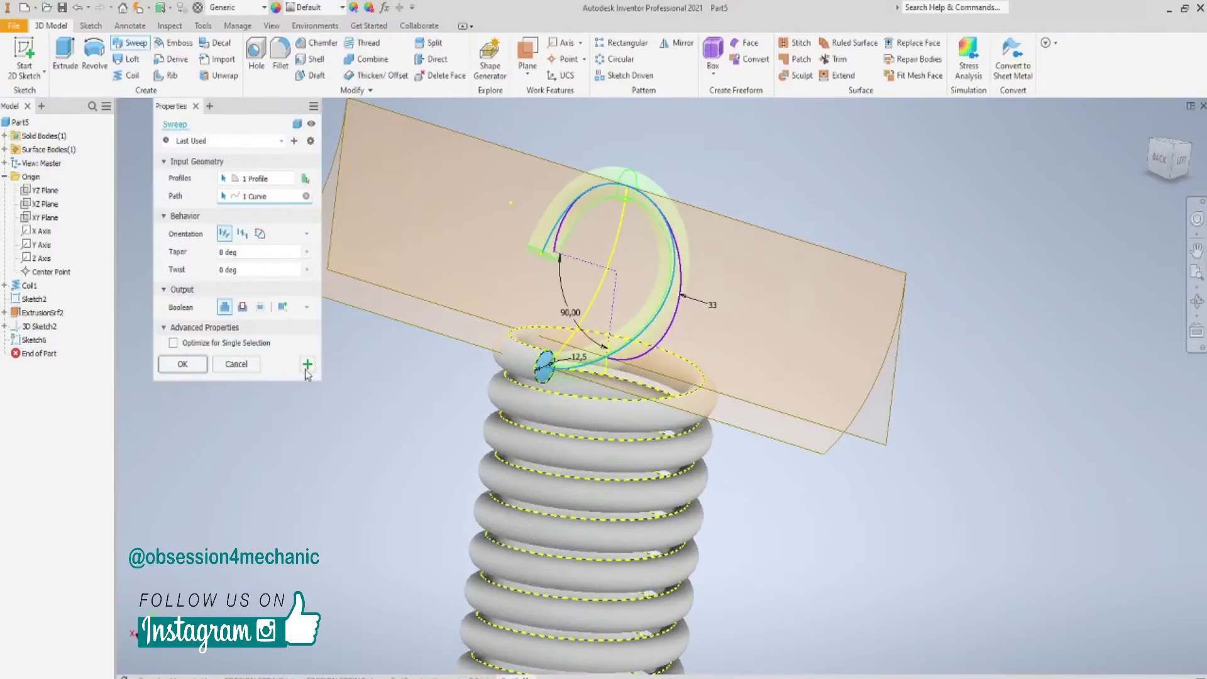
left_click(182, 364)
scroll(366, 423, "down", 3)
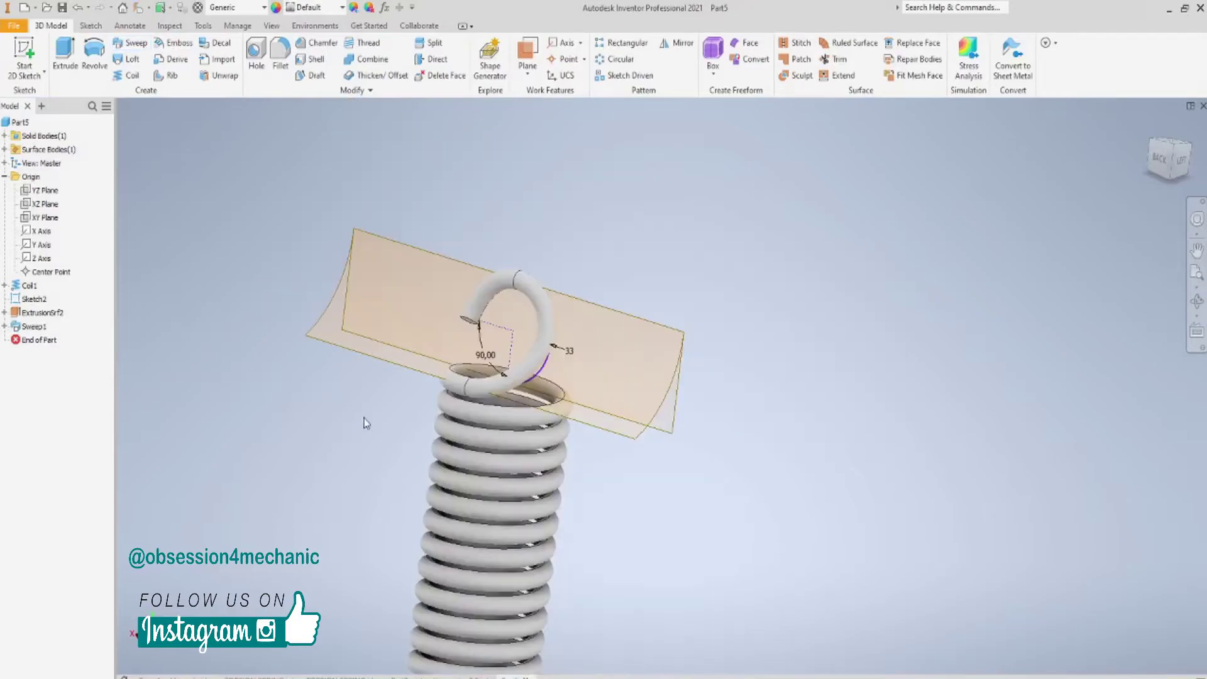
middle_click_drag(345, 546, 460, 428)
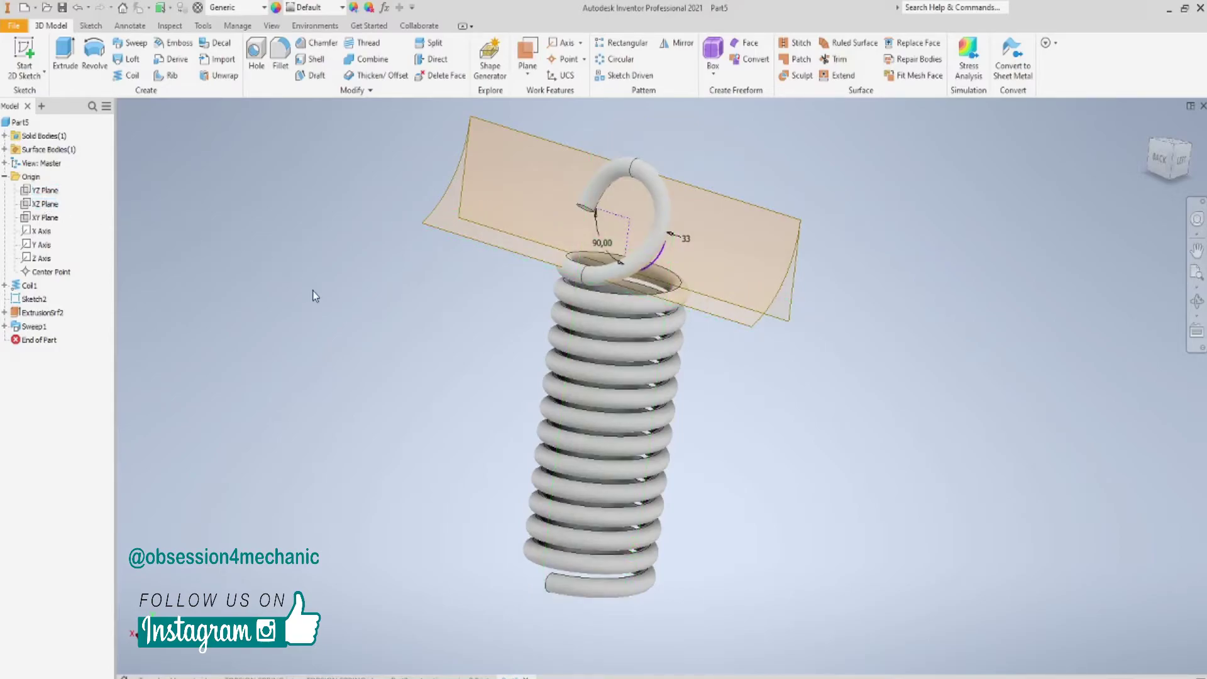
- On the XY plane, sketch a hook arc above the coil's free end, set its radius to 33 mm, and finish the sketch
left_click(44, 218)
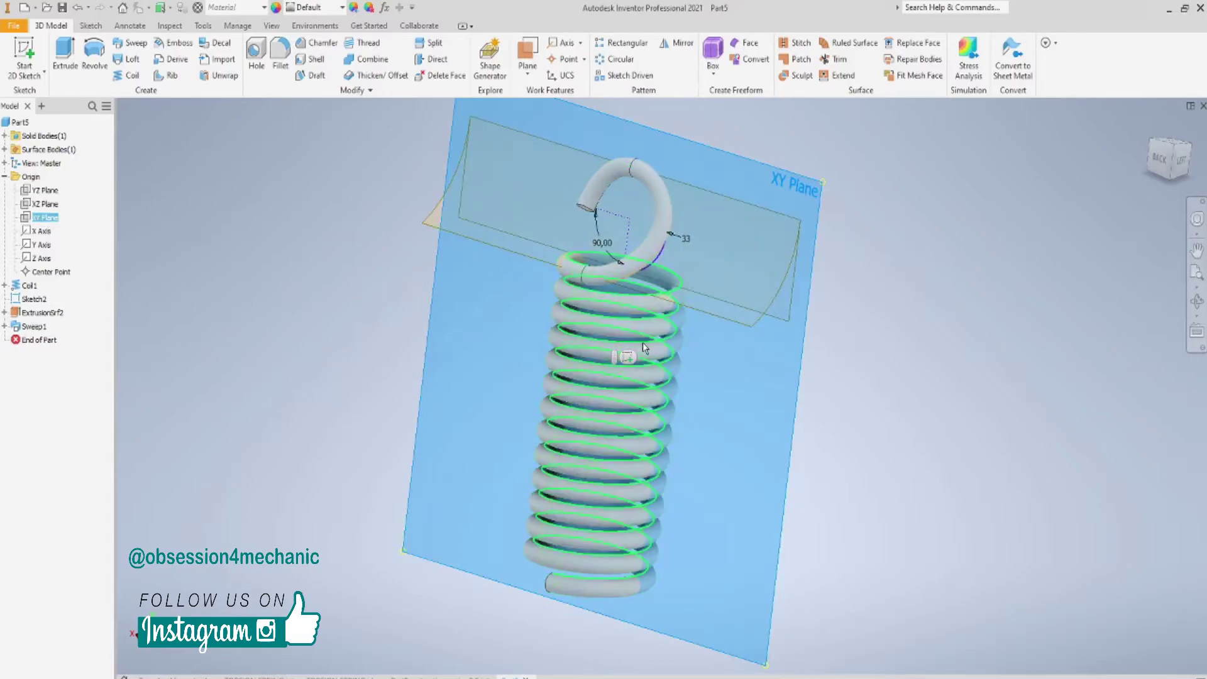
left_click(626, 359)
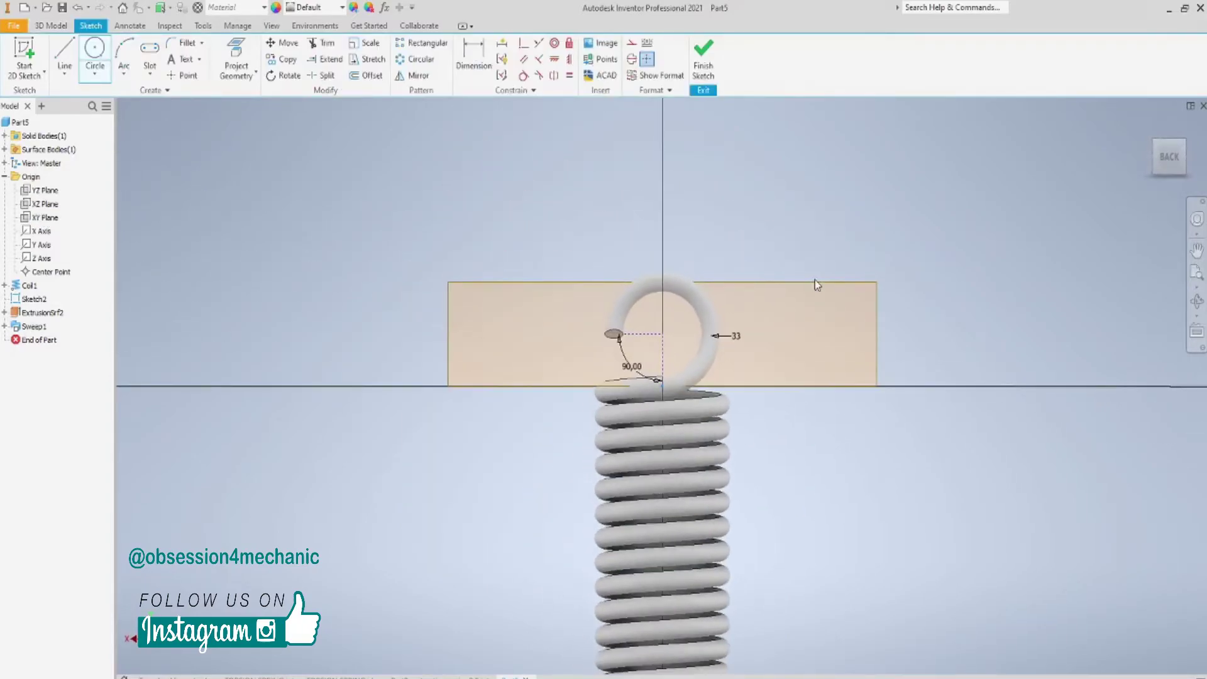
left_click(1201, 139)
left_click(1201, 140)
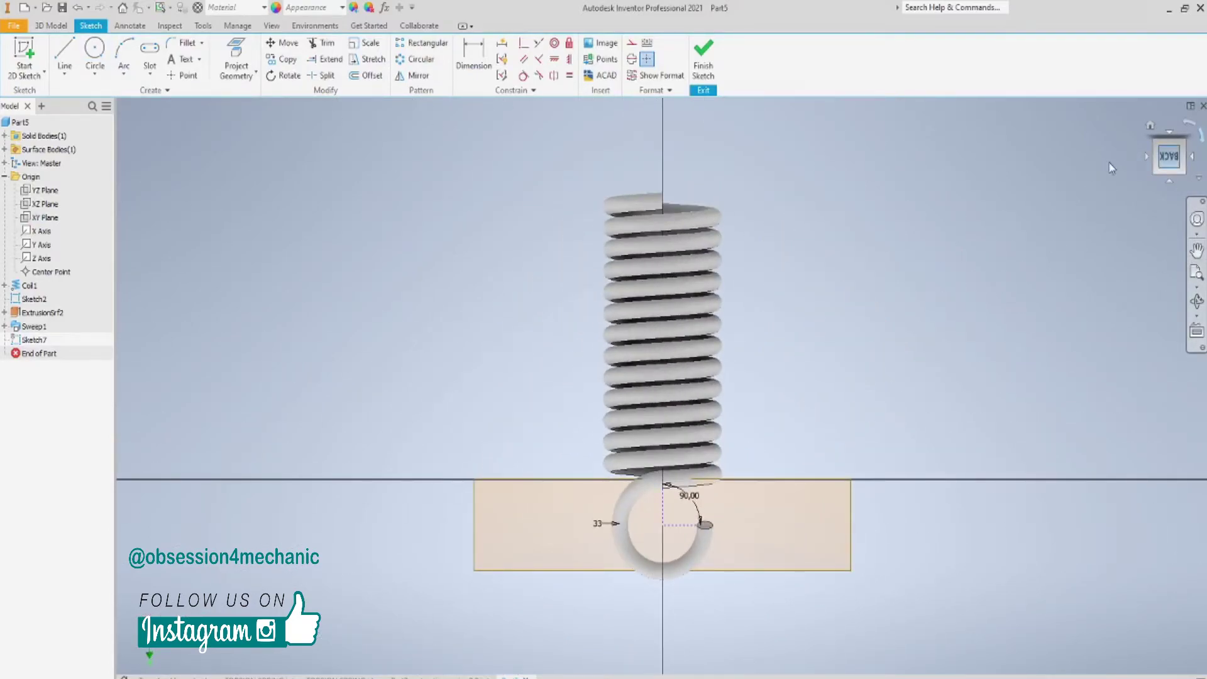
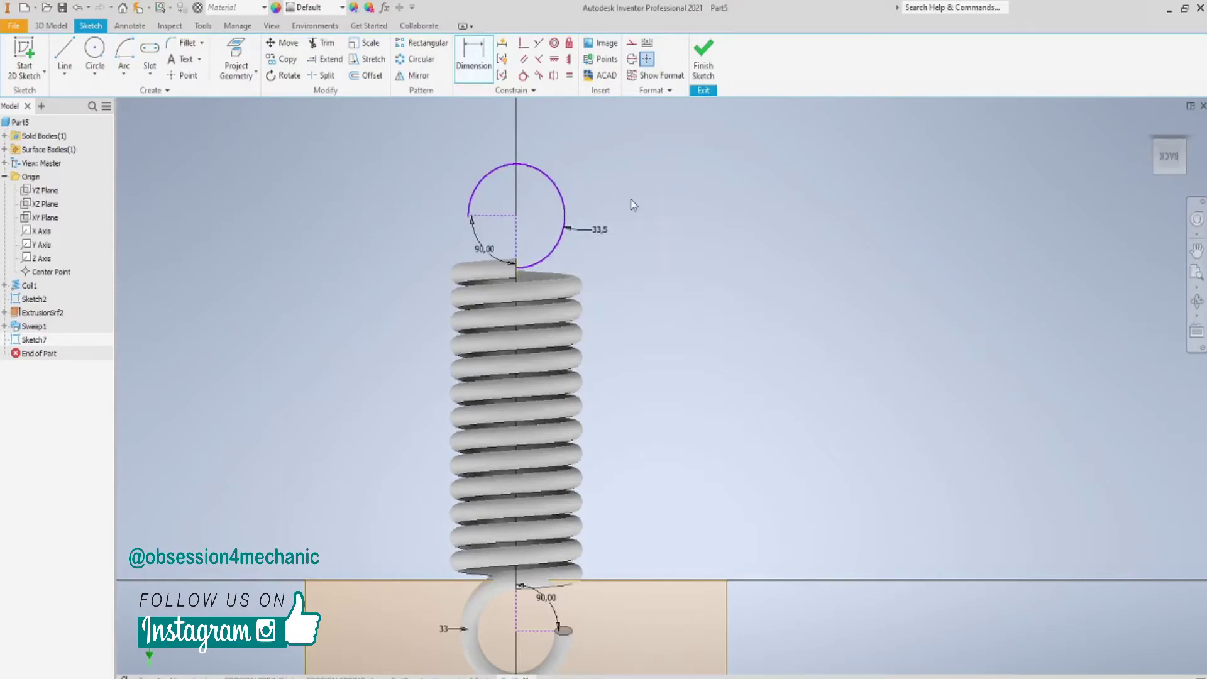
left_click(602, 232)
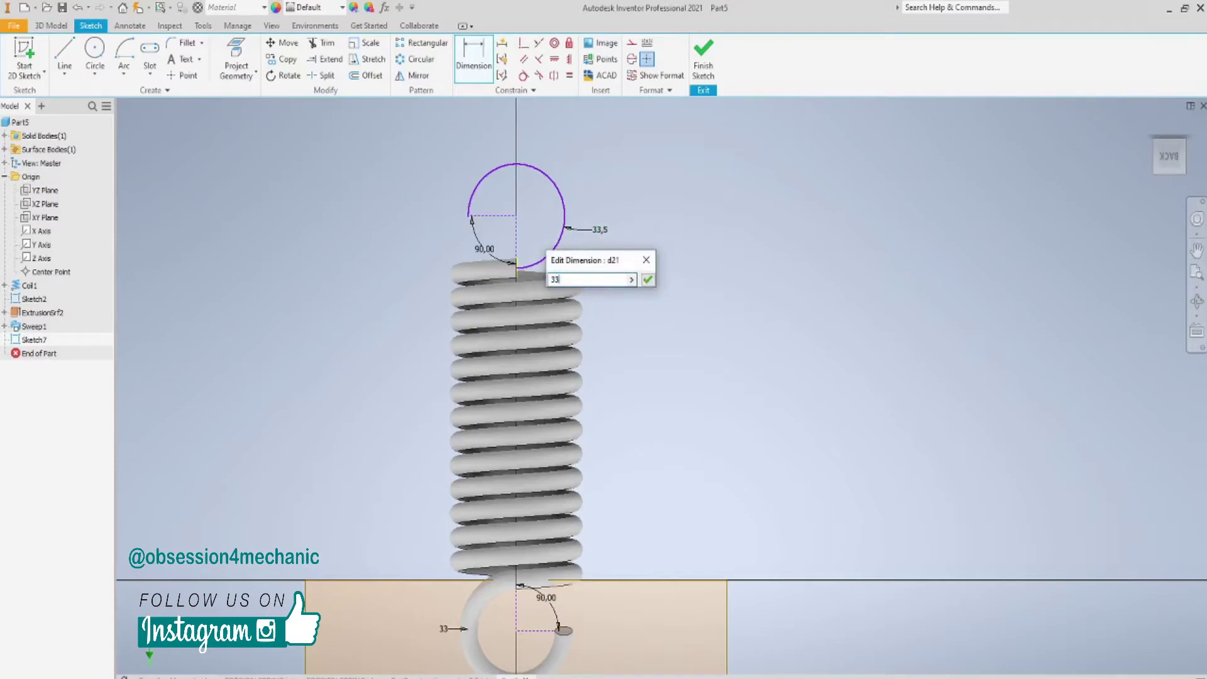
key("Return")
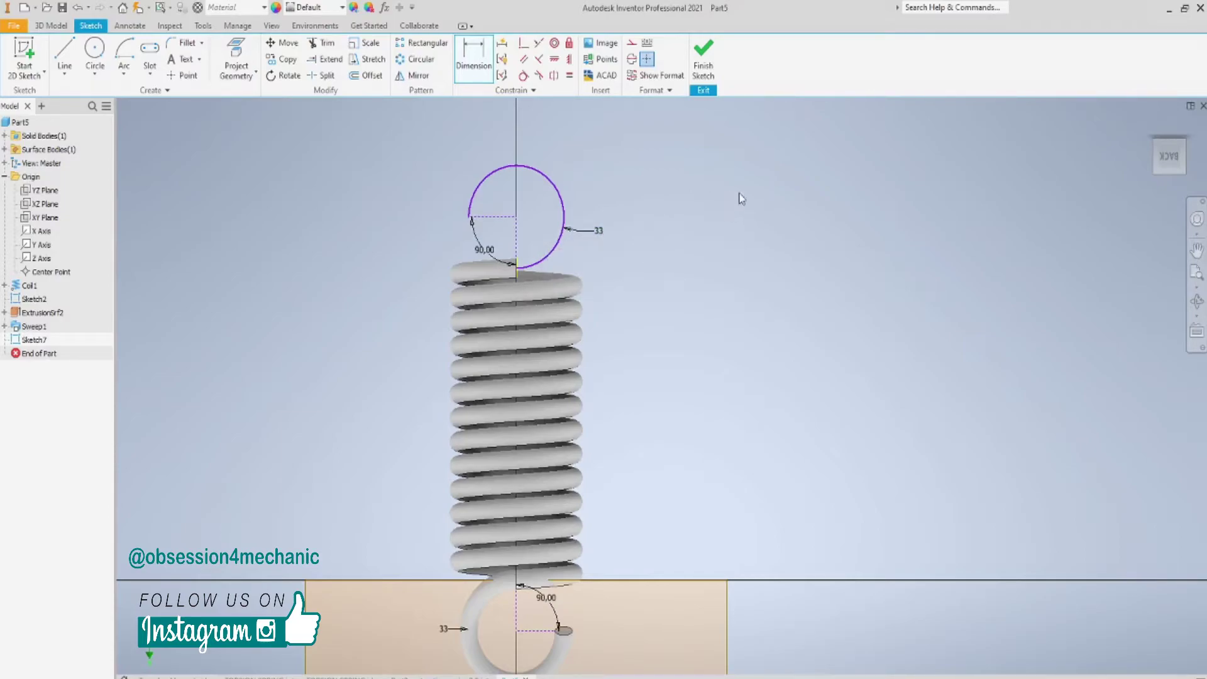
left_click(703, 60)
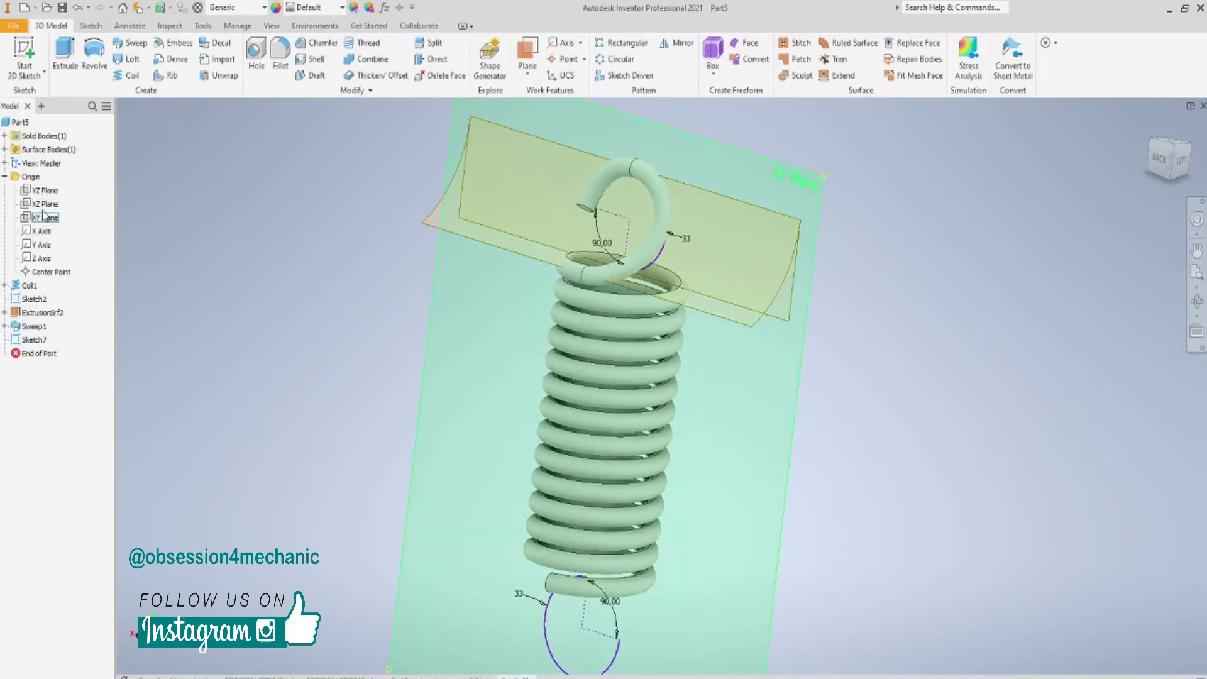
- Start a 2D sketch on the YZ plane and project the new hook arc into it as a vertical line
left_click(43, 191)
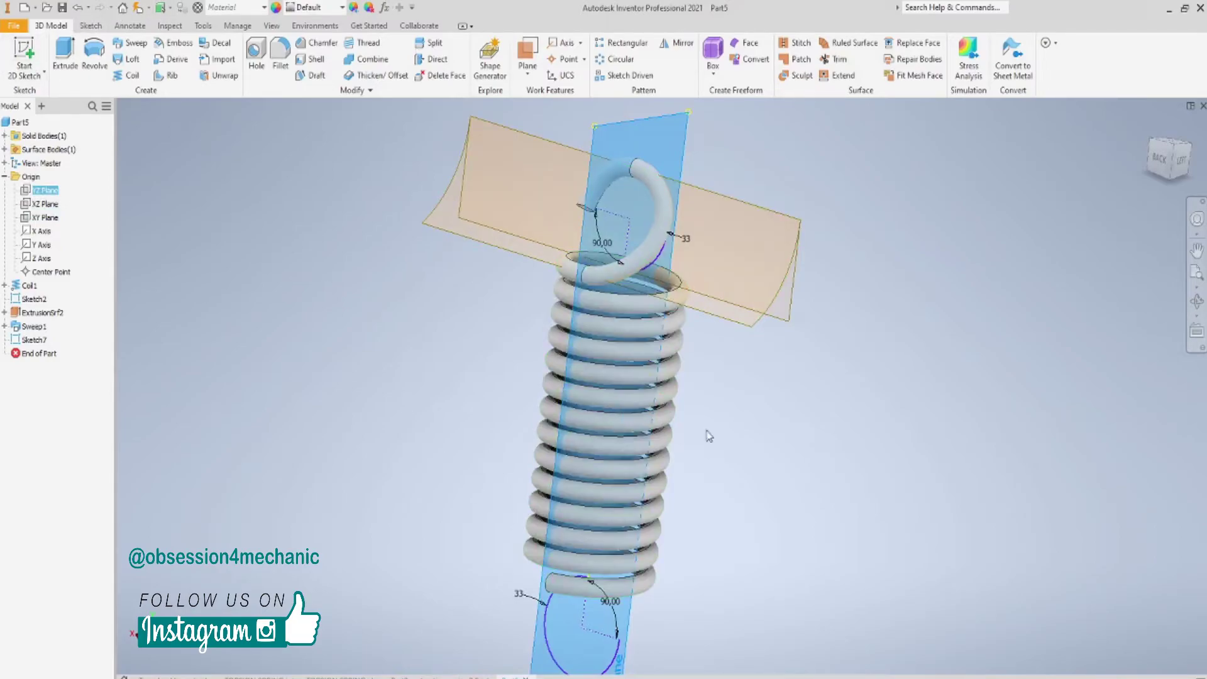
left_click(670, 418)
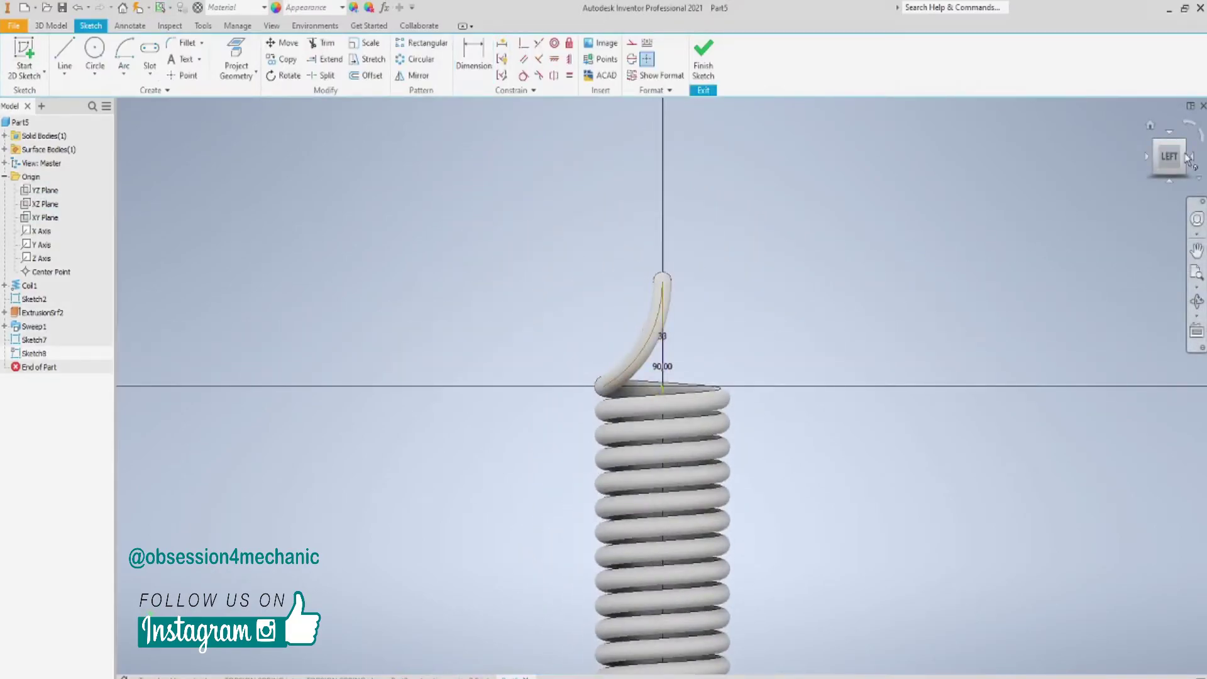
left_click(1201, 147)
left_click(1201, 146)
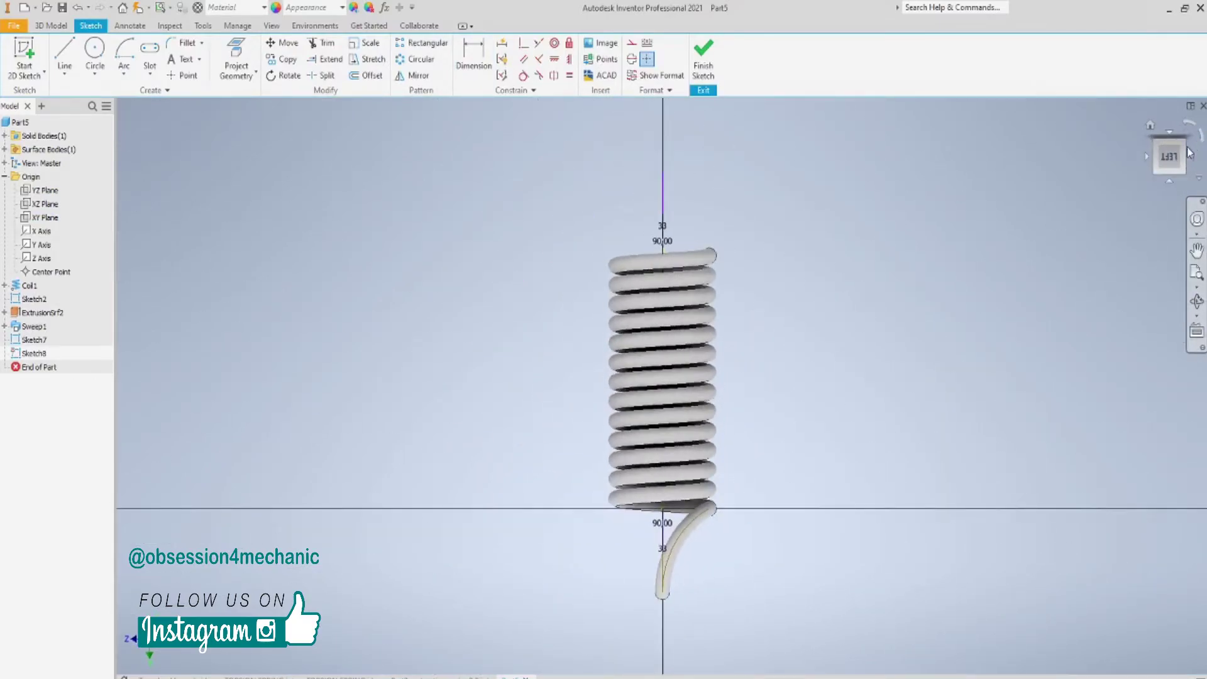
left_click(228, 58)
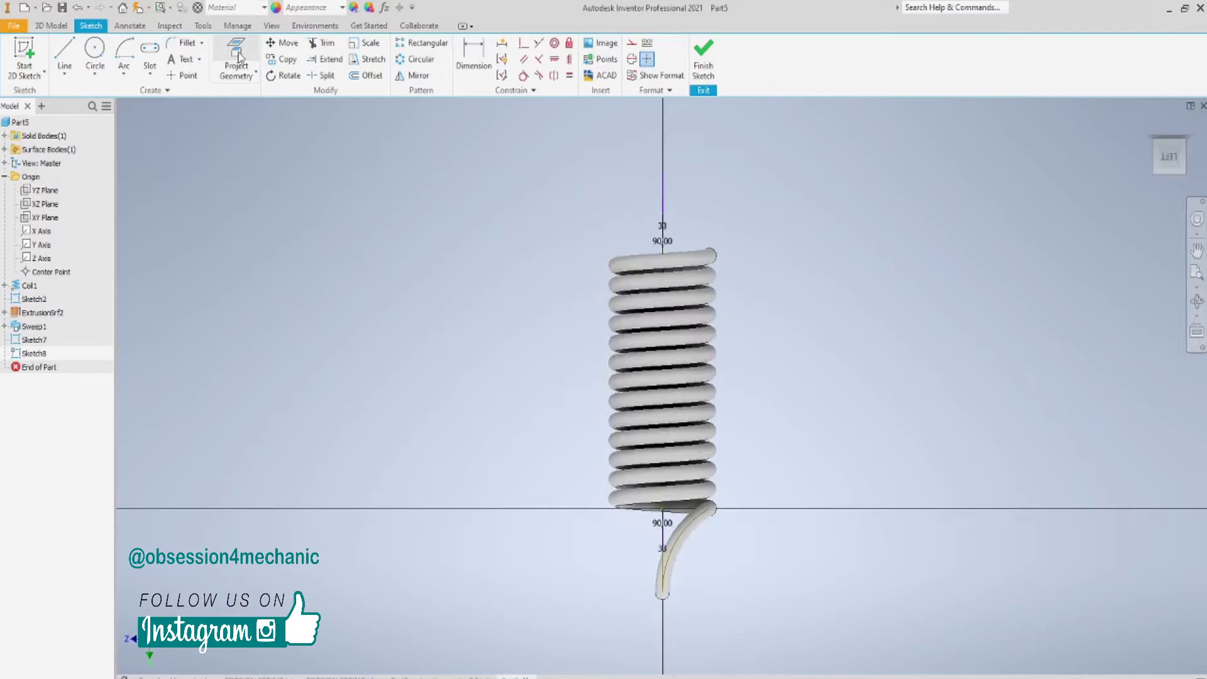
middle_click_drag(760, 261, 619, 270, "shift")
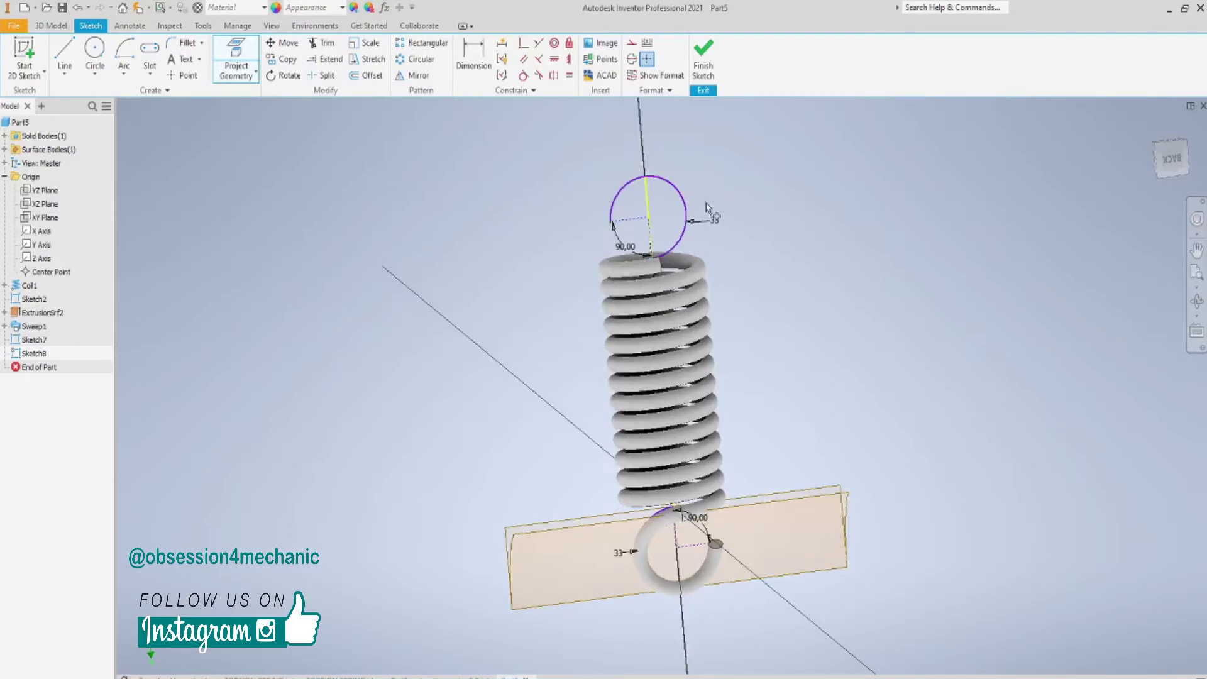
left_click(1176, 163)
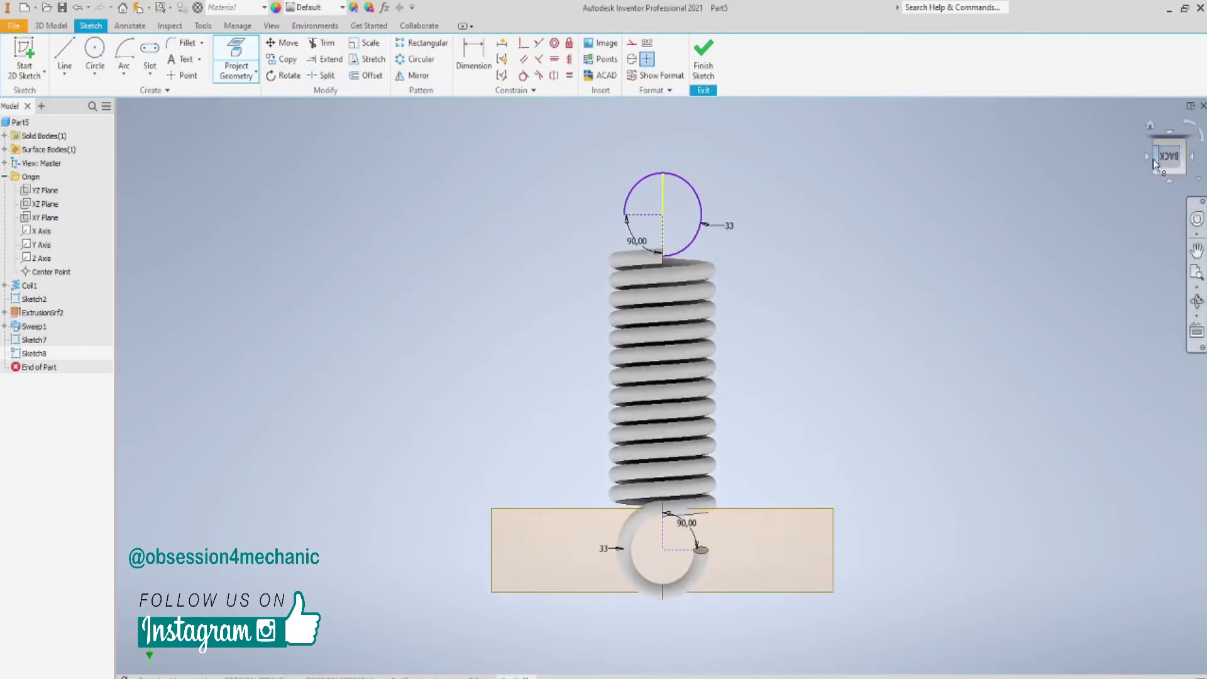
left_click(1144, 157)
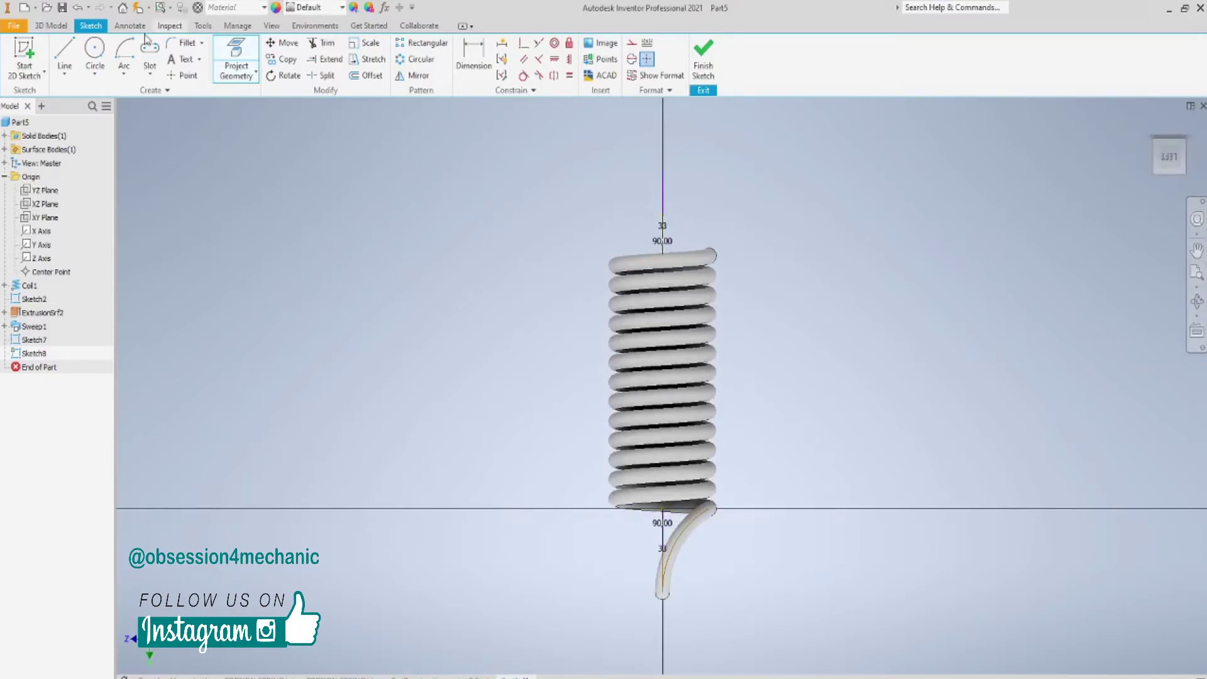
- Draw a three-point arc from the free coil end's centre to the projected line's far end, make it tangent to that line, and finish the sketch
left_click(124, 75)
left_click(148, 96)
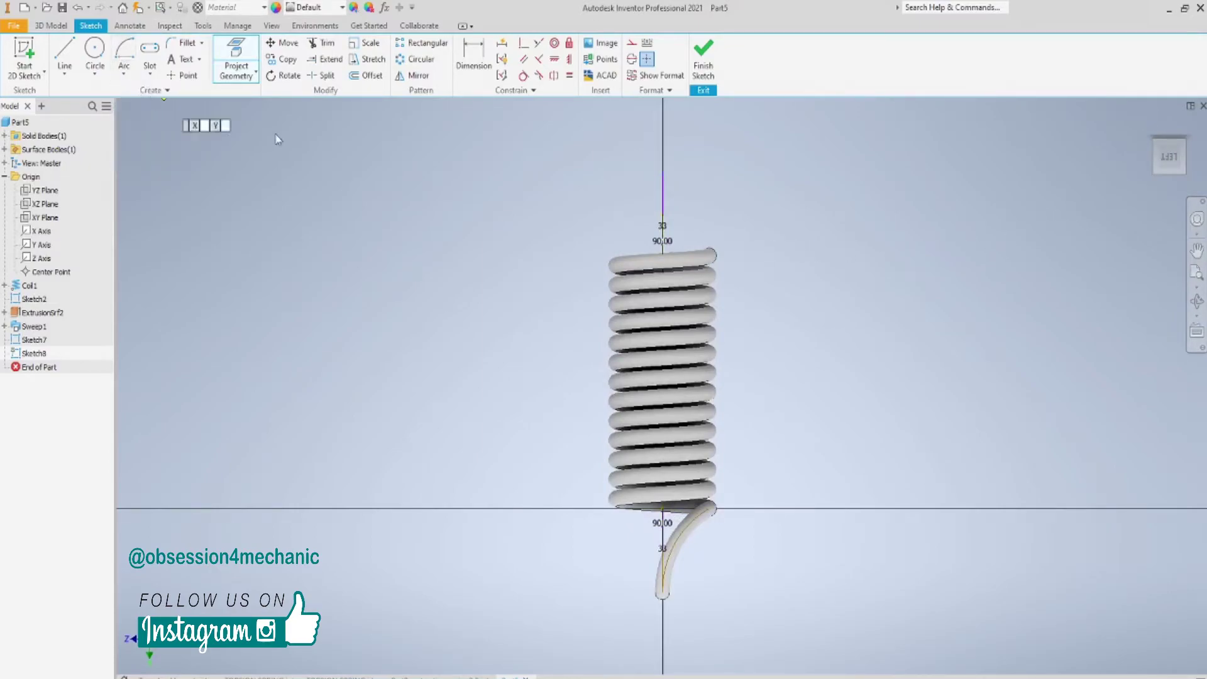
left_click(709, 256)
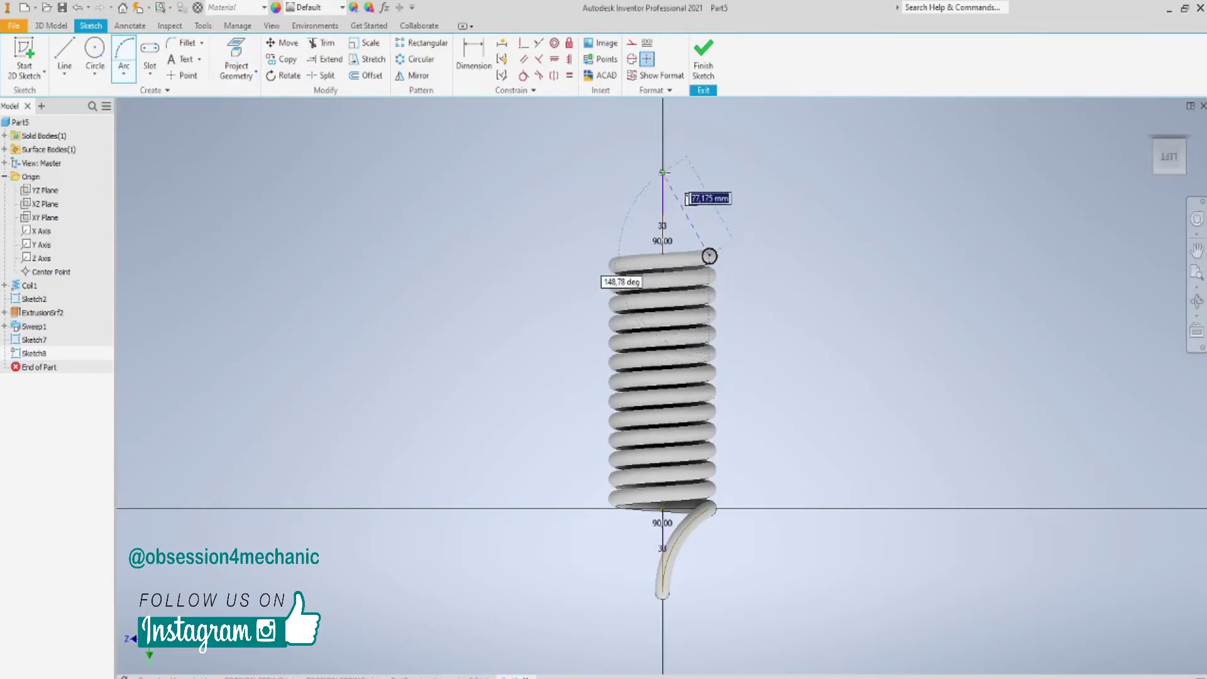
left_click(663, 171)
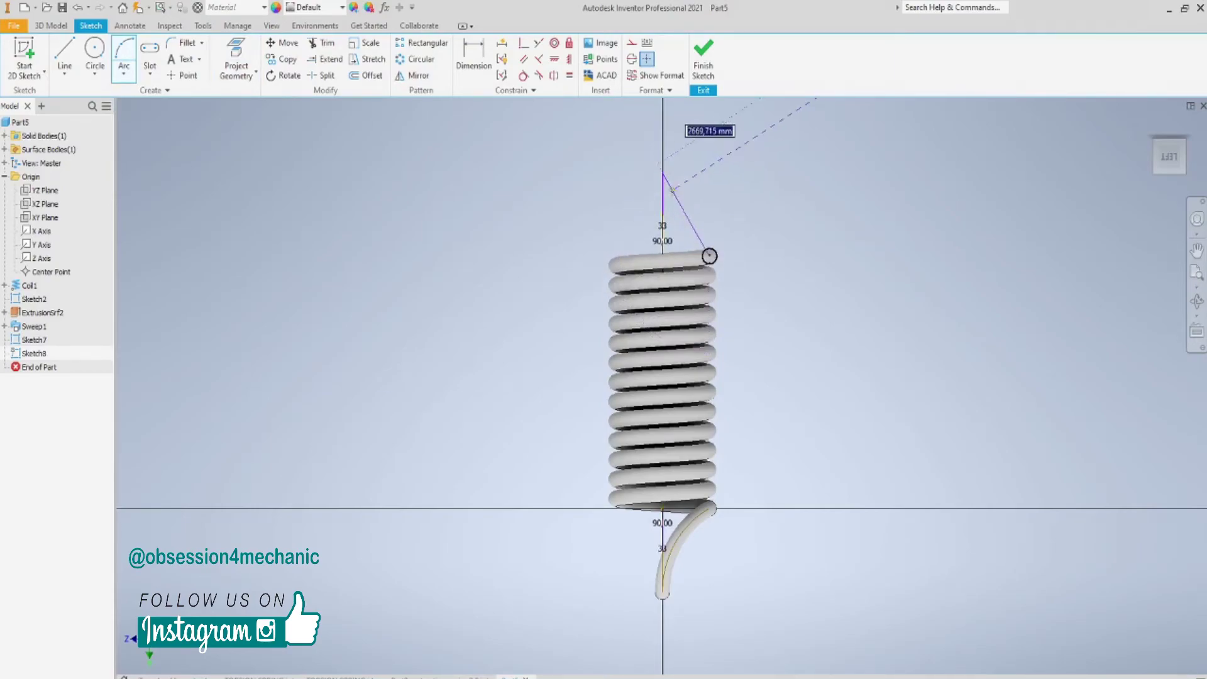
left_click(688, 159)
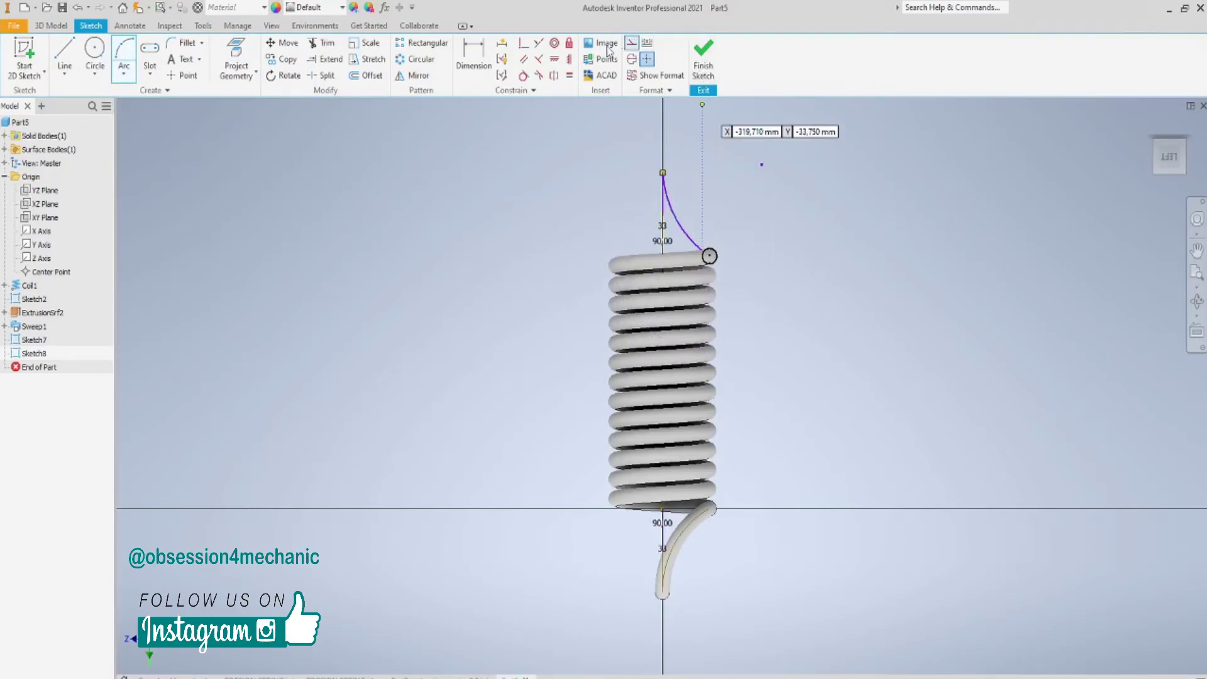
left_click(523, 76)
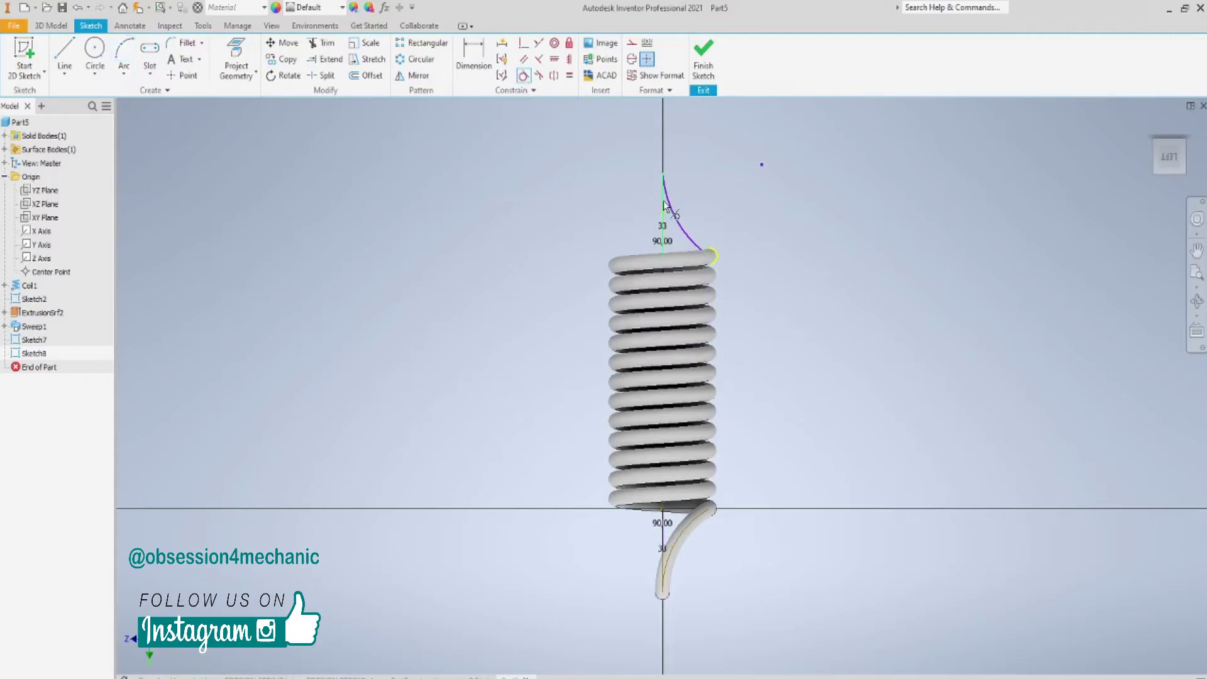
left_click(706, 63)
- Extrude the tangent arc and projected line as surfaces, symmetric about the sketch plane, with a total distance of 292.25 mm
middle_click_drag(764, 531, 782, 479, "shift")
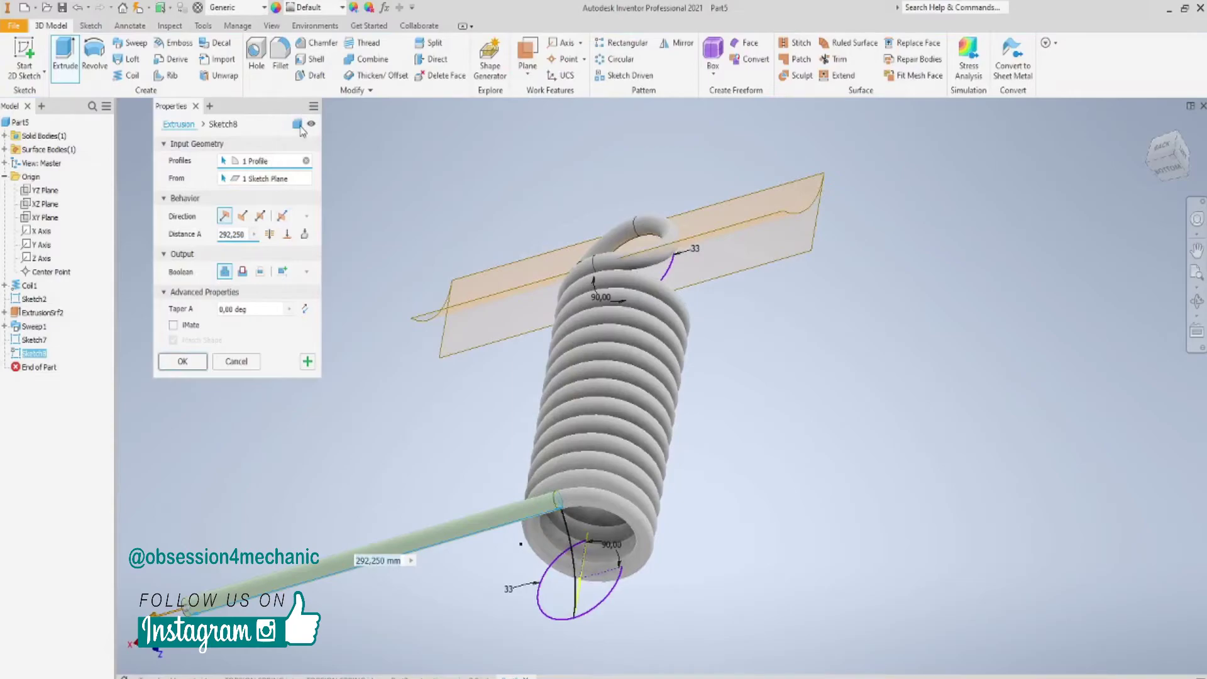
left_click(298, 125)
left_click(571, 553)
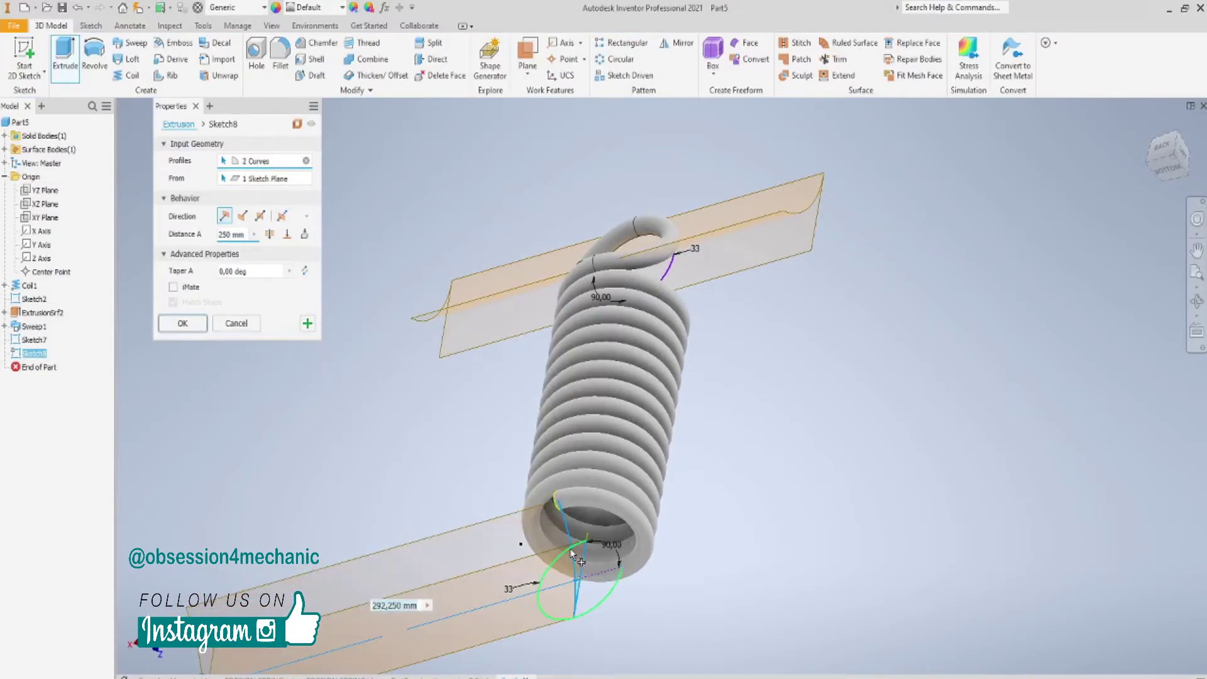
left_click(262, 216)
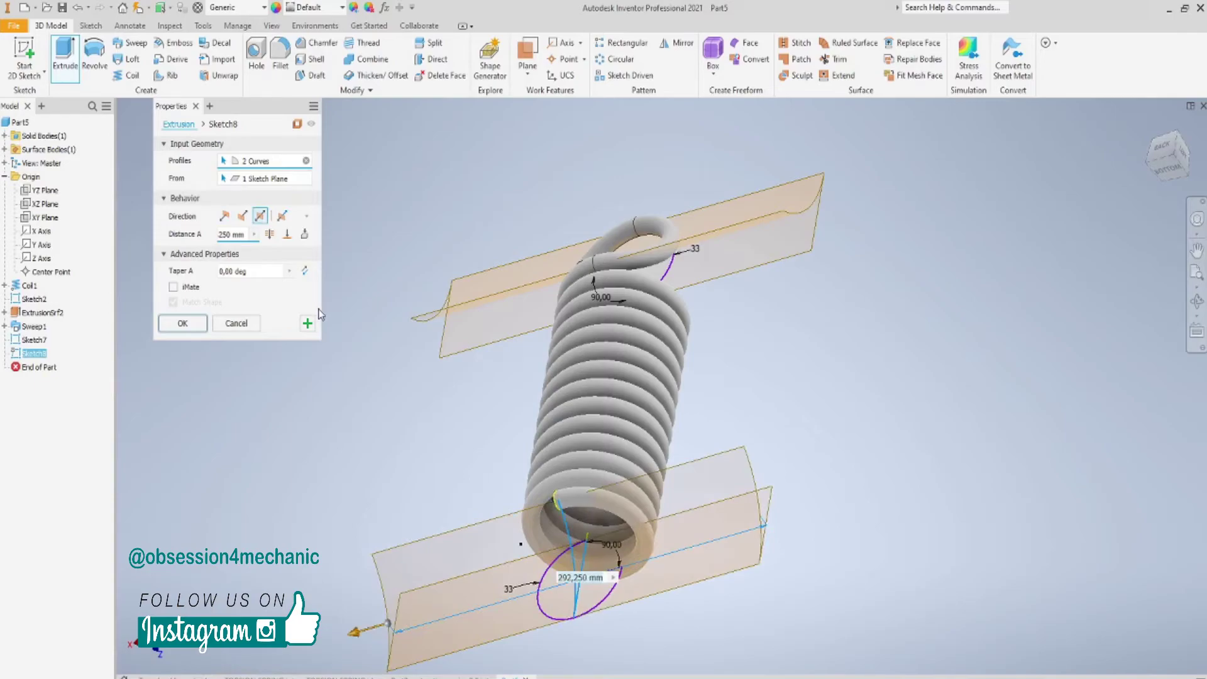
left_click(183, 323)
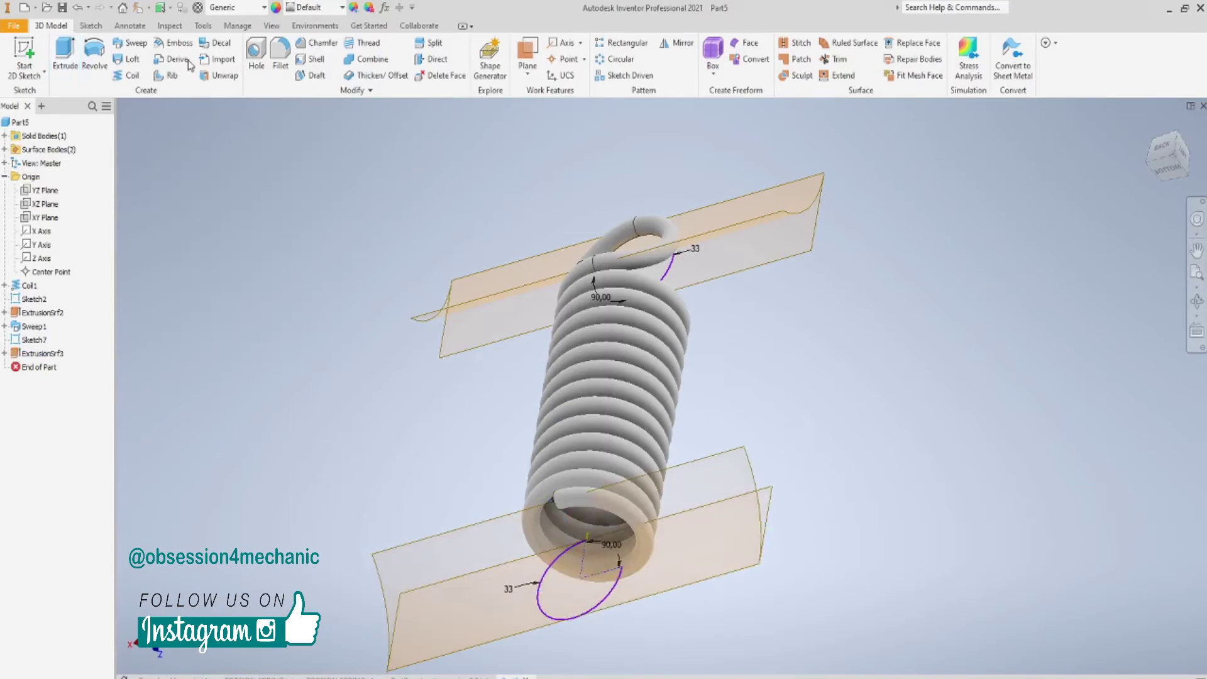
- Create a 3D sketch, project the second 33 mm hook arc onto the new curved surface, and finish the sketch
left_click(42, 76)
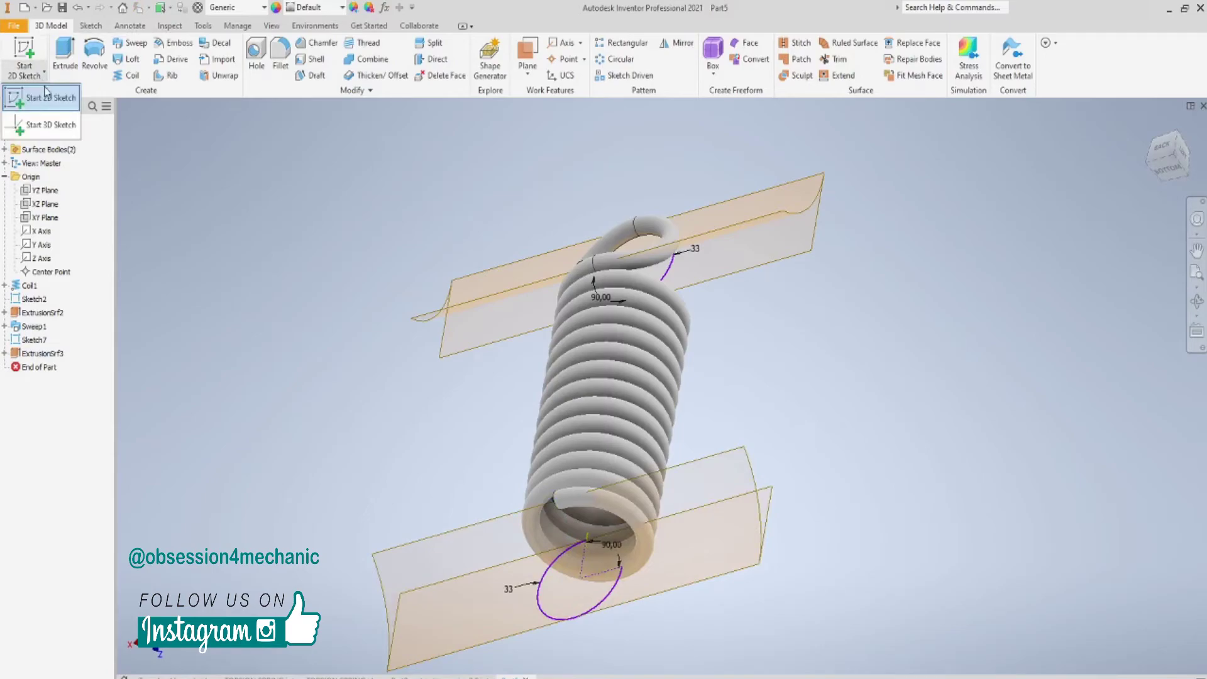
left_click(50, 124)
middle_click_drag(322, 467, 671, 397, "shift")
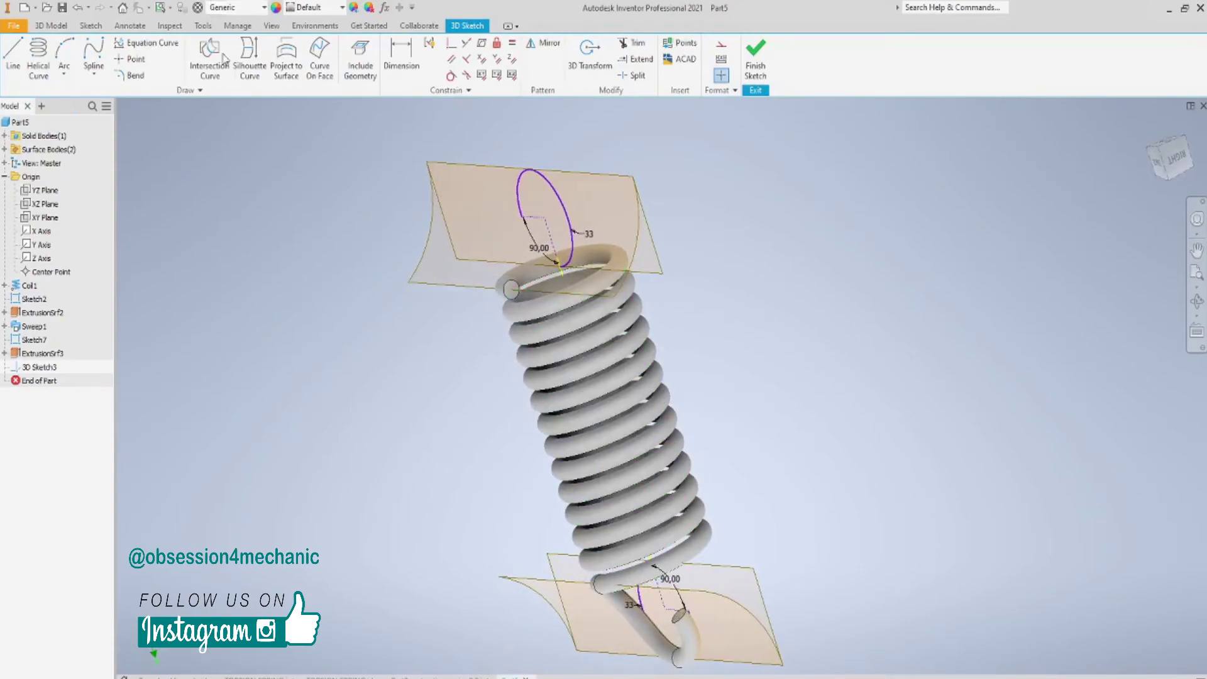
left_click(286, 55)
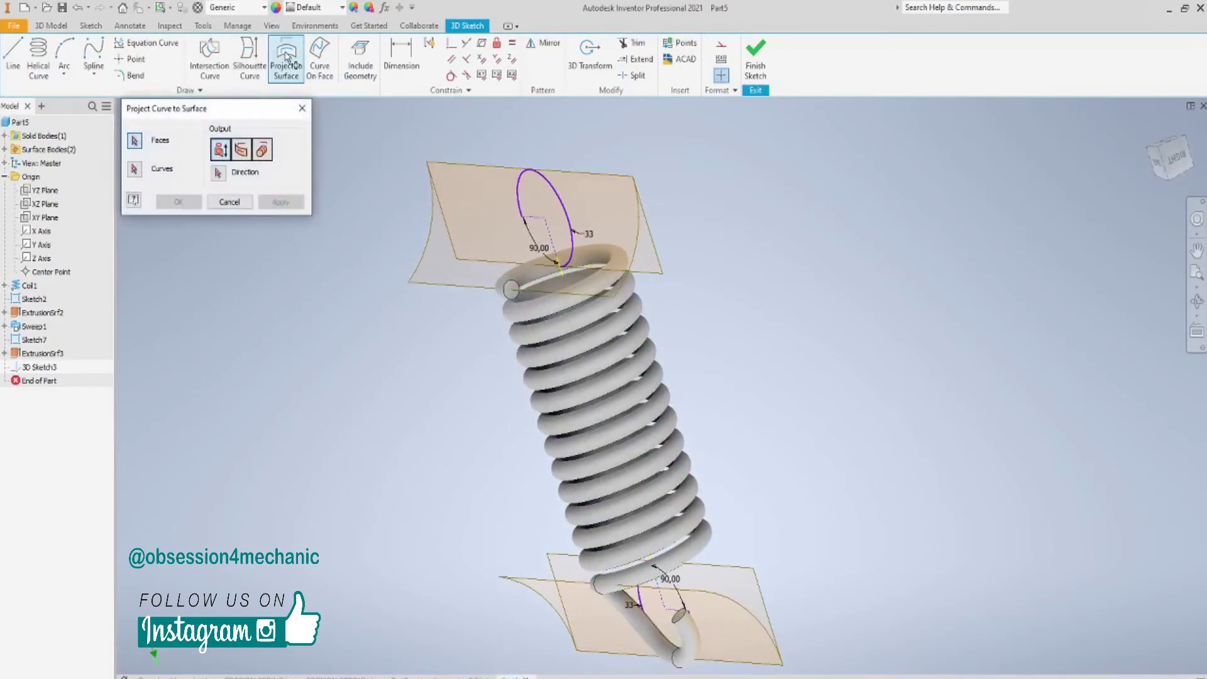
left_click(635, 248)
scroll(717, 274, "down", 3)
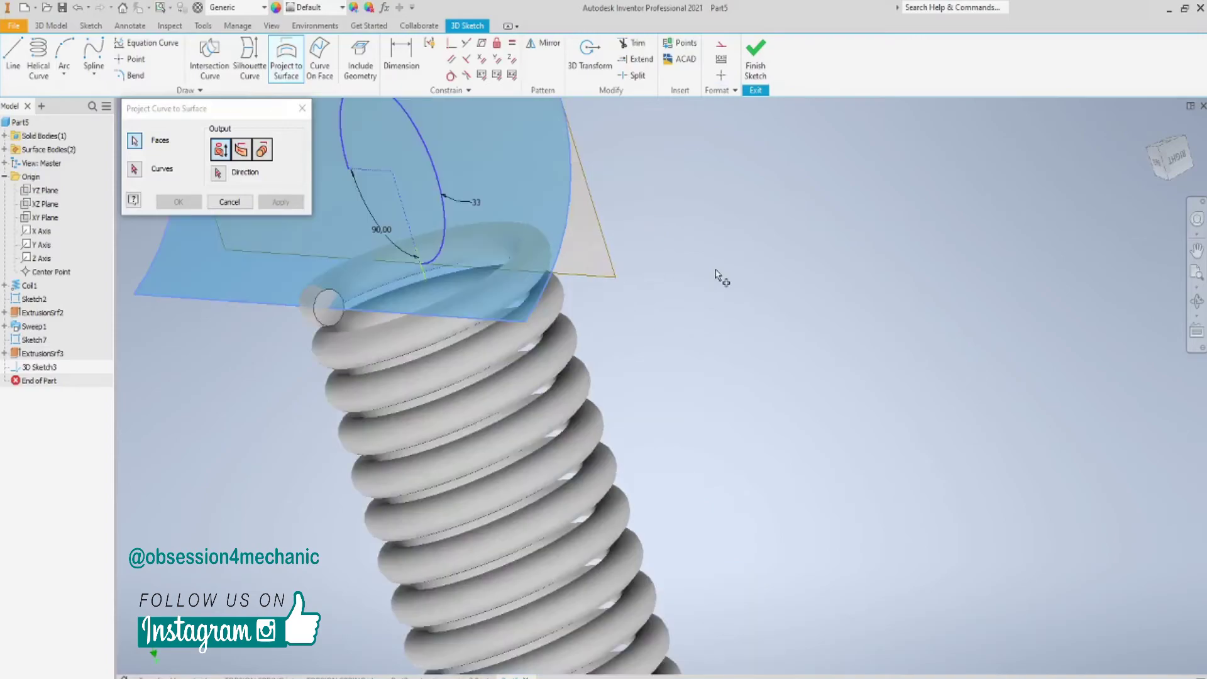
middle_click_drag(643, 189, 725, 293)
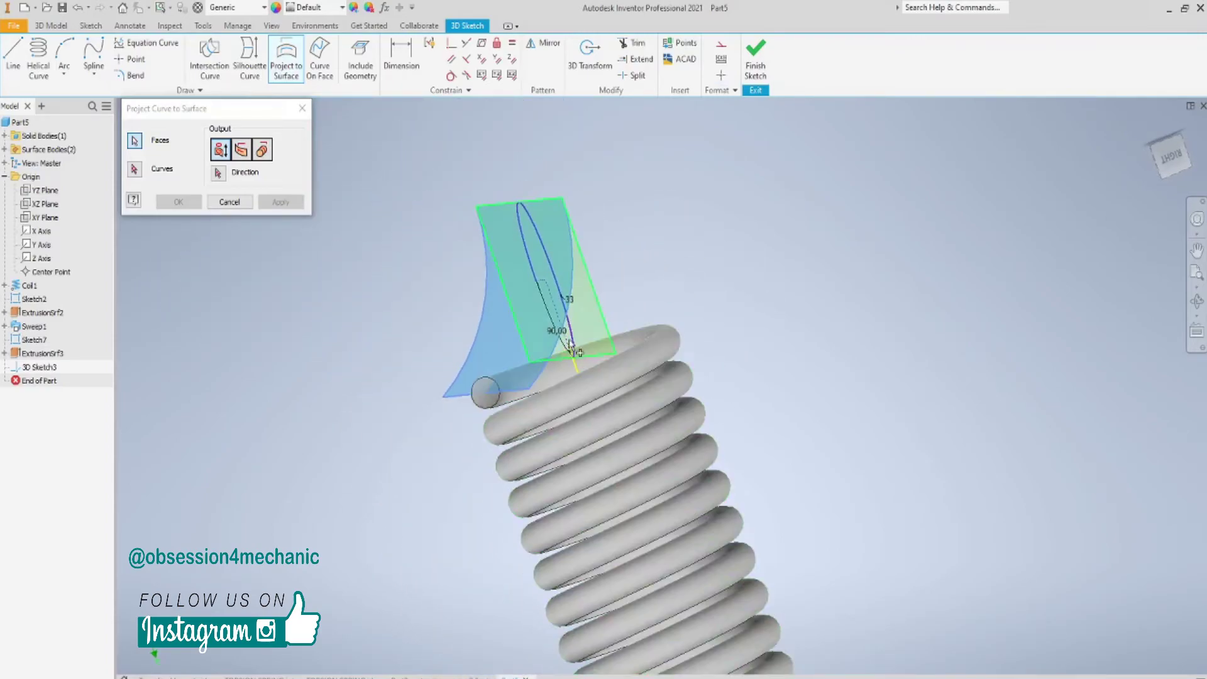
scroll(584, 345, "up", 3)
left_click(136, 170)
left_click(569, 333)
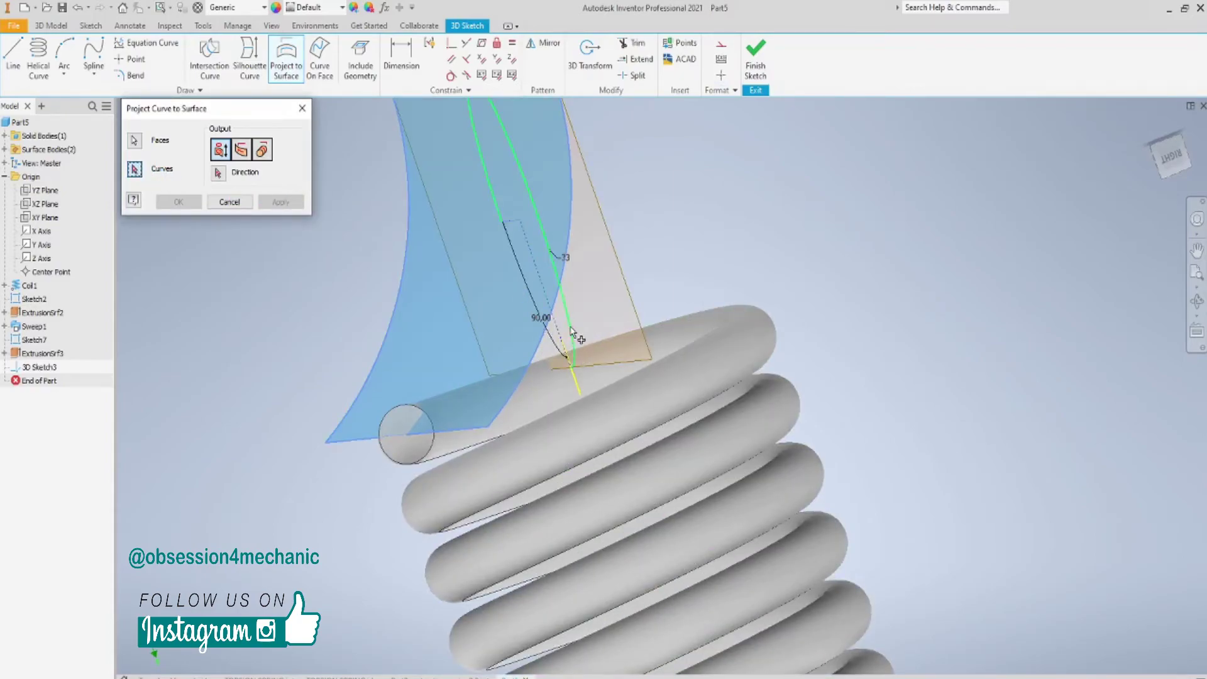
scroll(706, 245, "down", 4)
middle_click_drag(705, 245, 744, 239, "shift")
left_click(178, 201)
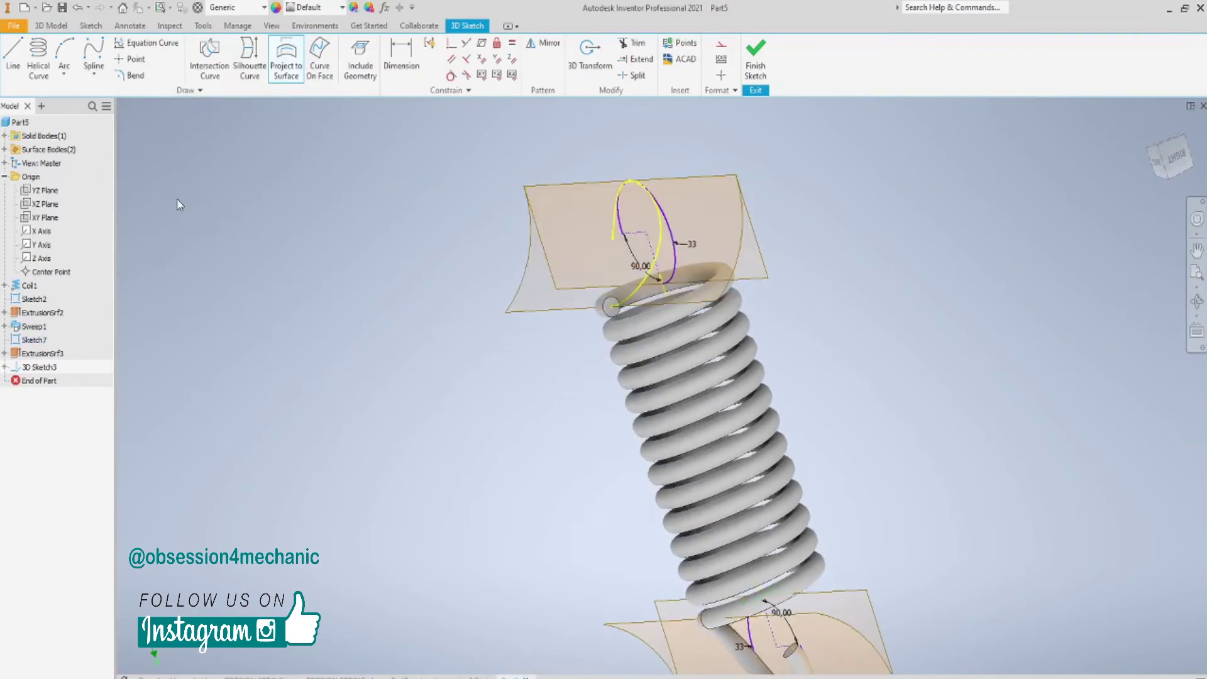
left_click(760, 58)
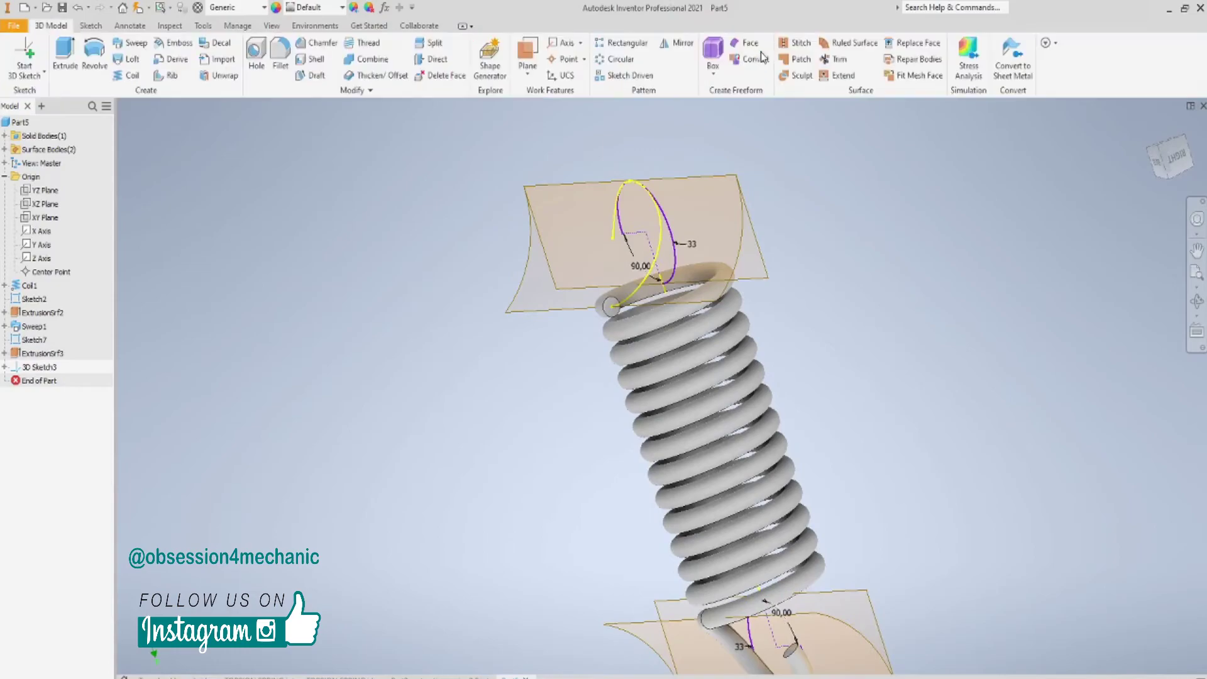
- Start a 2D sketch on the free coil end's face, draw a 12.5 mm diameter circle at its centre, and finish the sketch
left_click(44, 72)
left_click(49, 98)
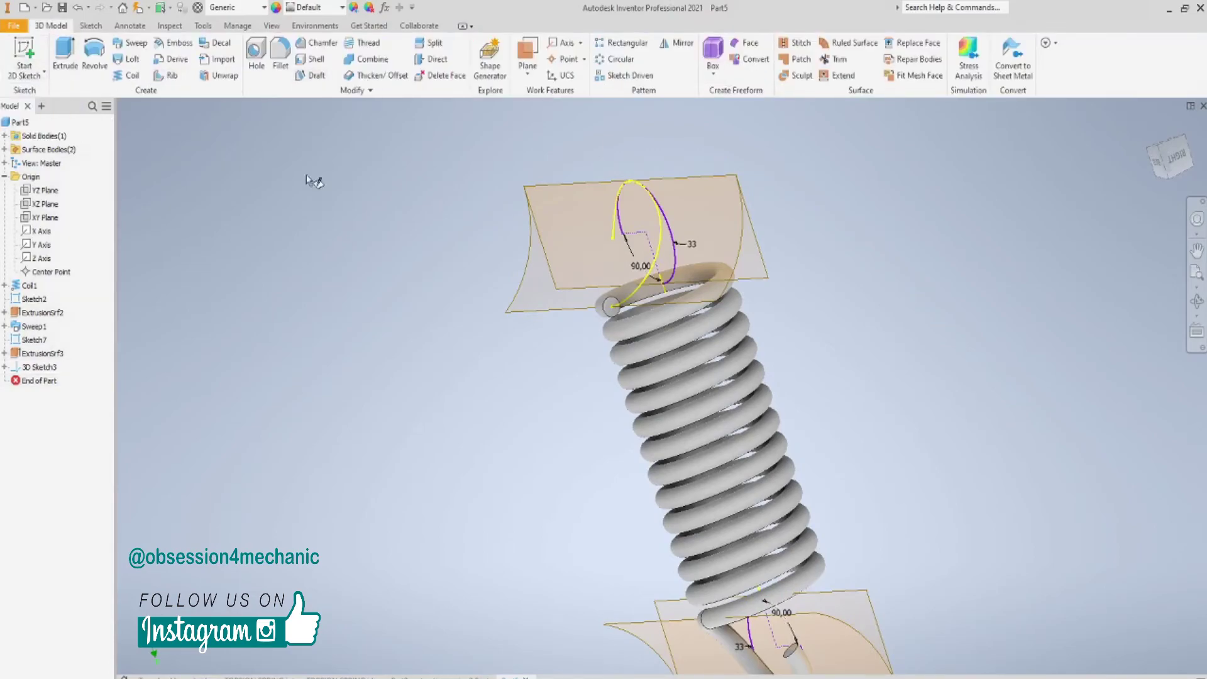
left_click(613, 314)
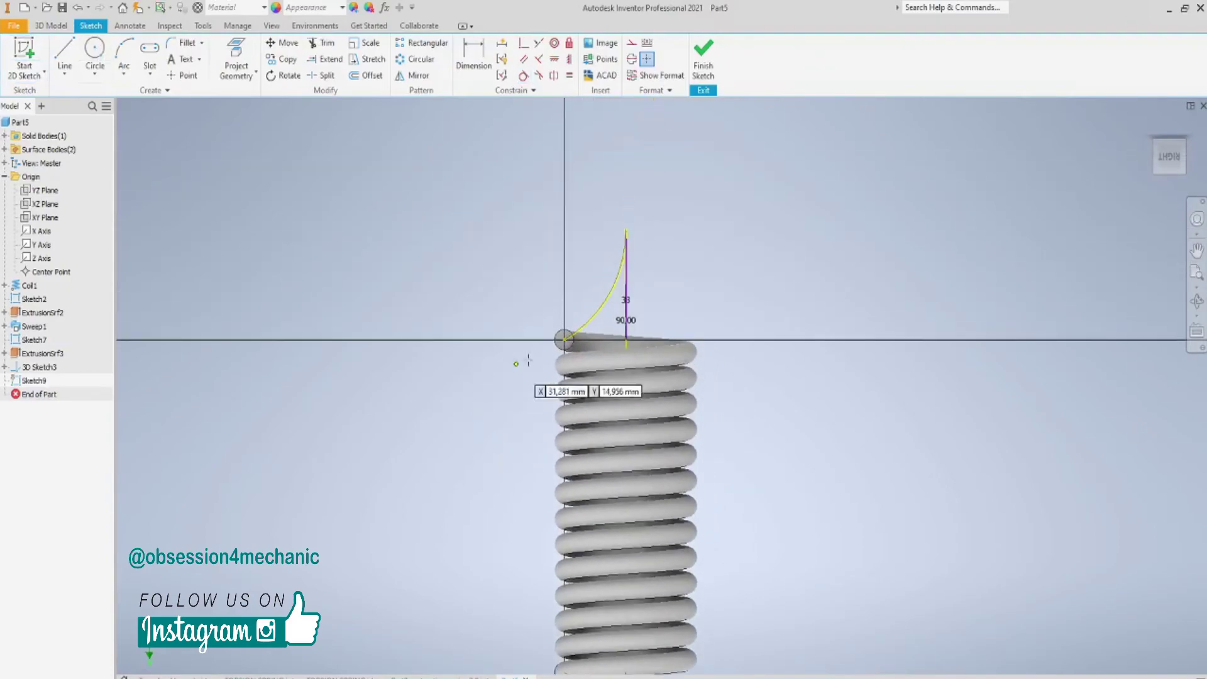
left_click(565, 340)
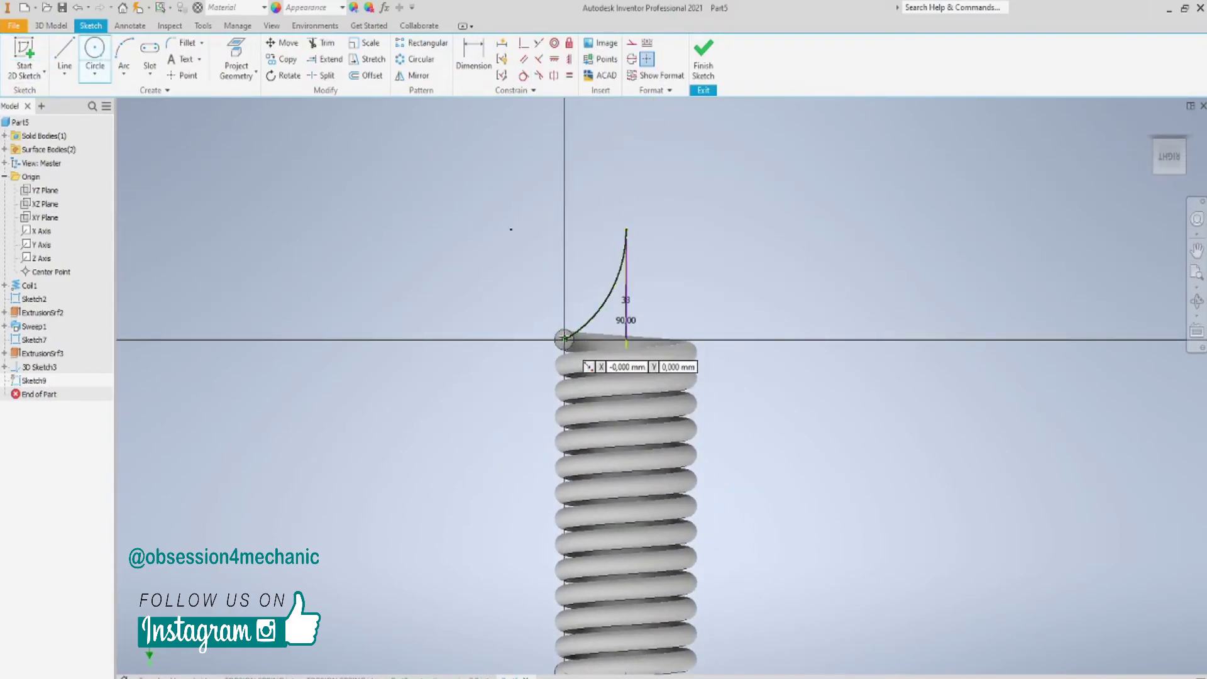
type("12.5")
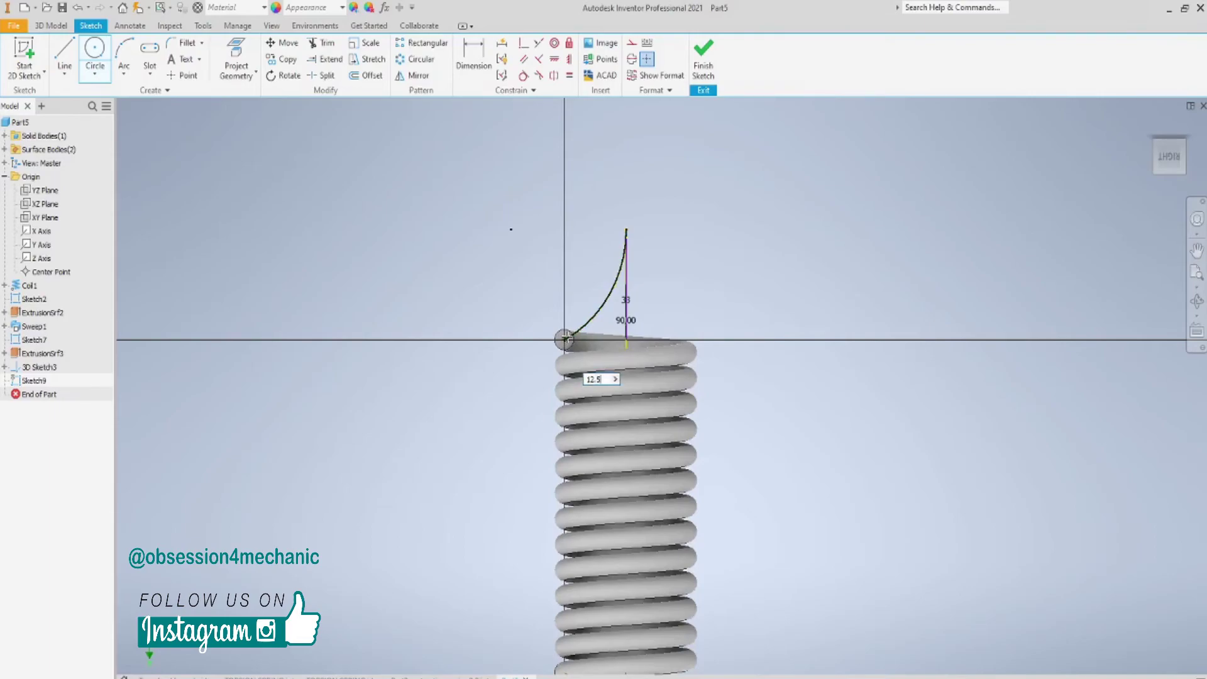
key("Return")
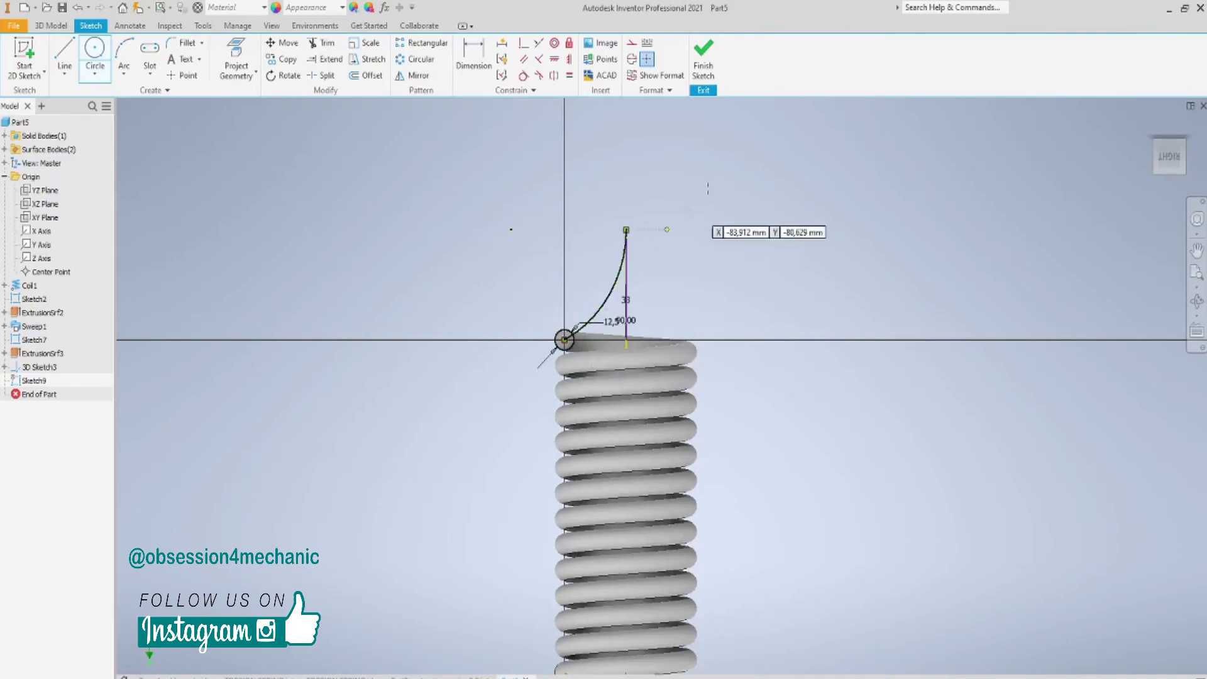
left_click(704, 58)
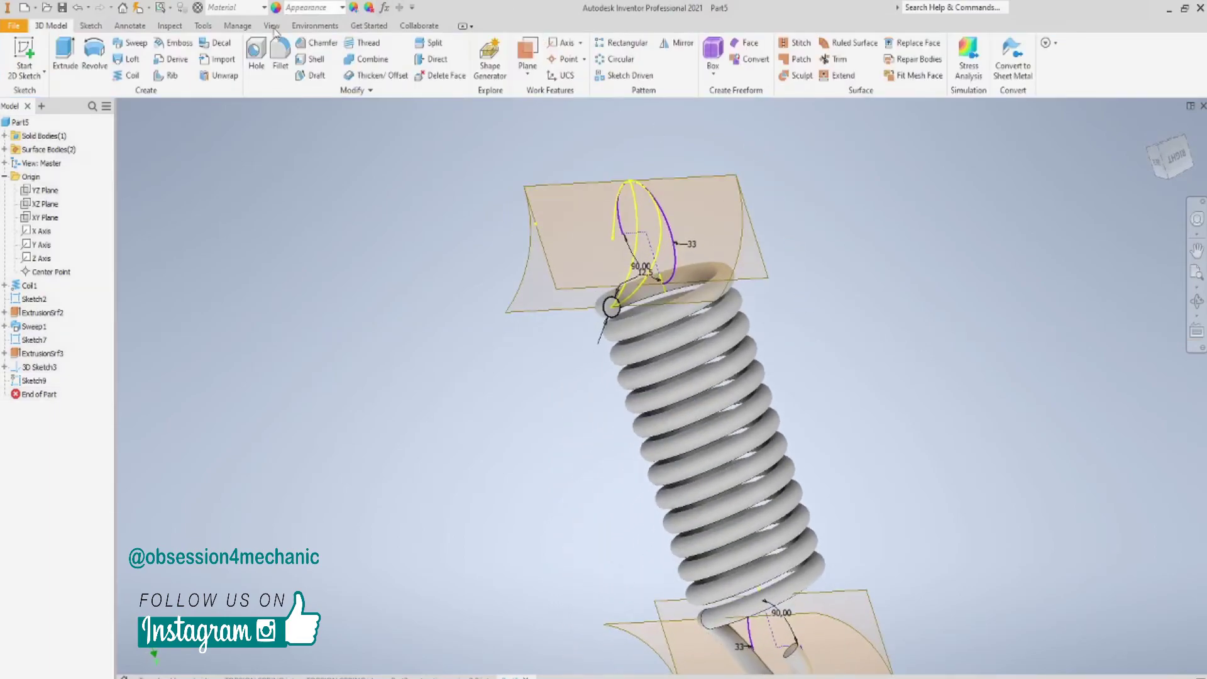
- Sweep the 12.5 mm circle along the projected 3D hook curve to form the second hook
left_click(133, 43)
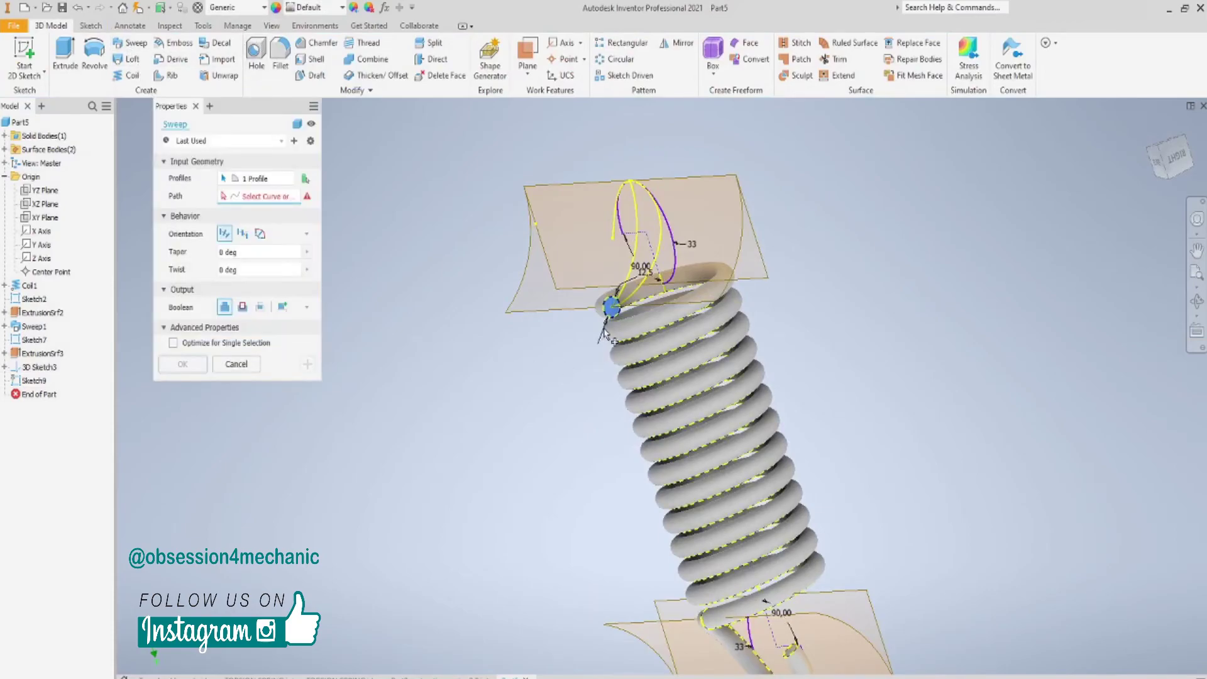
left_click(644, 287)
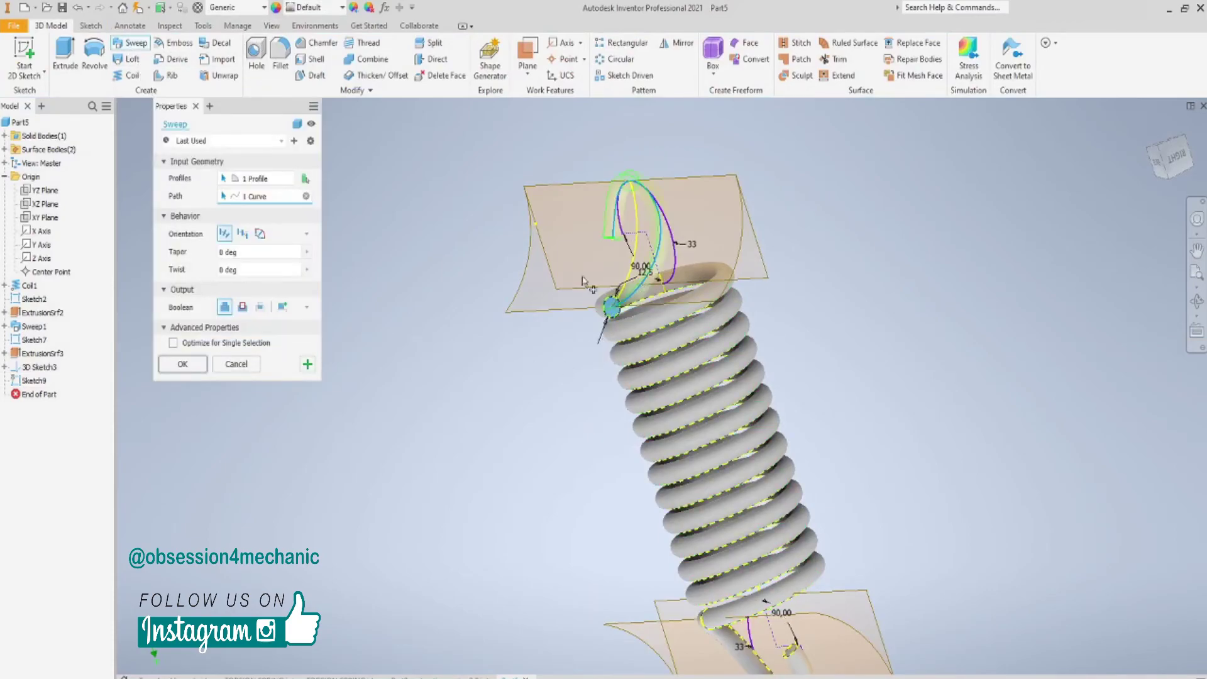
left_click(183, 364)
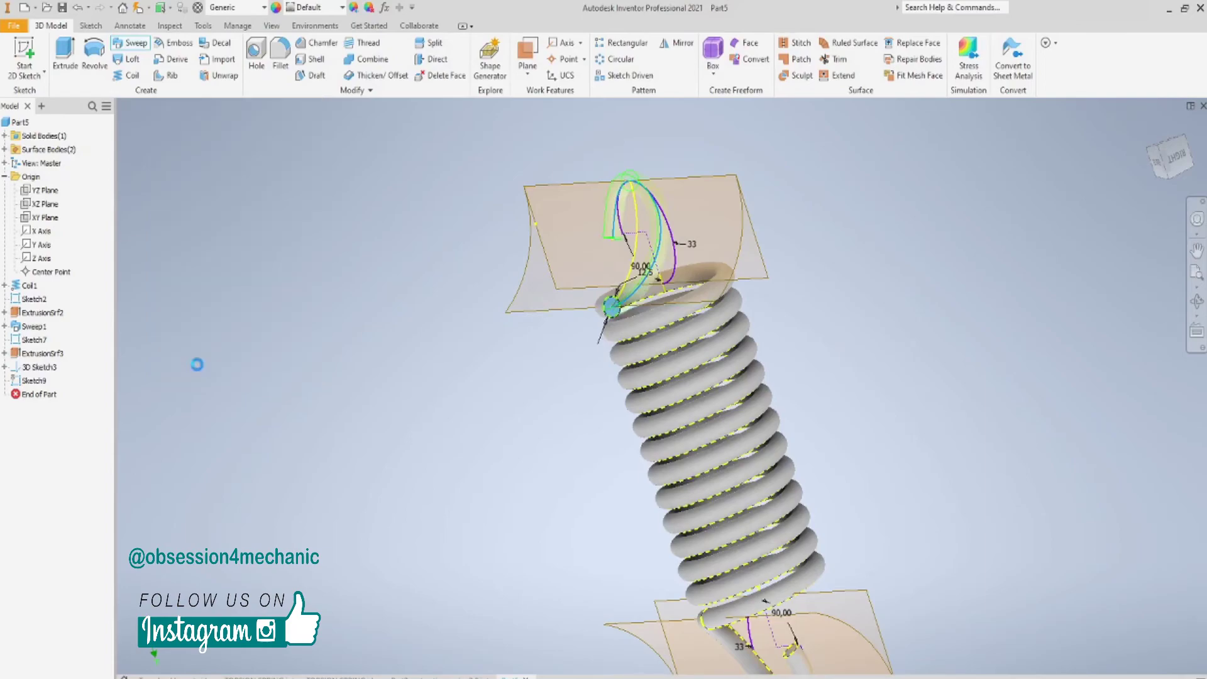
- Hide both extruded construction surfaces around the spring's hooks
scroll(212, 375, "down", 3)
middle_click_drag(212, 376, 359, 332, "shift")
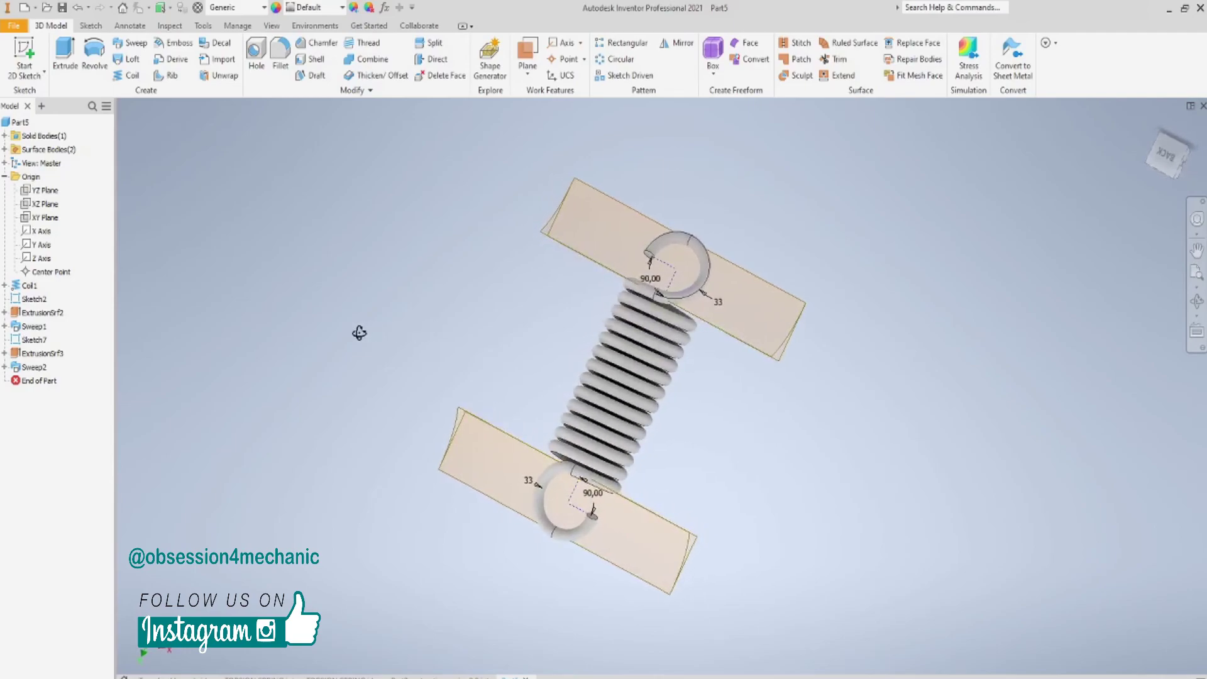
right_click(44, 313)
left_click(93, 481)
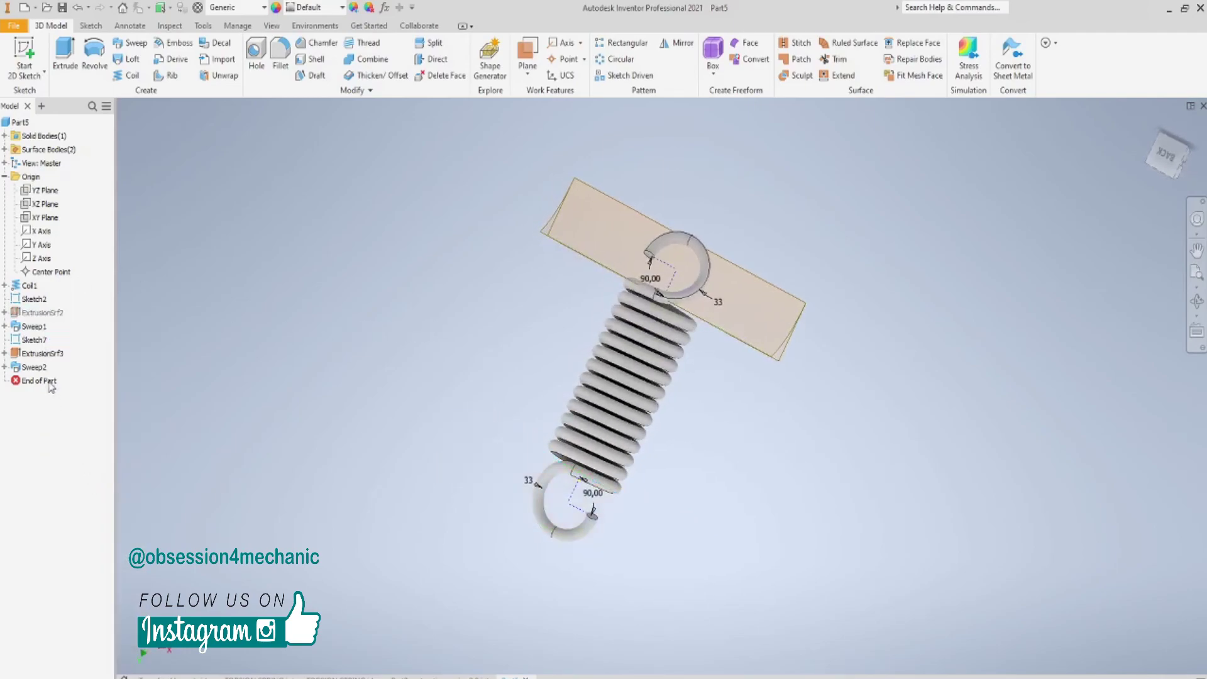
right_click(35, 354)
left_click(65, 520)
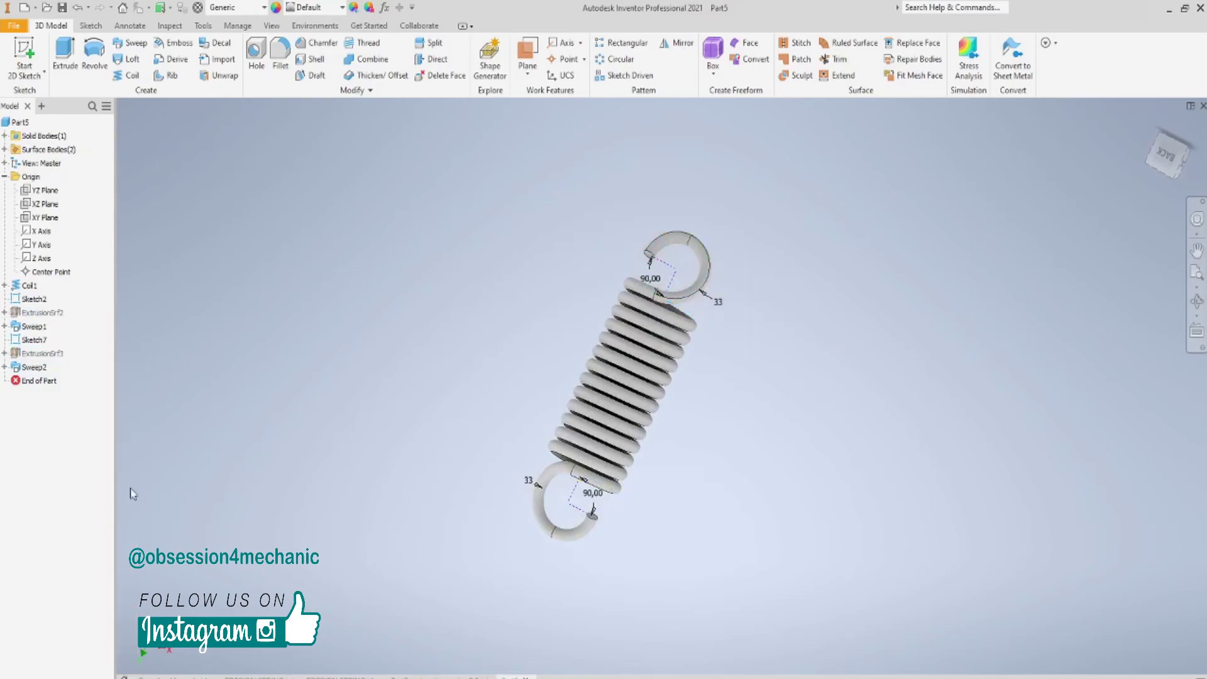
- Hide the dimensioned arc sketches at both hooks, leaving only the solid spring displayed
right_click(31, 299)
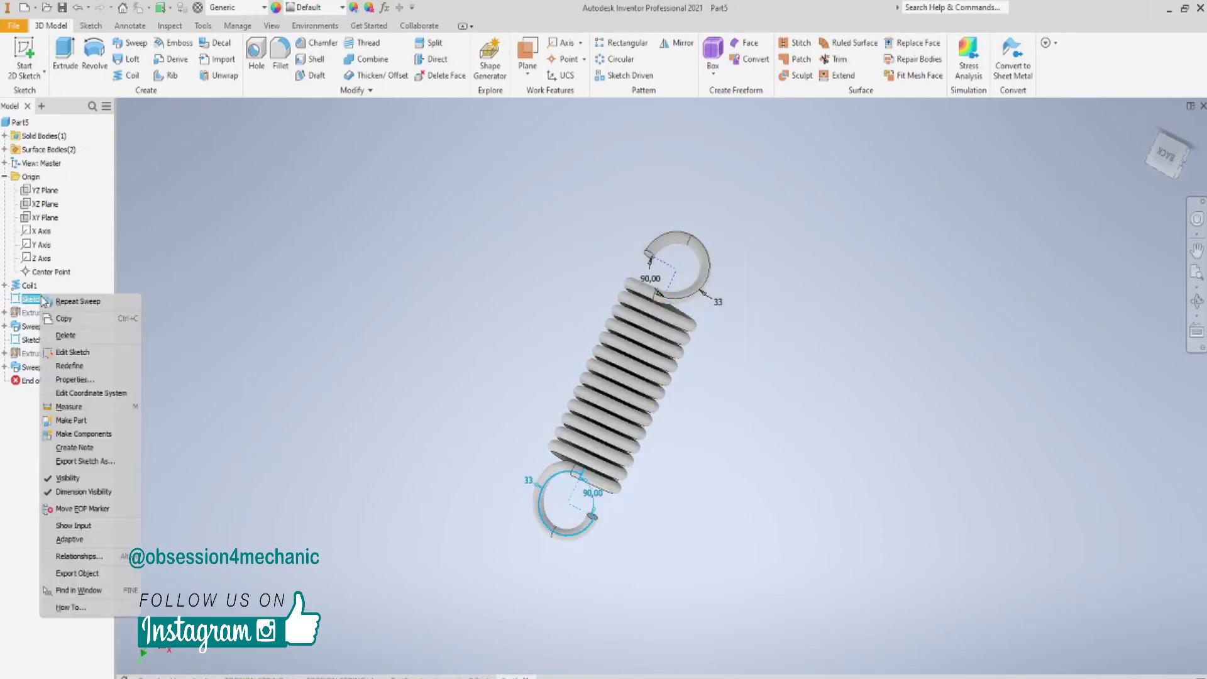
left_click(101, 492)
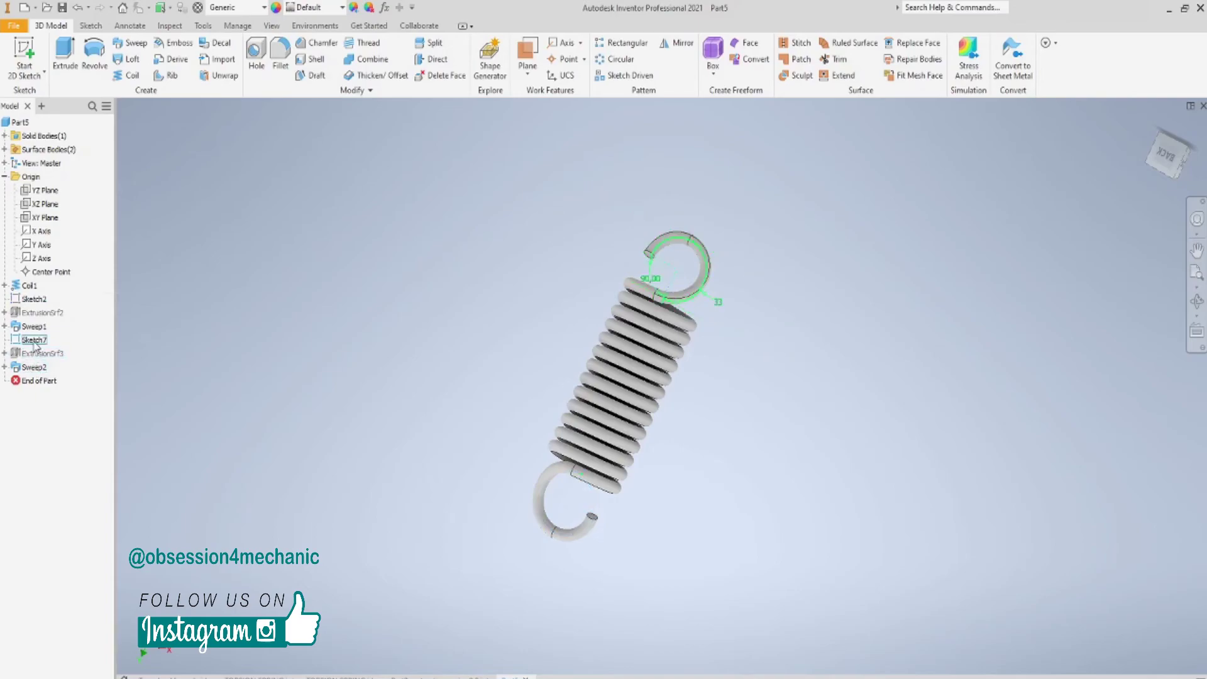
right_click(34, 339)
left_click(85, 531)
- Assign the Aluminum 6061 material to the spring from the Inventor Material Library
left_click(264, 8)
scroll(264, 110, "up", 5)
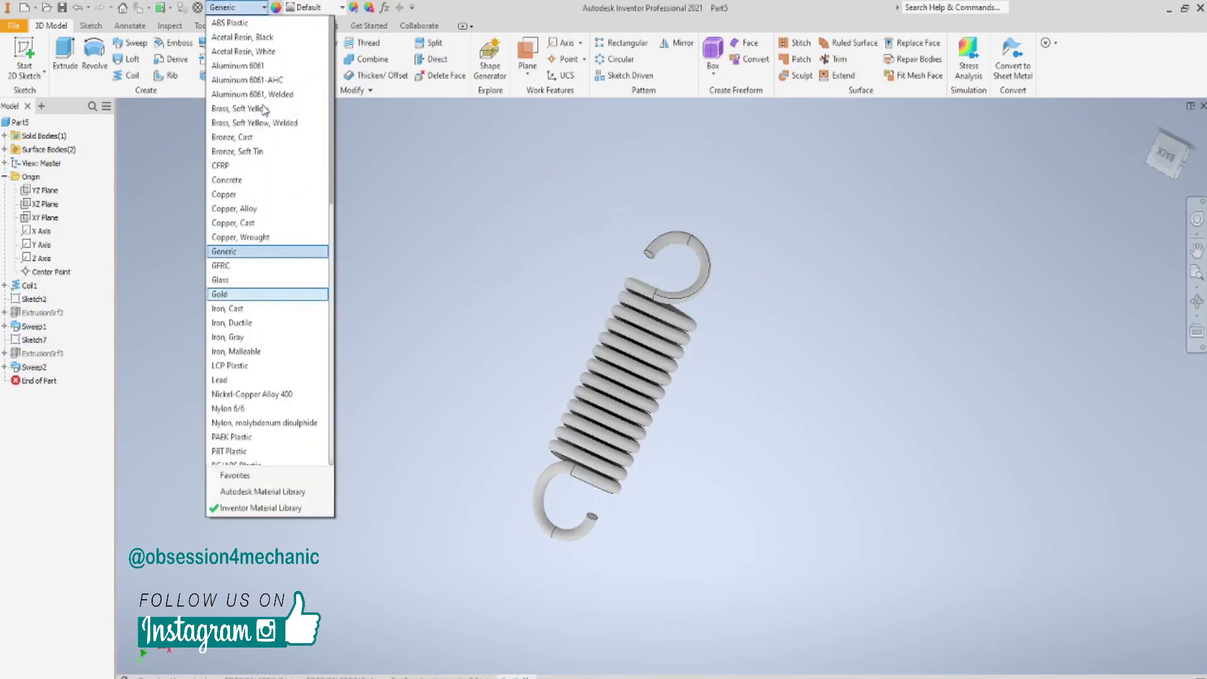
left_click(264, 65)
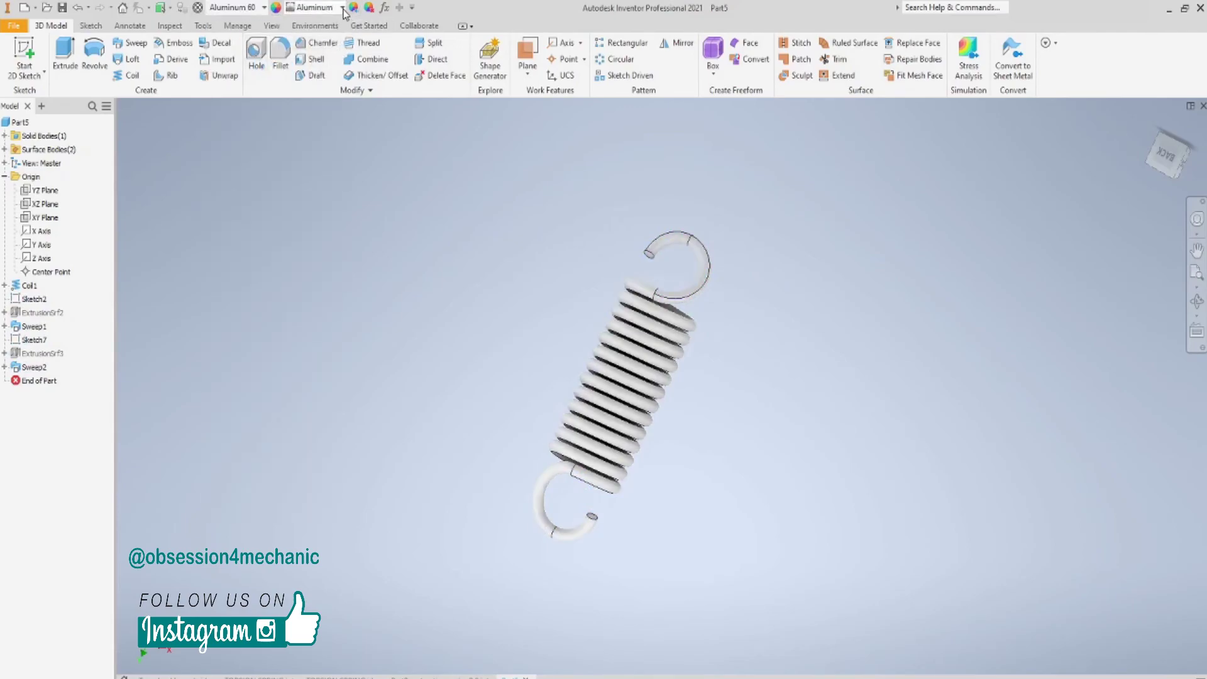
- Adjust the appearance of the whole spring by tinting it dark red, and apply the change
left_click(343, 7)
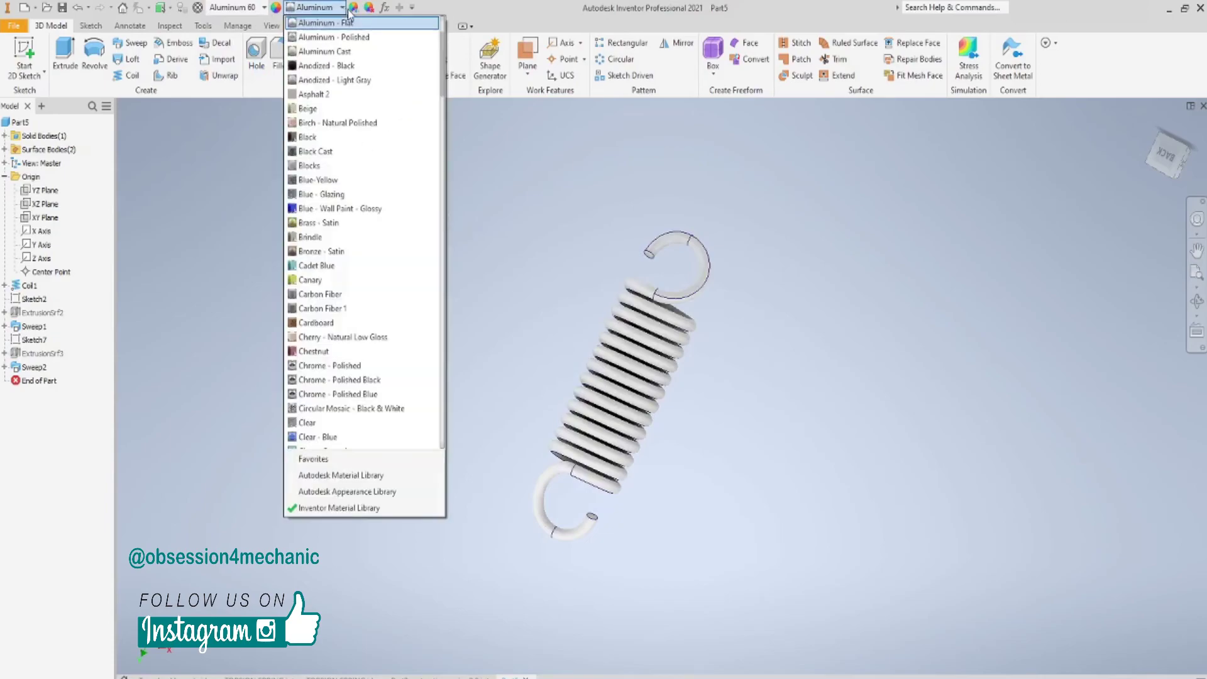
left_click(347, 13)
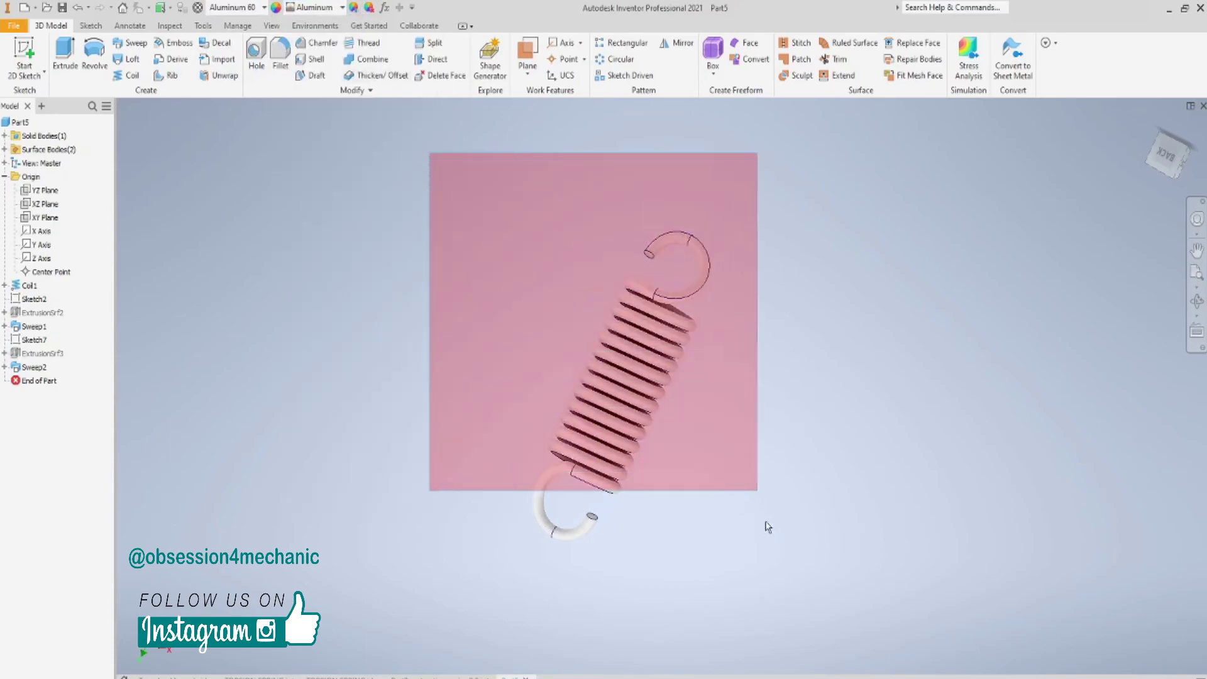
key("ctrl+a")
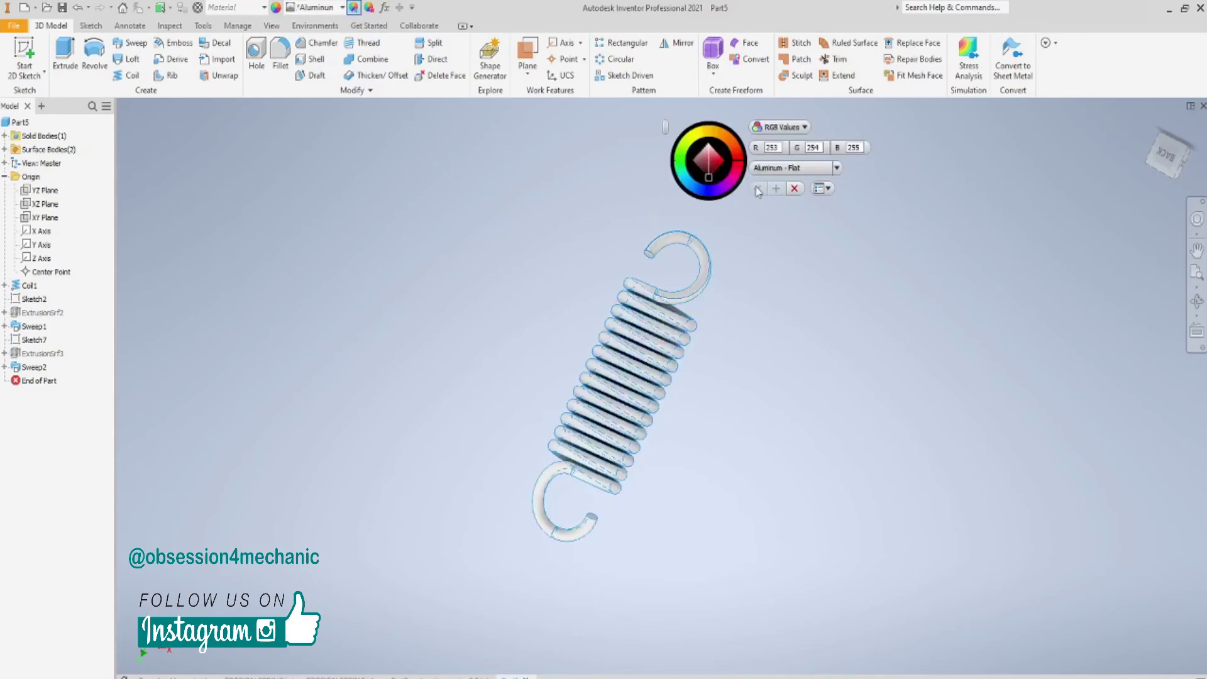
left_click_drag(717, 172, 715, 164)
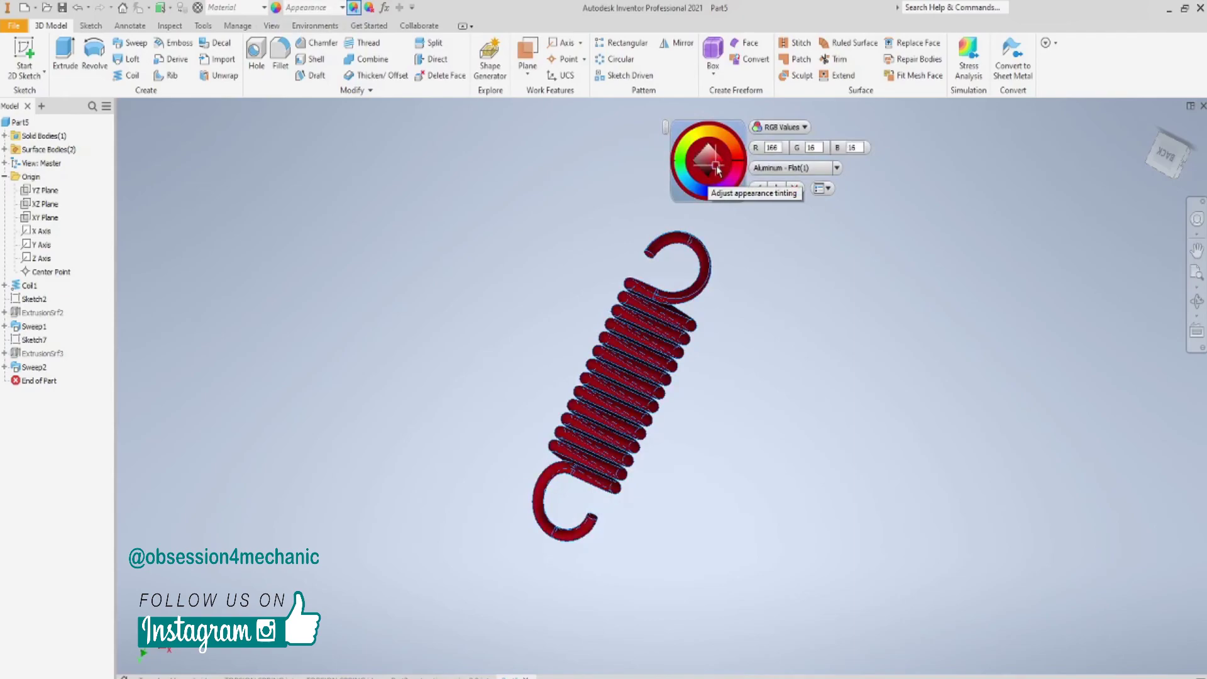
left_click(759, 188)
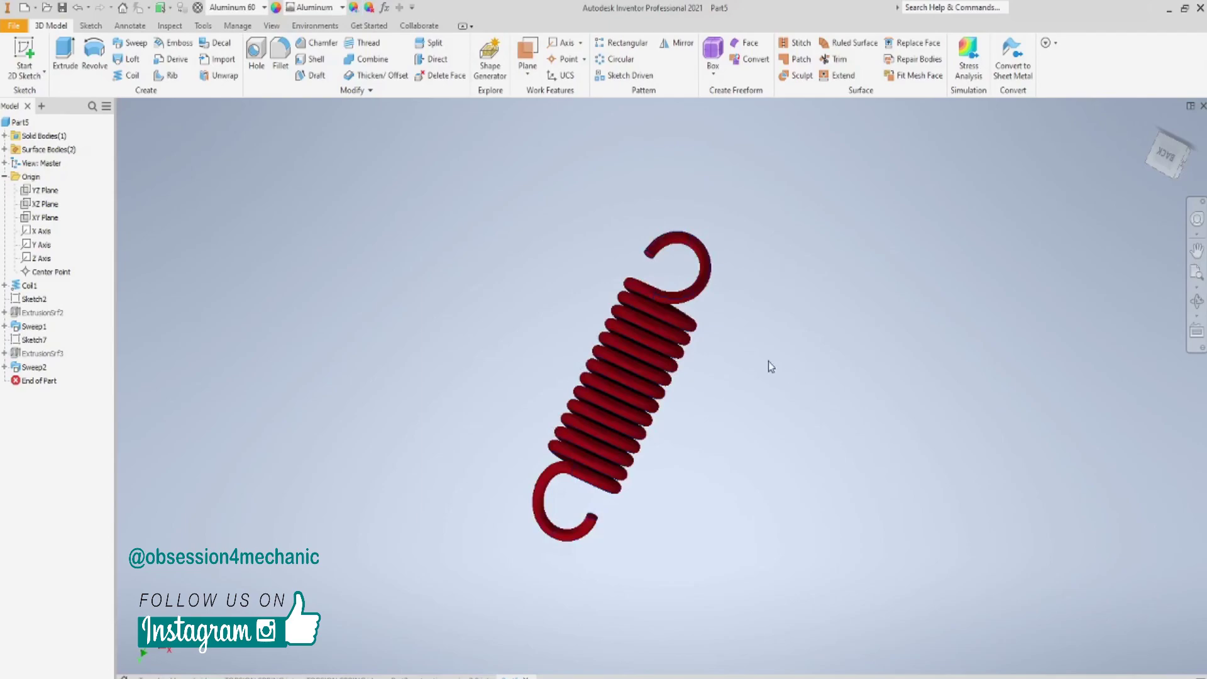
- Try the visual style and shadow options on the finished spring and inspect the model
left_click(271, 25)
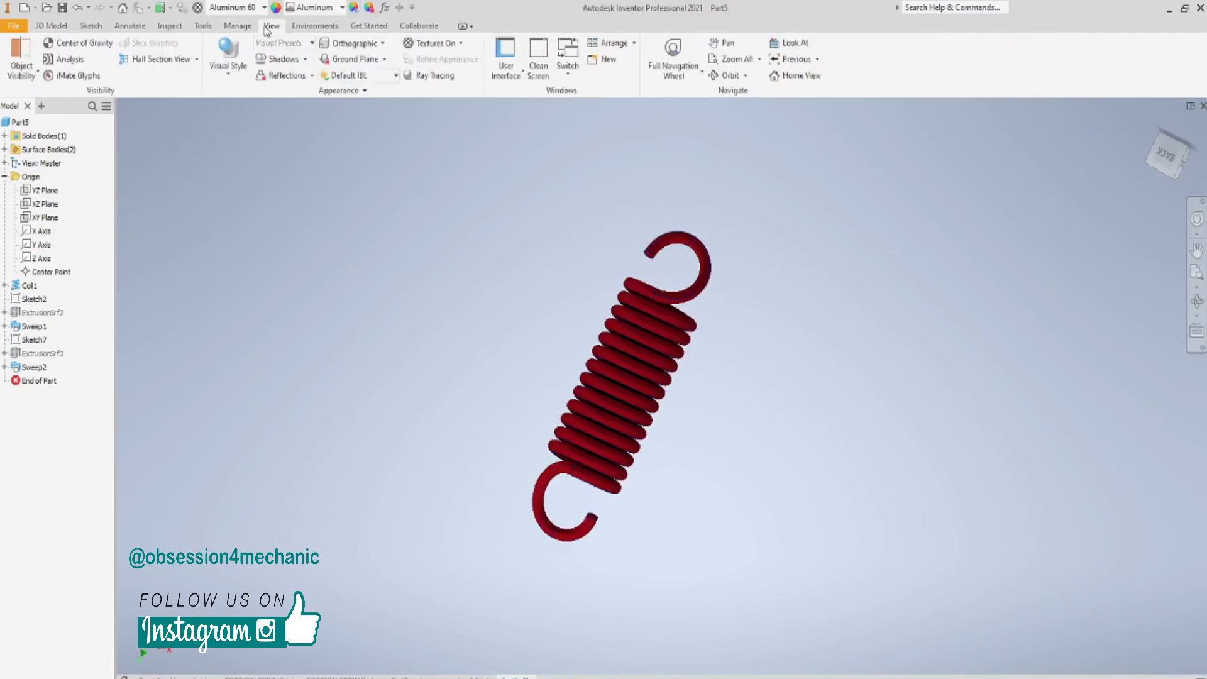
left_click(225, 74)
left_click(258, 99)
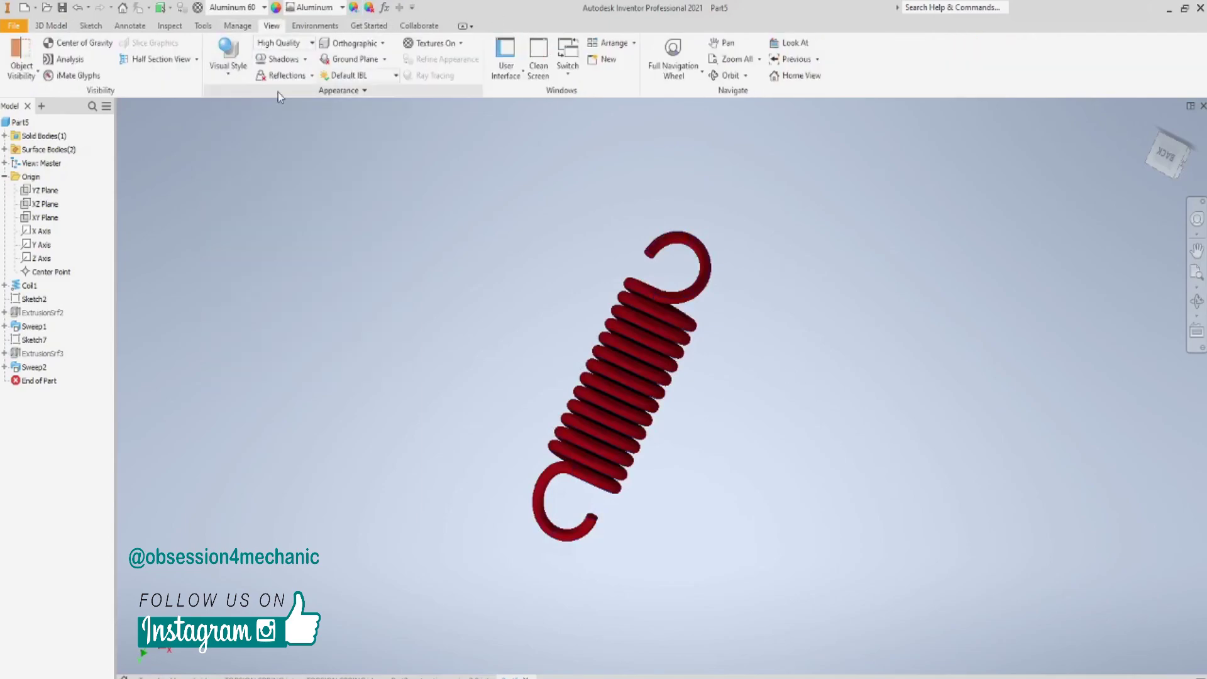
left_click(306, 60)
left_click(396, 257)
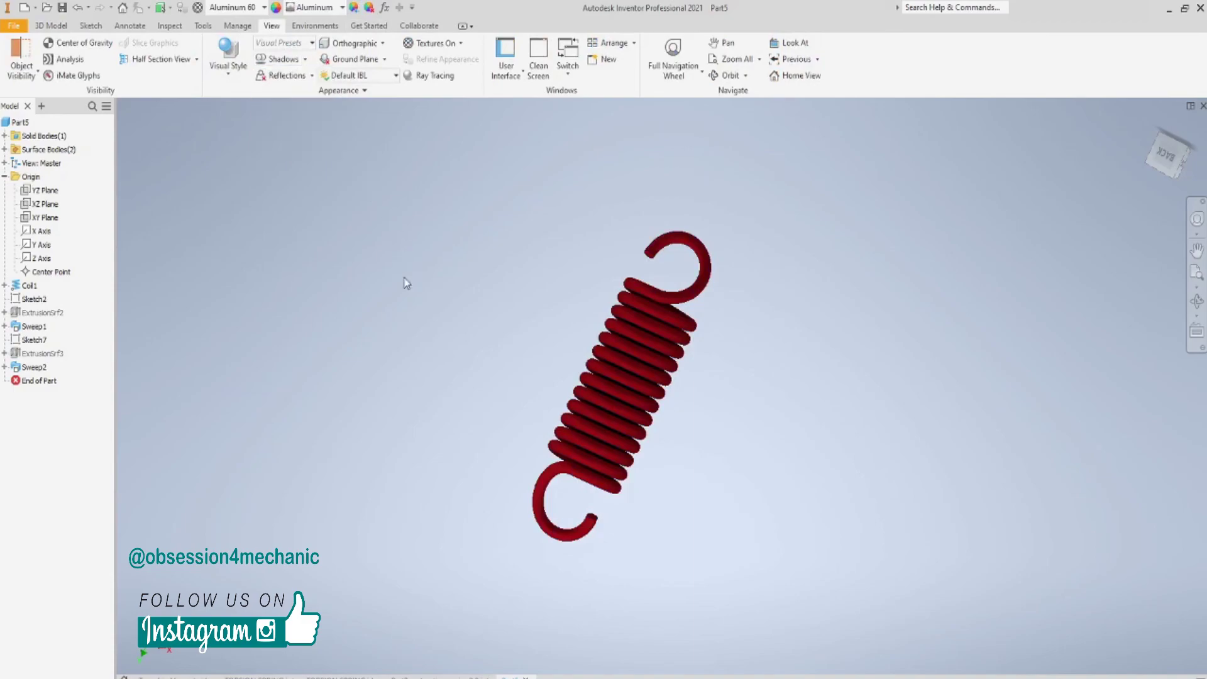
scroll(415, 295, "up", 3)
scroll(446, 300, "down", 5)
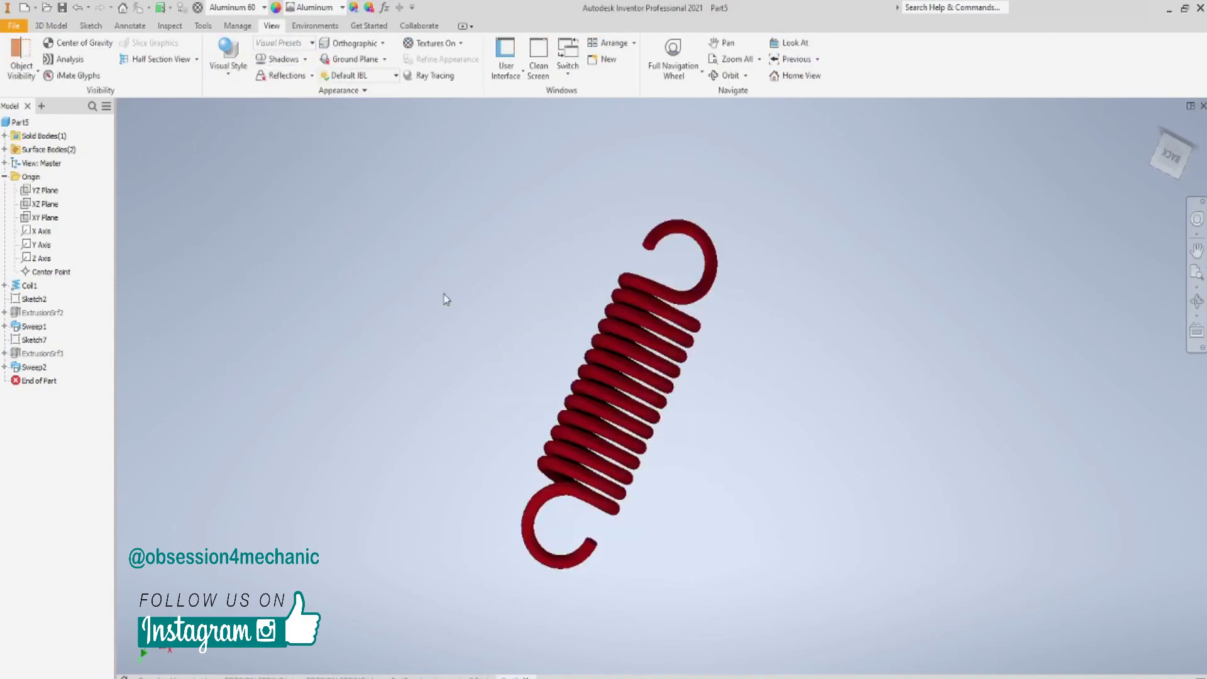